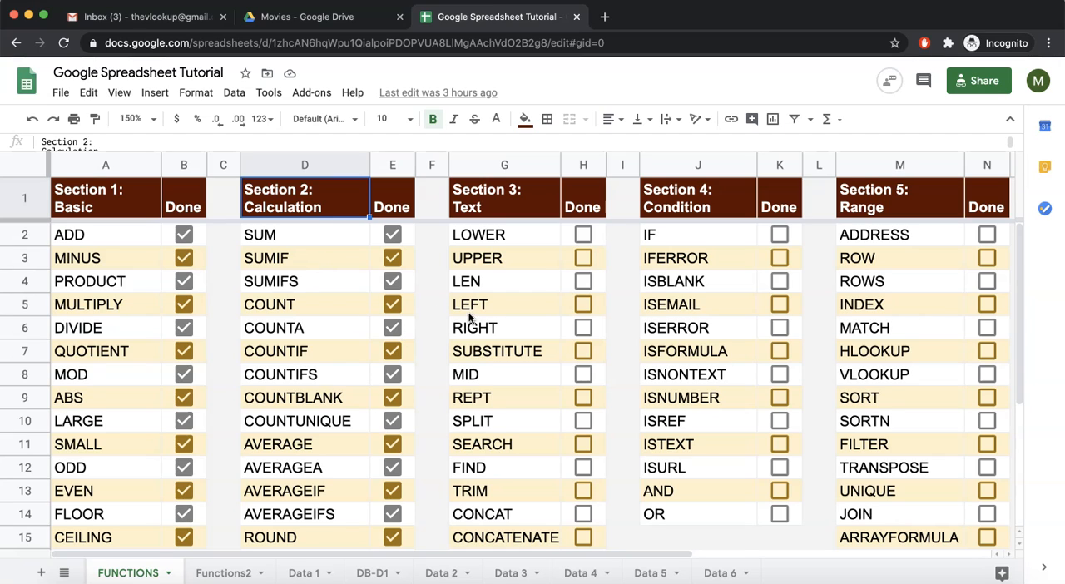
click(527, 239)
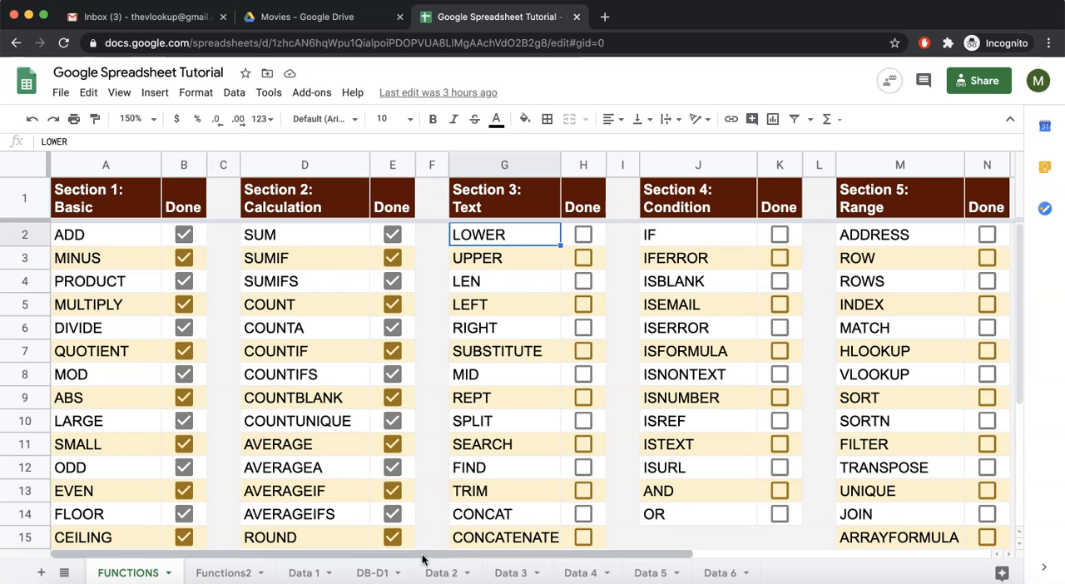
click(441, 574)
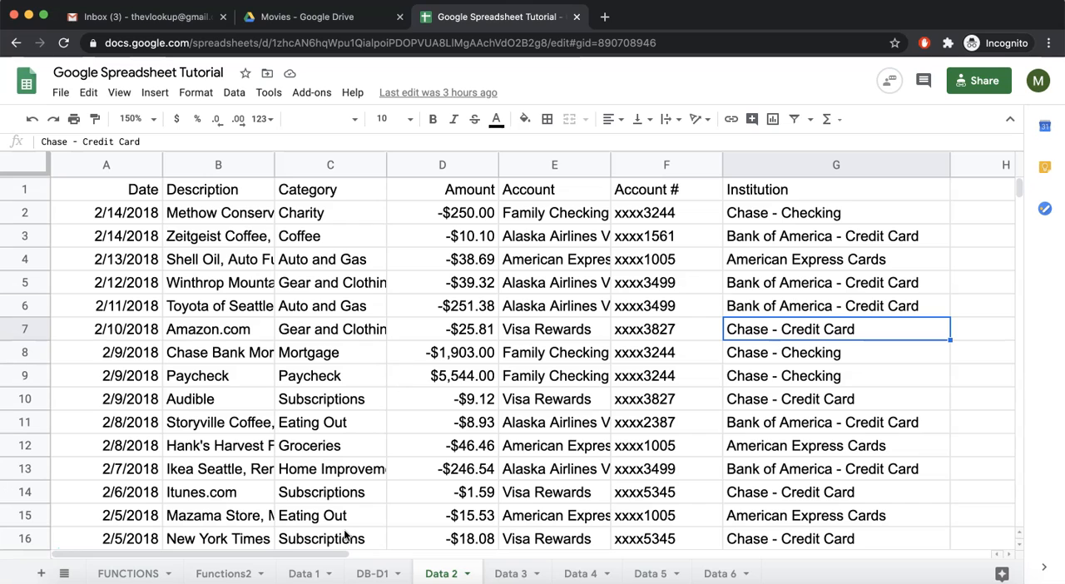
click(308, 574)
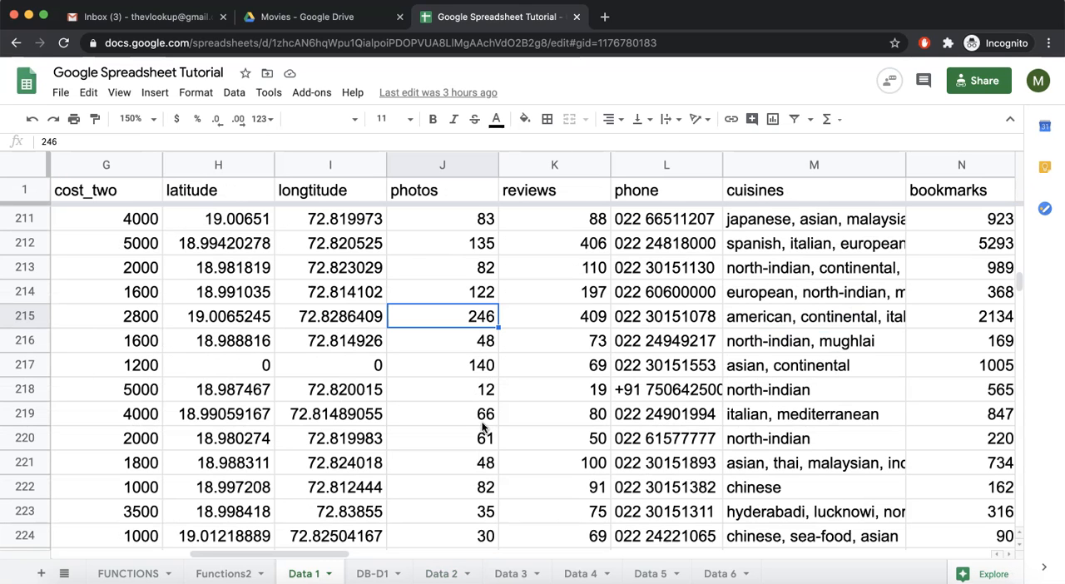
Freeze the first row of the Data 2 sheet so the column headers stay in place
click(442, 573)
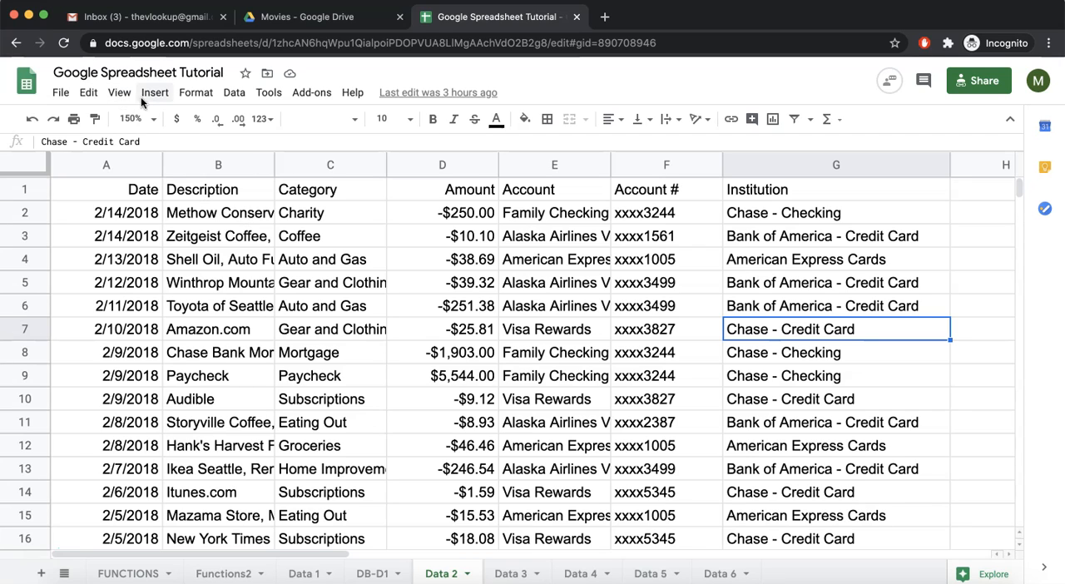
click(119, 94)
mouse_move(143, 116)
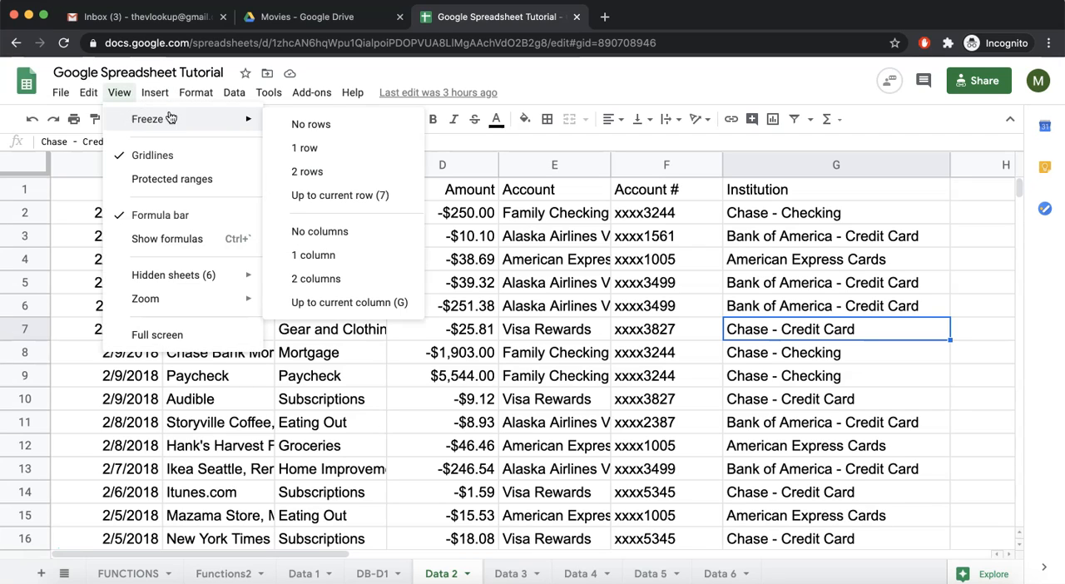
click(351, 150)
scroll(366, 280, down, 3)
scroll(364, 279, up, 3)
click(235, 198)
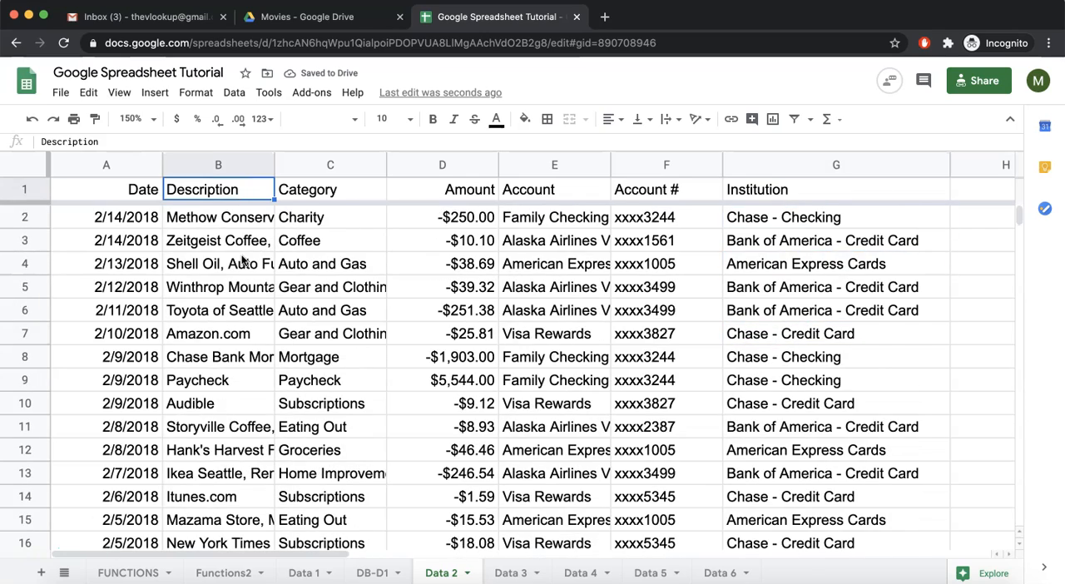
Enter the sample text "Google Sheets" in cell C10 of the Functions2 sheet
click(133, 572)
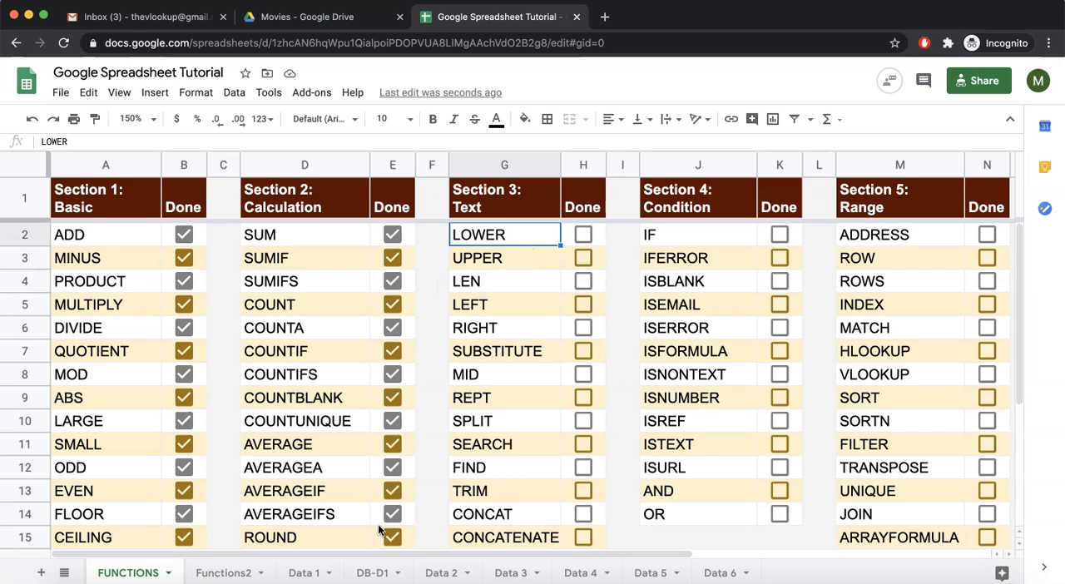
click(223, 572)
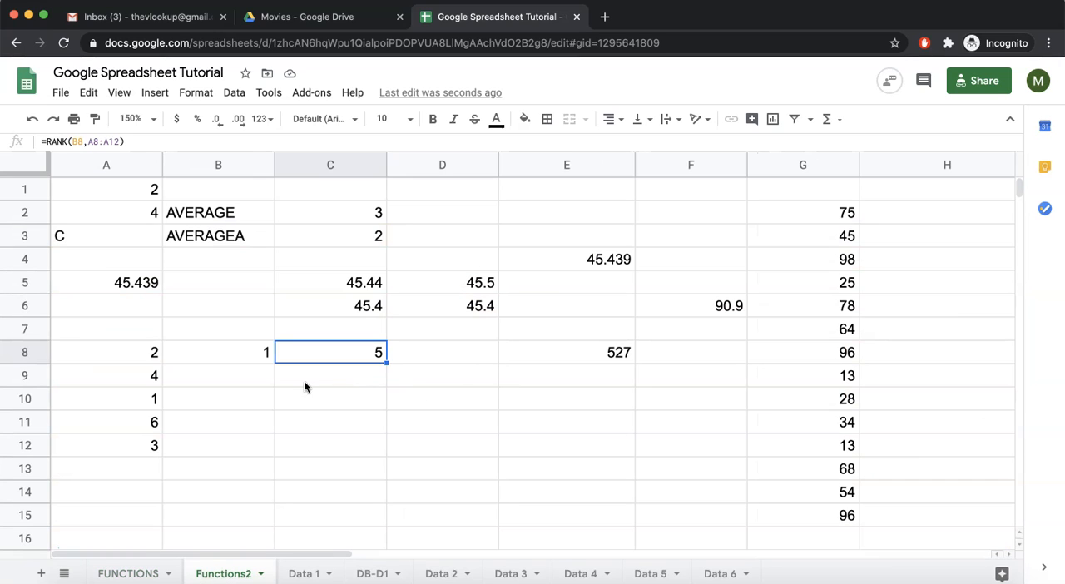
click(345, 400)
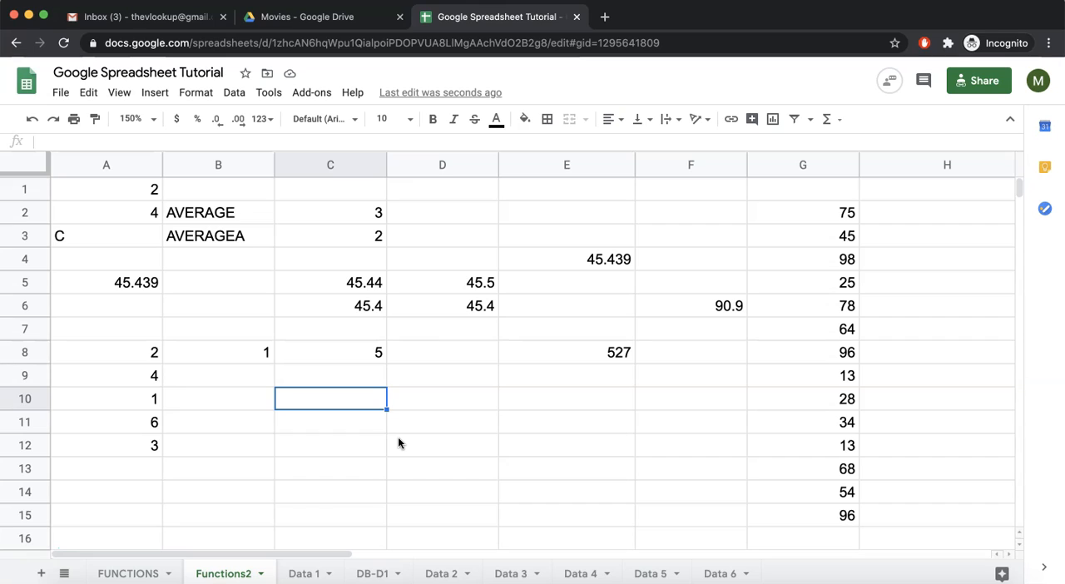
text(Google)
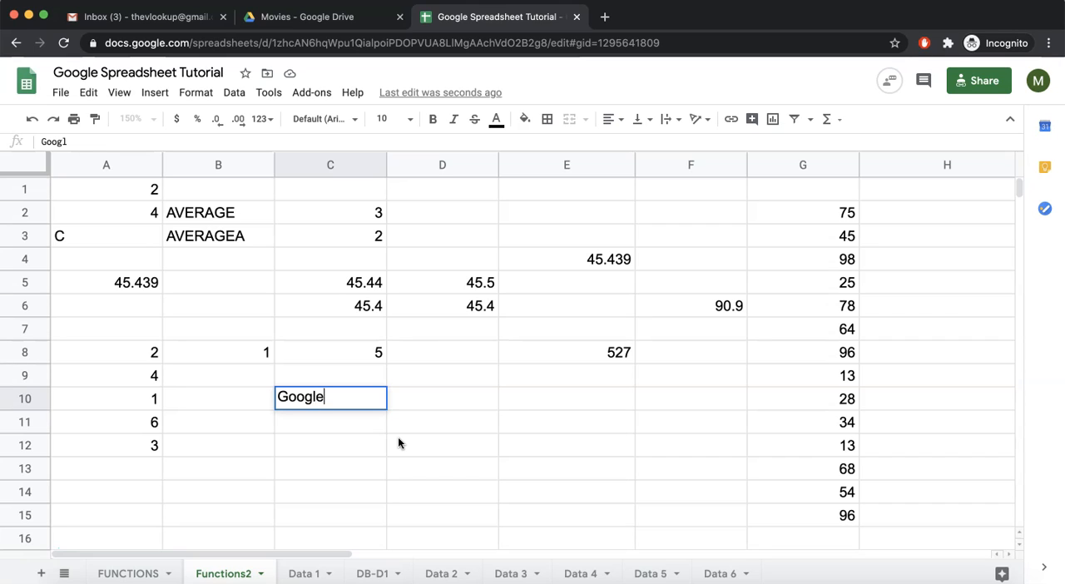
text( Sheets)
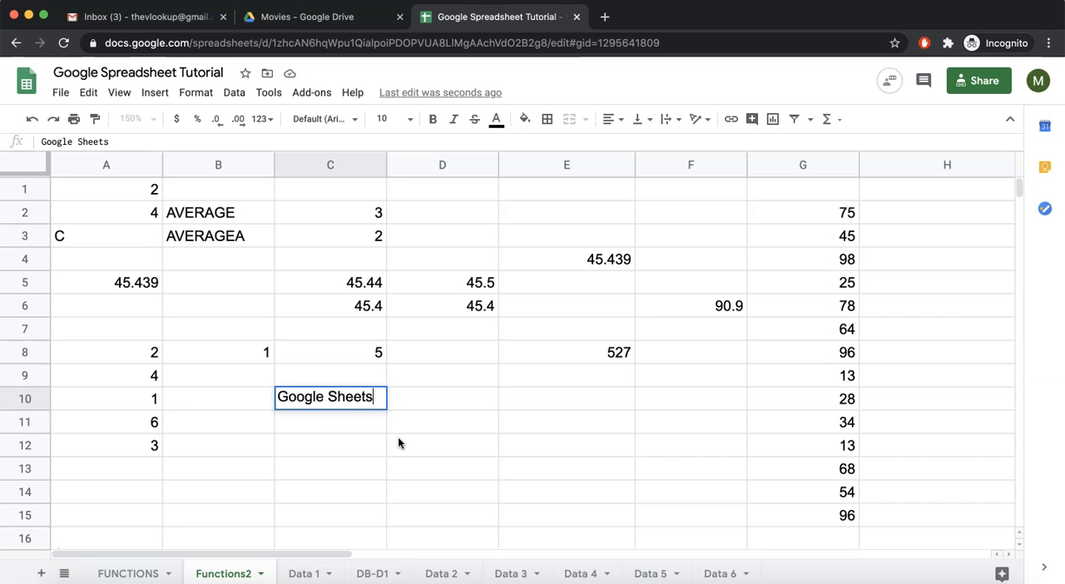
key(Return)
Enter =LOWER("Google Sheet") in cell C11 to convert the quoted text to lowercase, and review the formula
text(=lower)
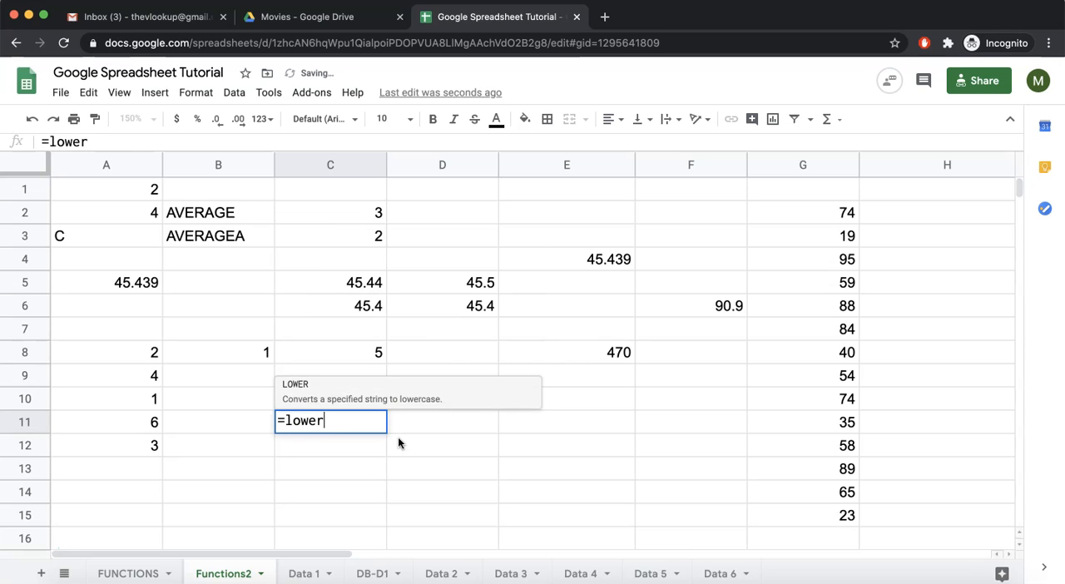
key(Tab)
text("")
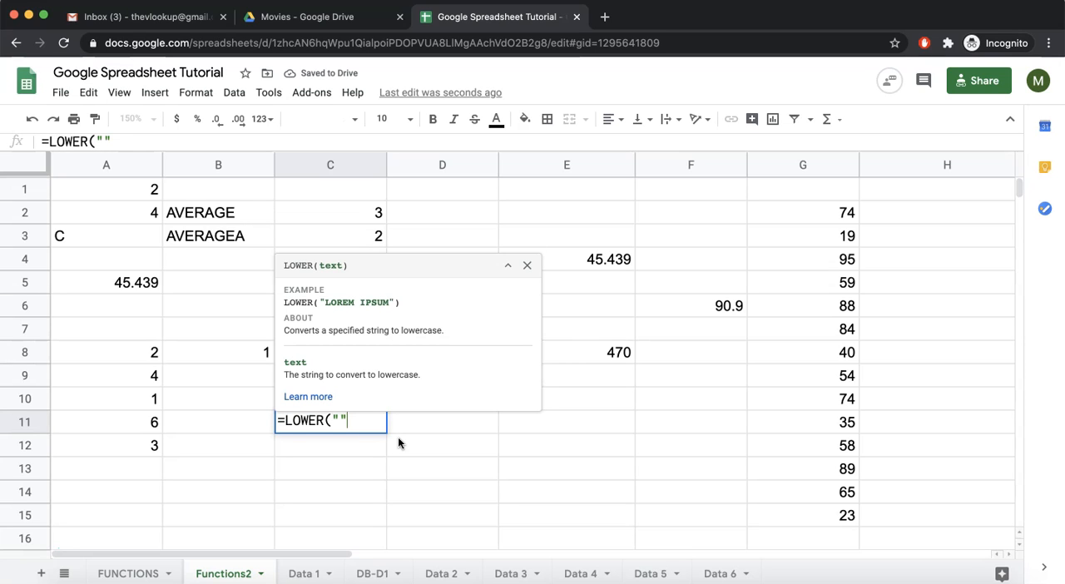
text(Google Sheet)
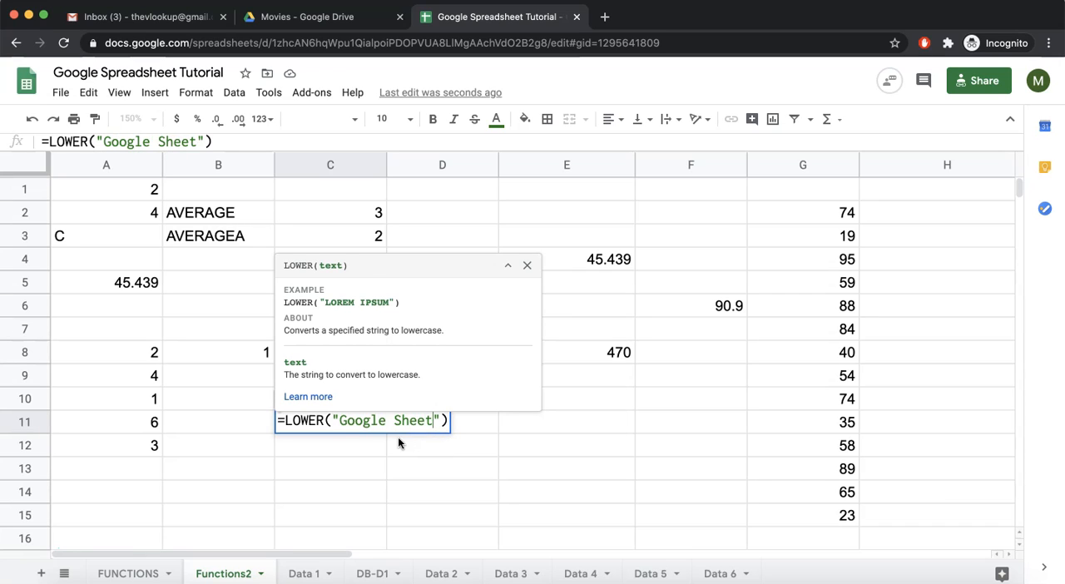
key(Return)
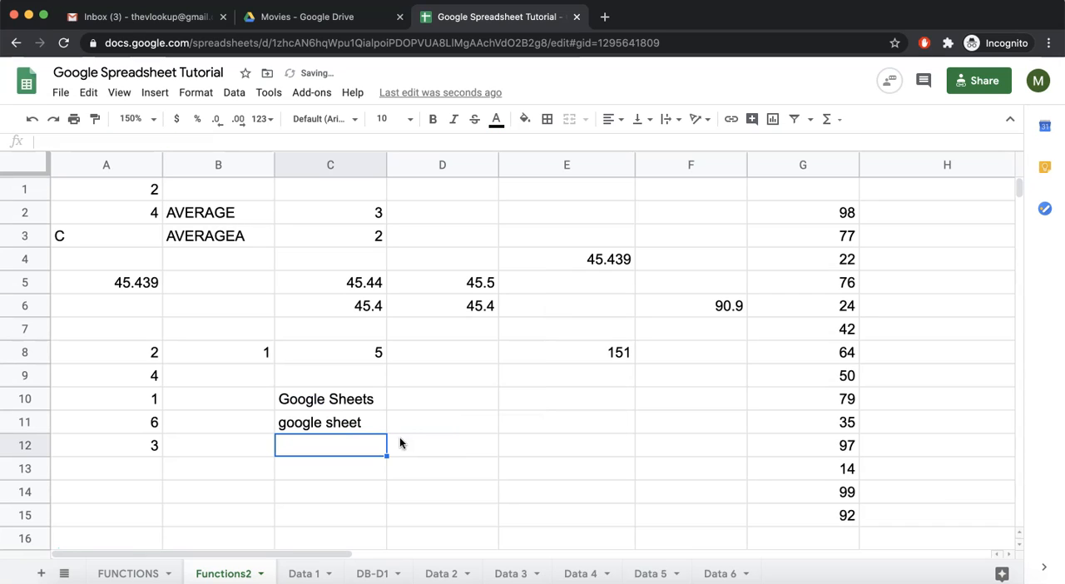
click(333, 428)
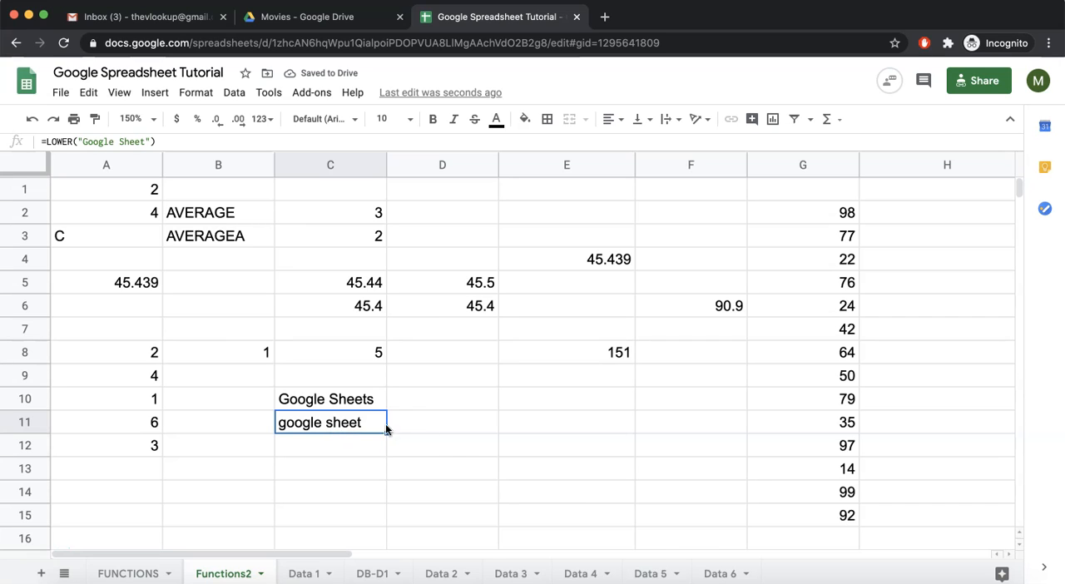
double_click(350, 418)
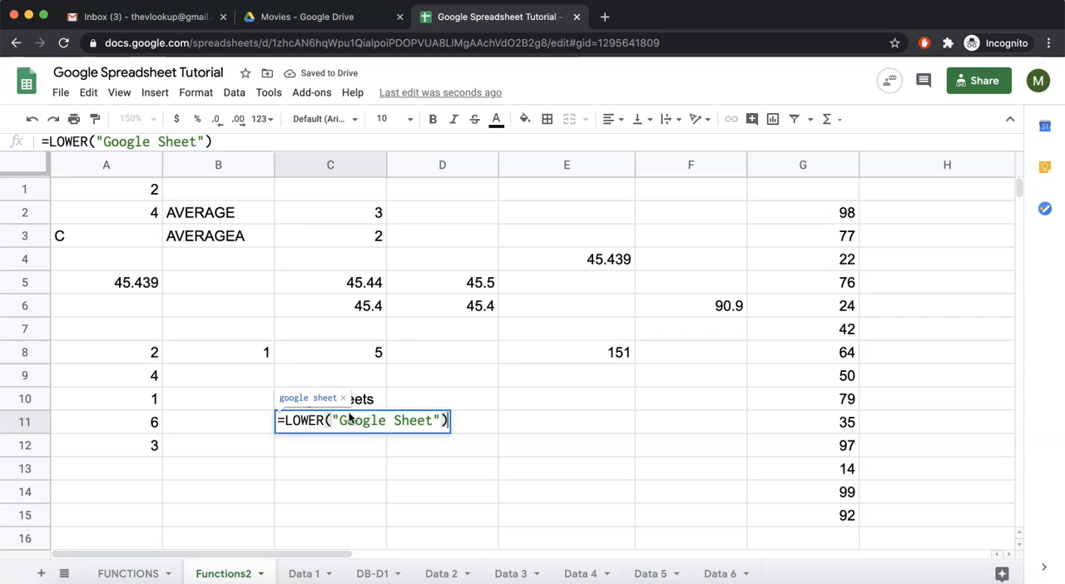
Enter =LOWER(C10) in cell D10 to convert the sample text by cell reference
click(437, 398)
text(=low)
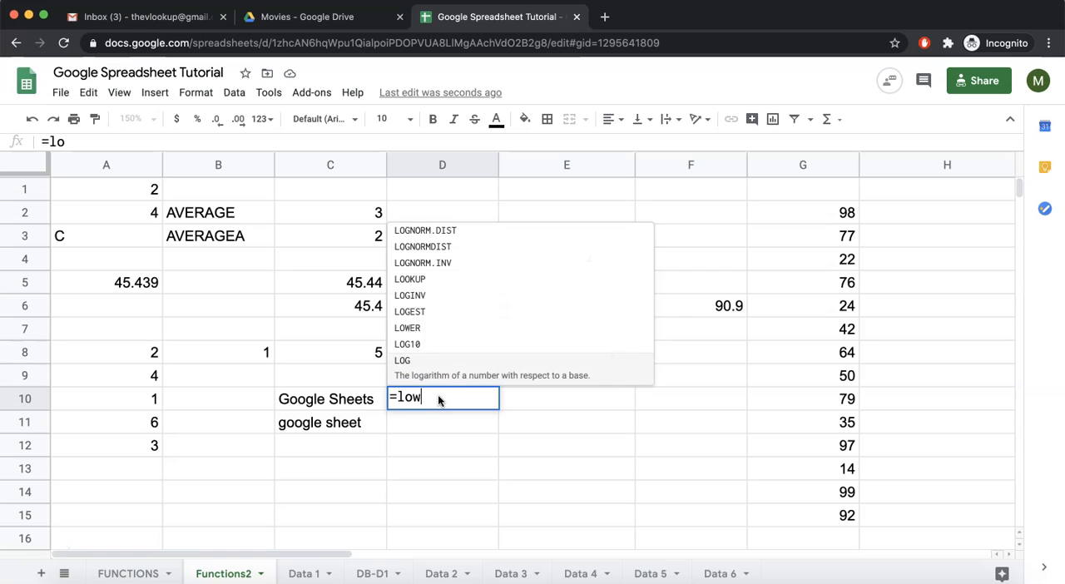
key(Tab)
click(352, 408)
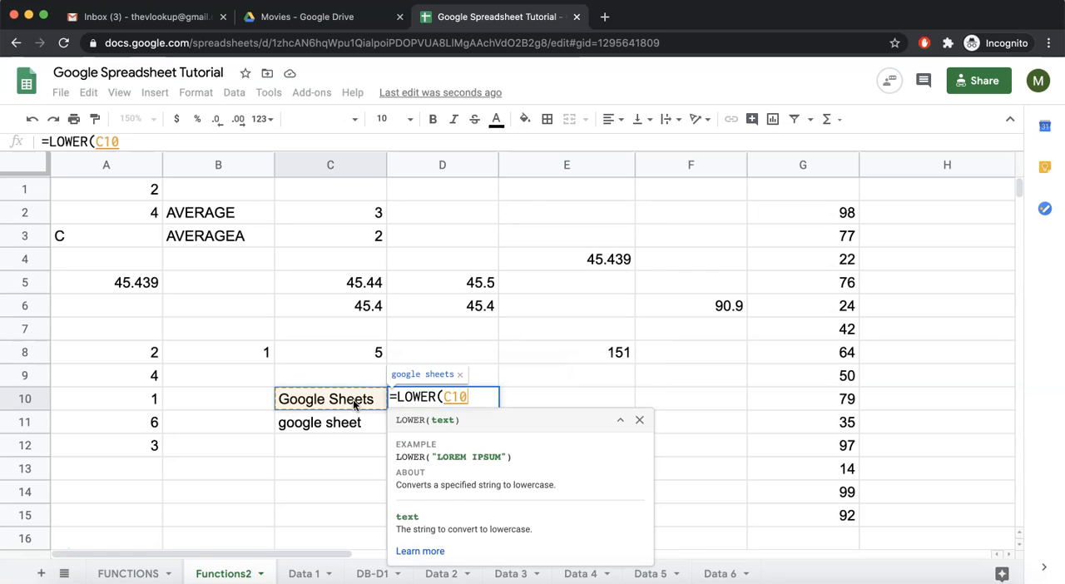
key(Return)
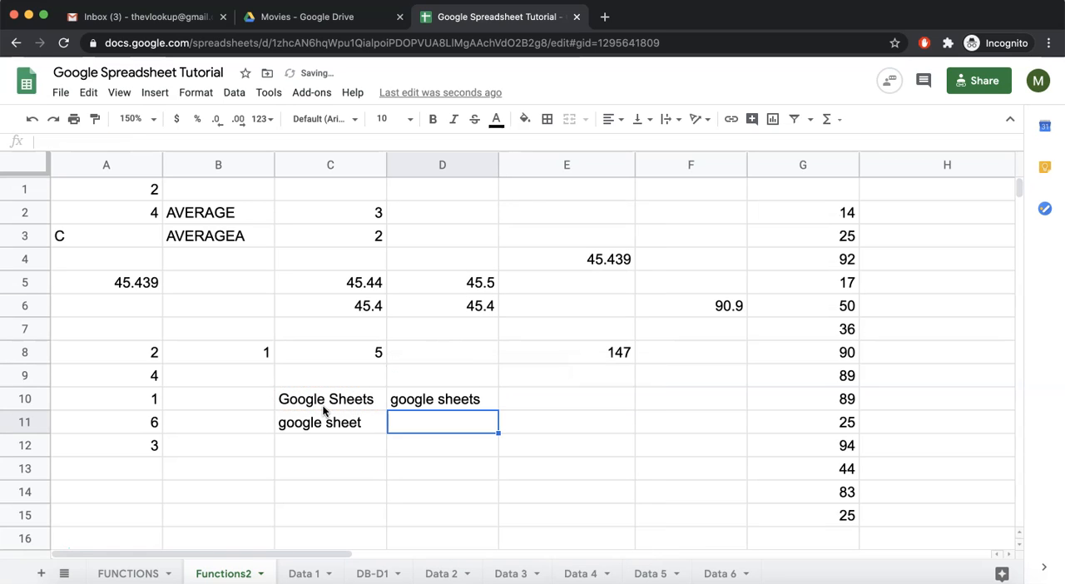
click(404, 399)
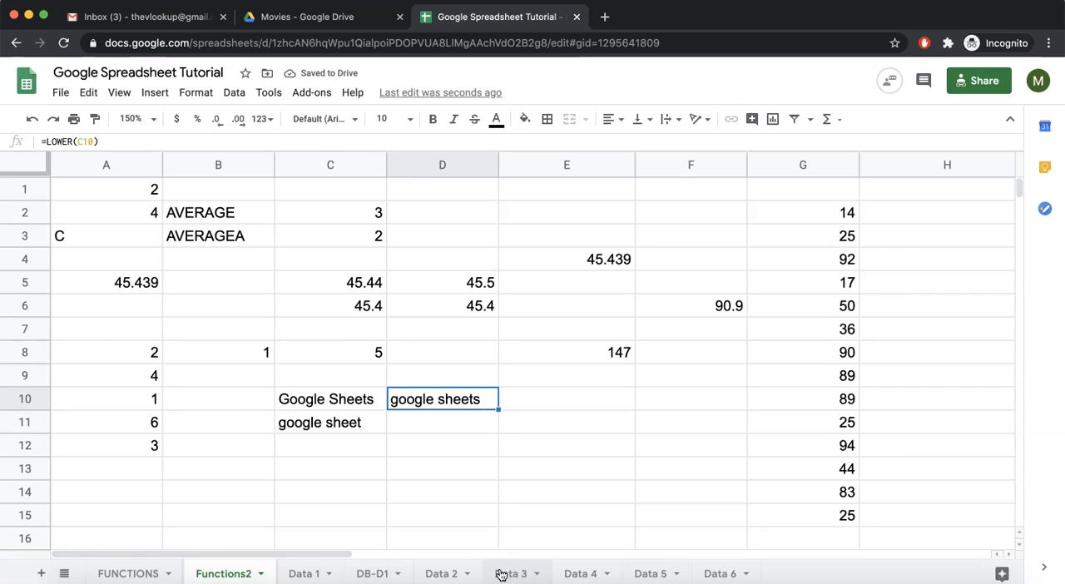
Add the header "Cat_lower" in cell H1 of the Data 2 sheet, next to the Institution column
click(457, 572)
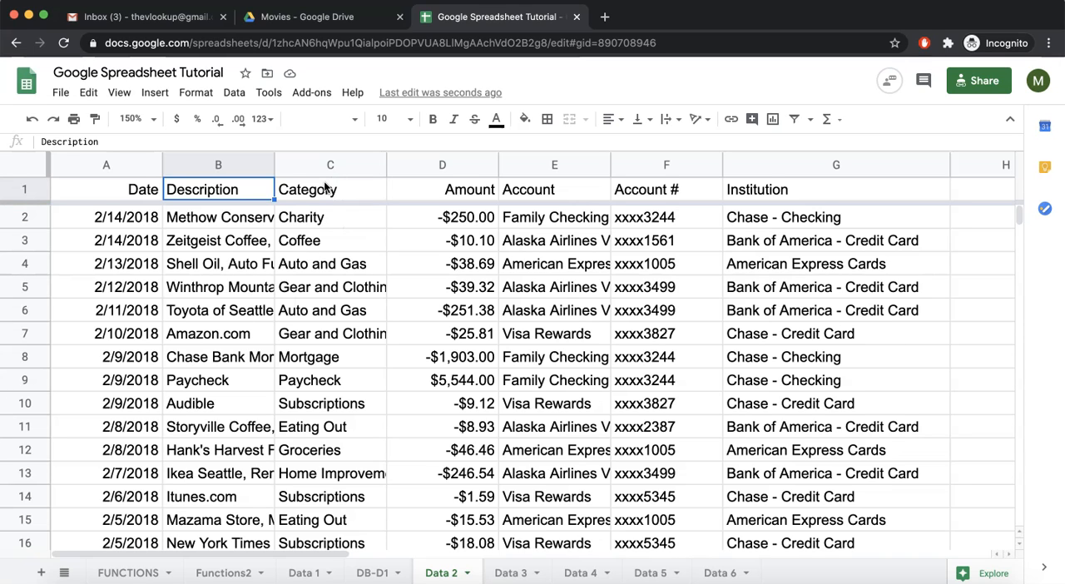
scroll(938, 179, right, 5)
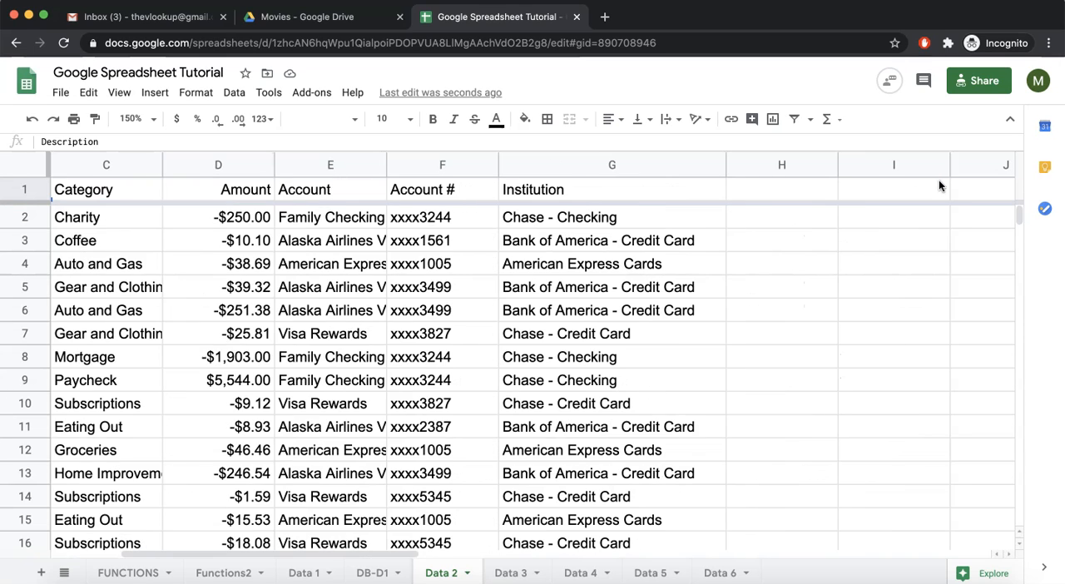
click(752, 192)
text(C)
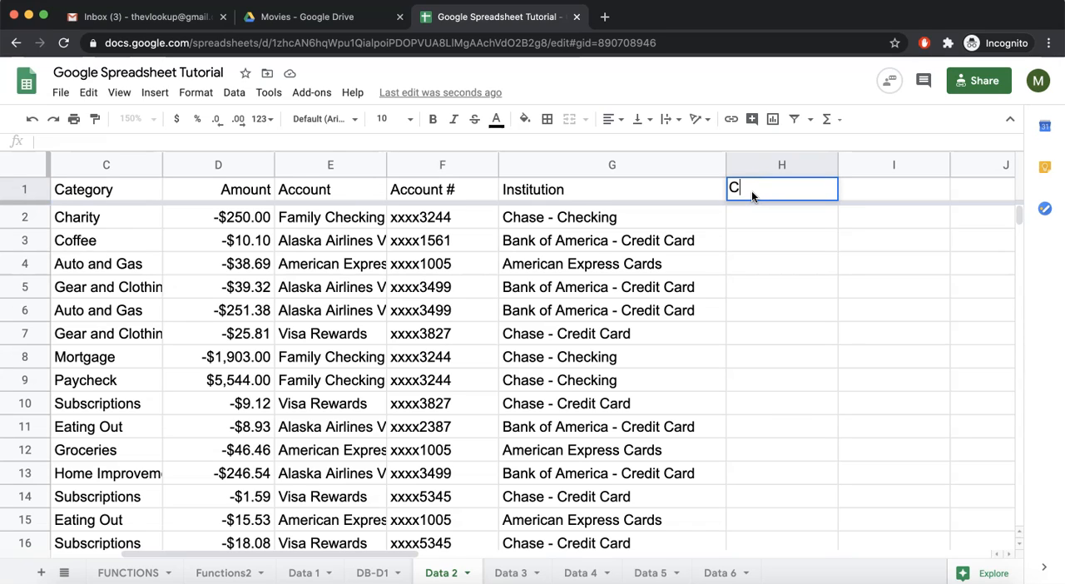
text(at_lower)
key(Return)
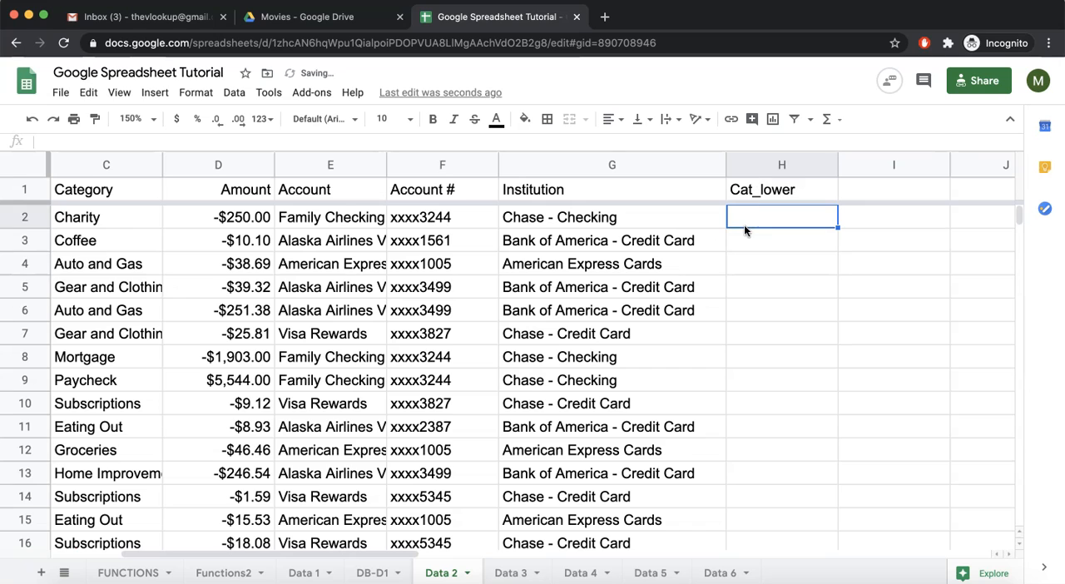
Enter =LOWER(C2) in cell H2 and fill the formula down through H14 to lowercase the categories
text(=lower()
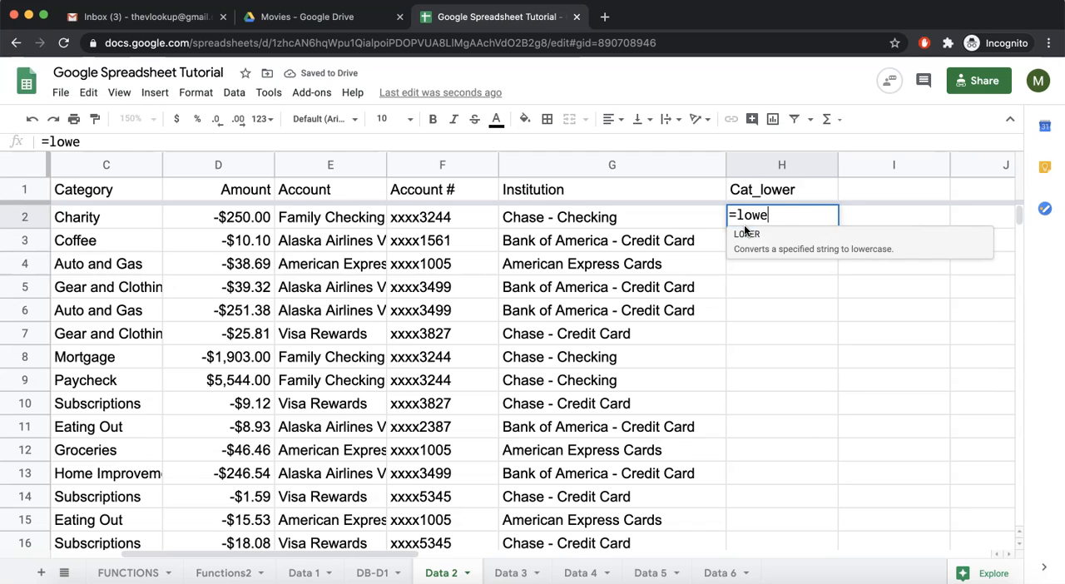
click(102, 219)
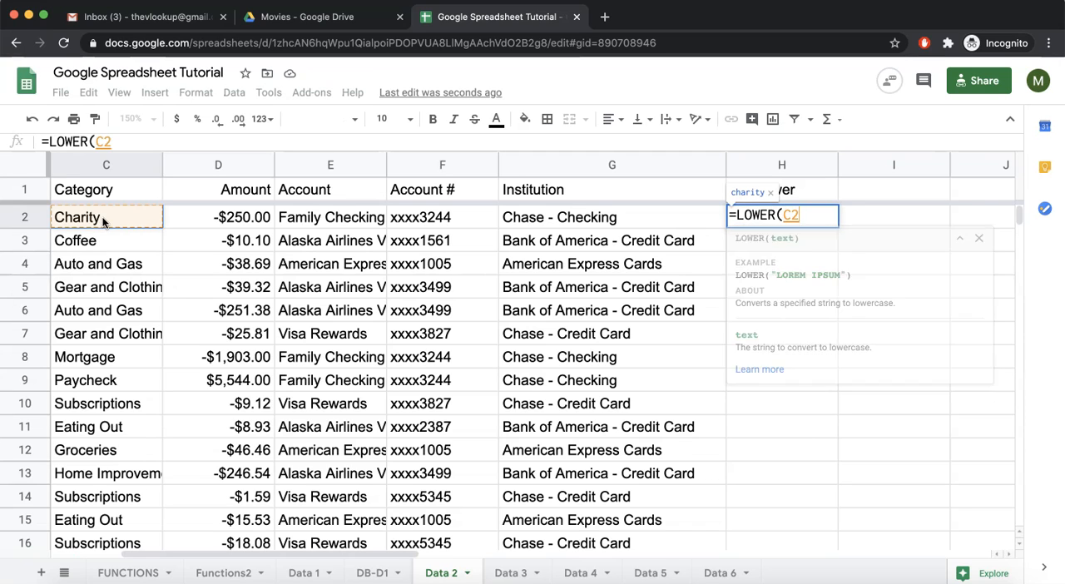
key(Return)
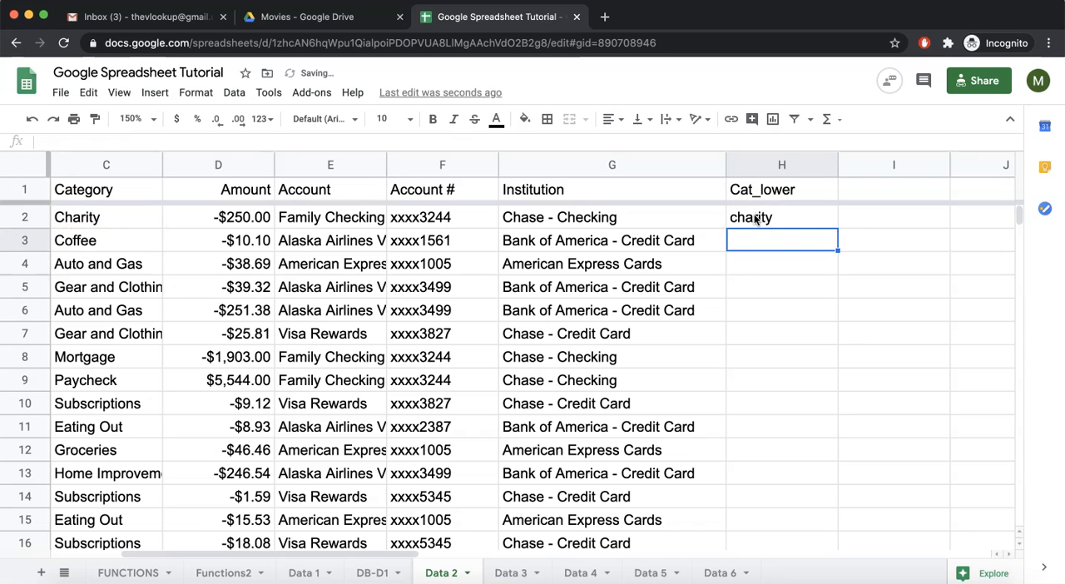
click(783, 222)
drag(838, 226, 818, 499)
click(93, 241)
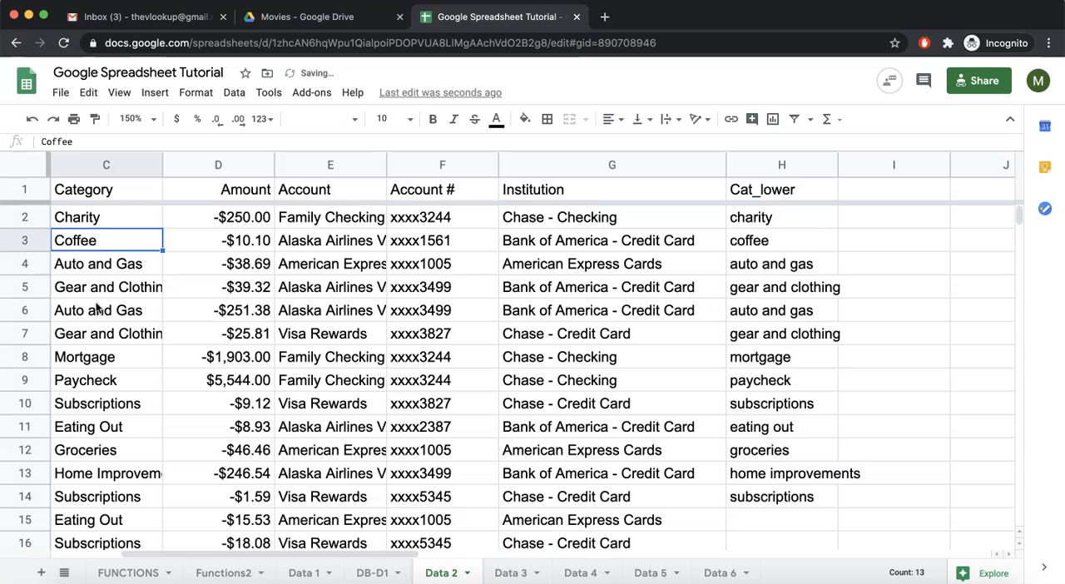
click(99, 387)
Extend the Cat_lower formula from H14 down through H18
scroll(773, 448, down, 3)
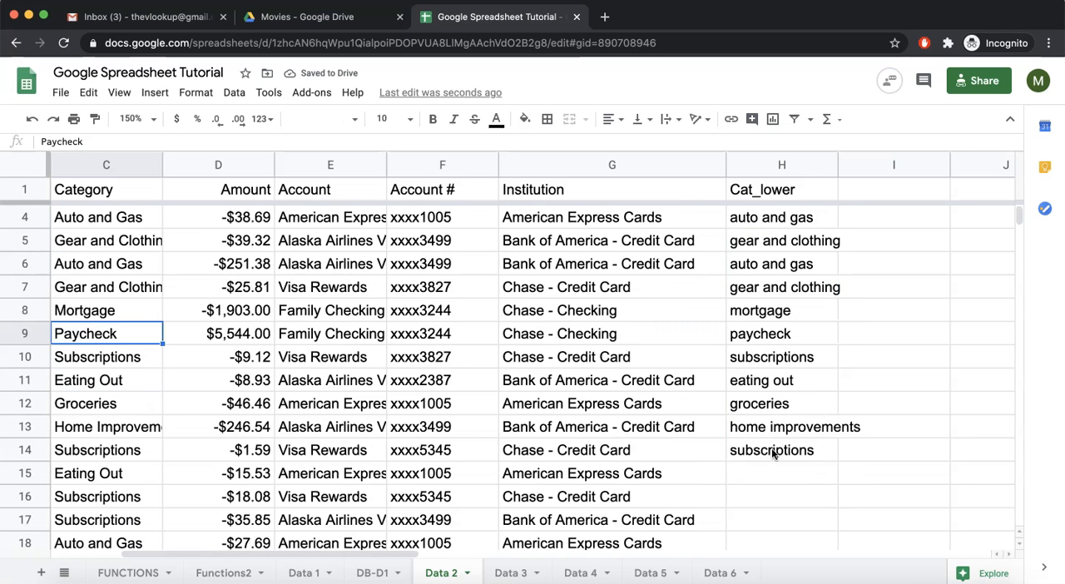
click(825, 424)
drag(836, 435, 831, 522)
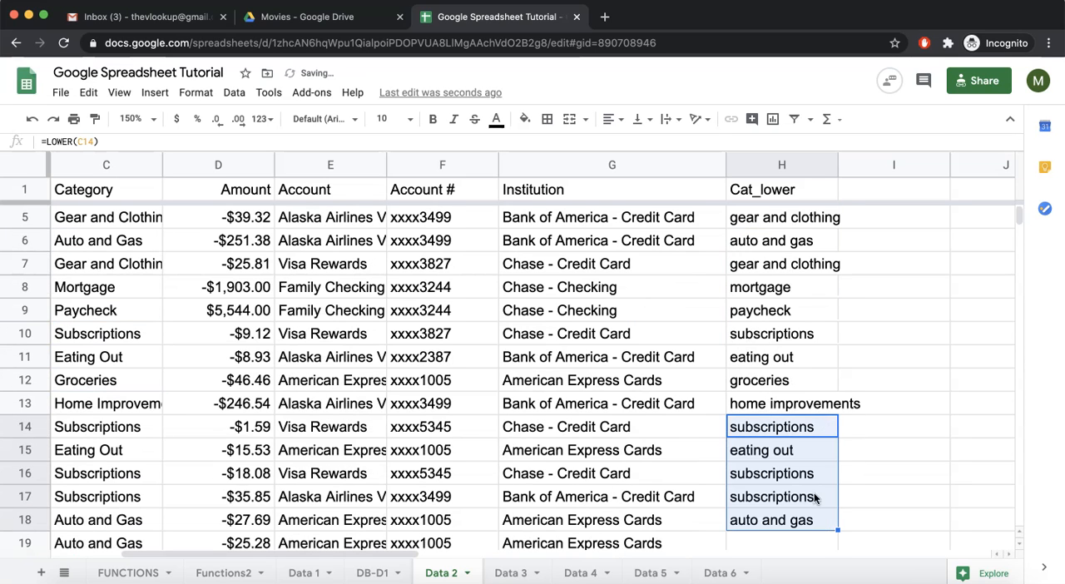
scroll(799, 283, up, 3)
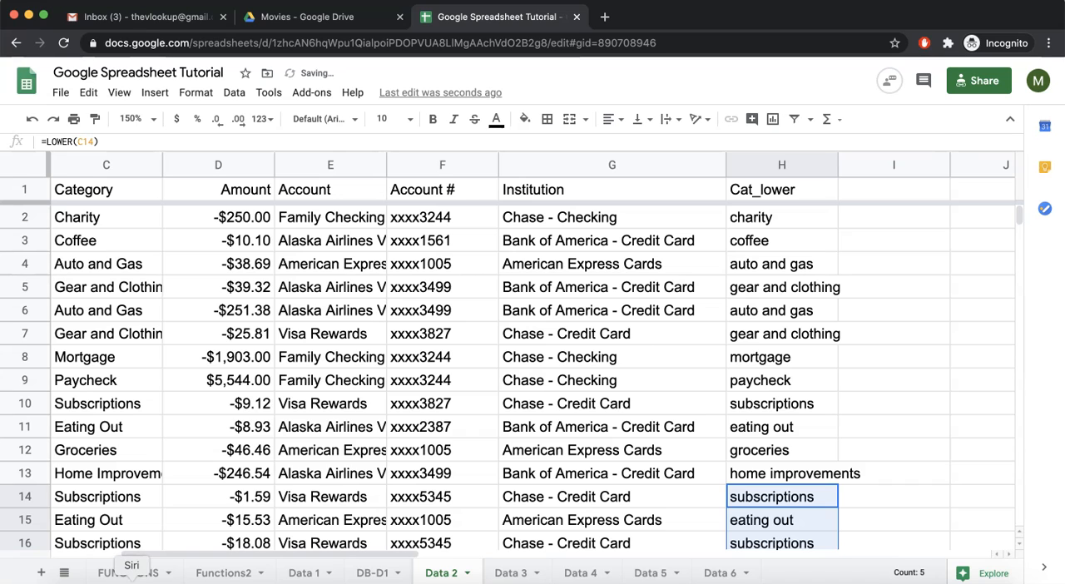
Add the header "cat_upper" in cell I1 of the Data 2 sheet, next to the Cat_lower column
click(133, 572)
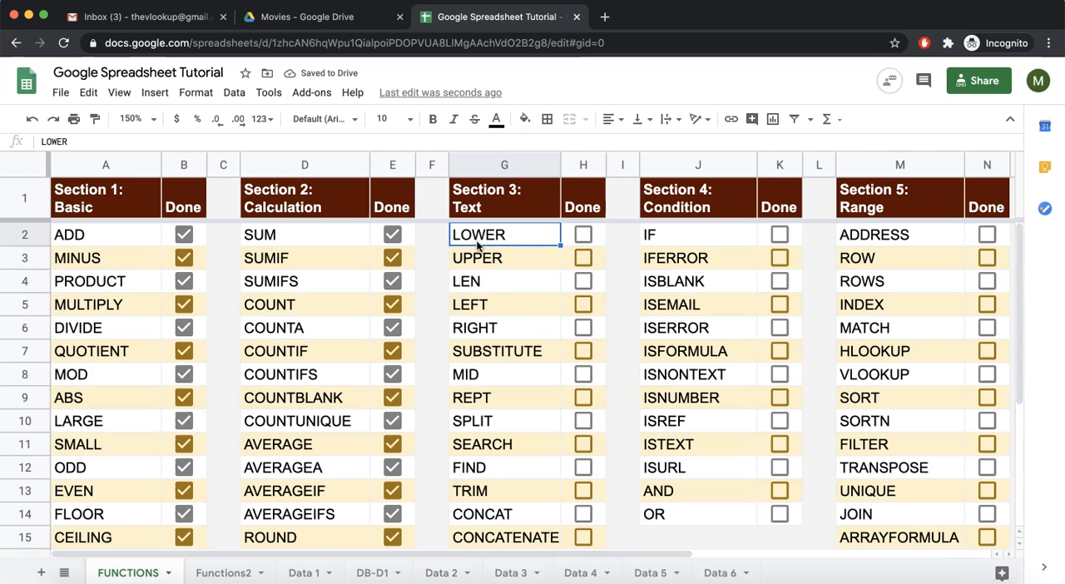
click(441, 573)
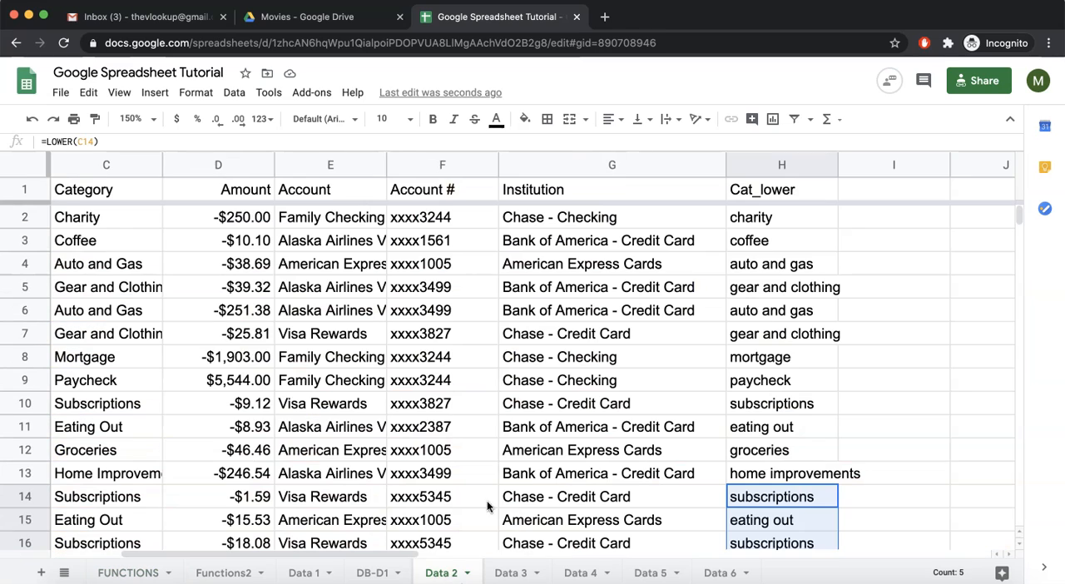
click(843, 198)
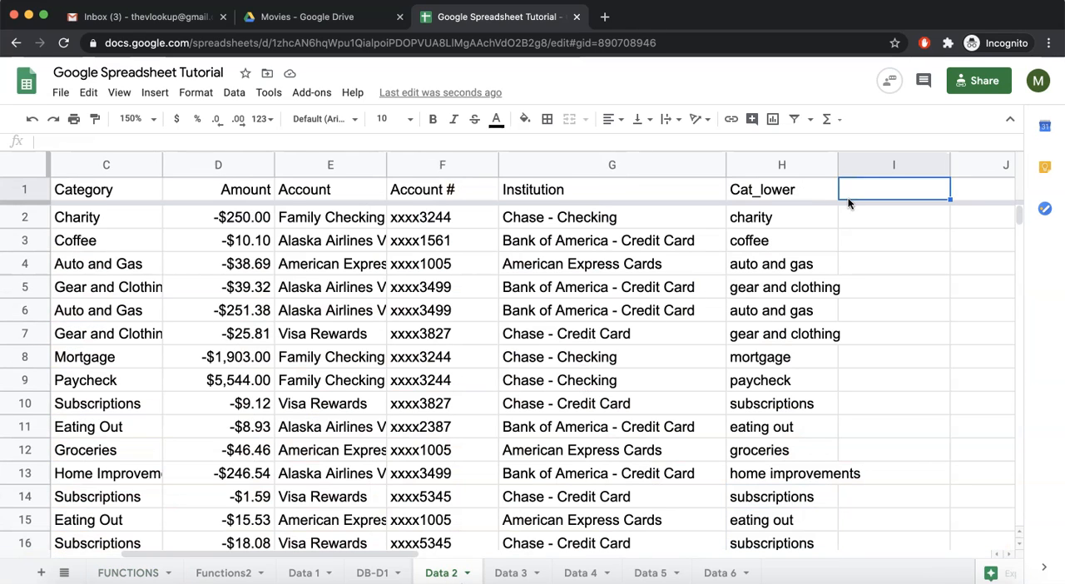
text(cat_upper)
key(Return)
Enter =UPPER(C2) in cell I2 and fill the formula down through I16 to uppercase the categories
text(=upp)
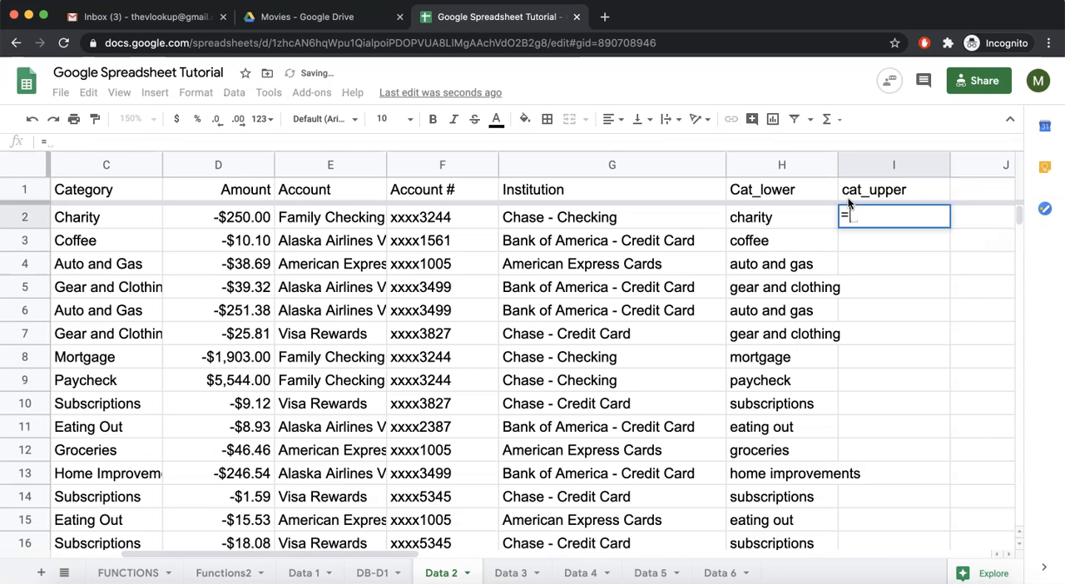
key(Tab)
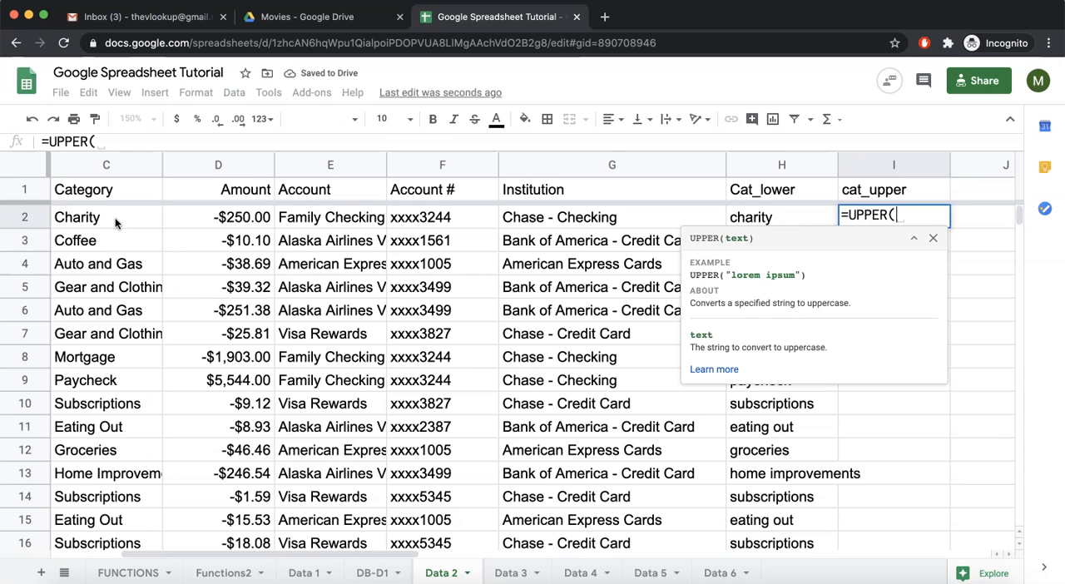
click(111, 217)
key(Return)
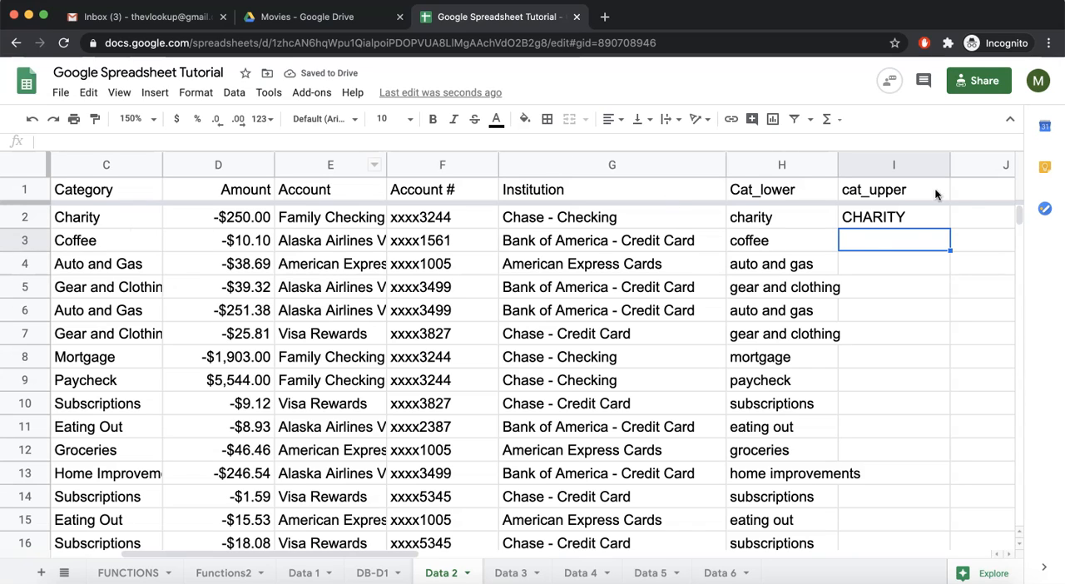
click(913, 218)
drag(949, 227, 909, 539)
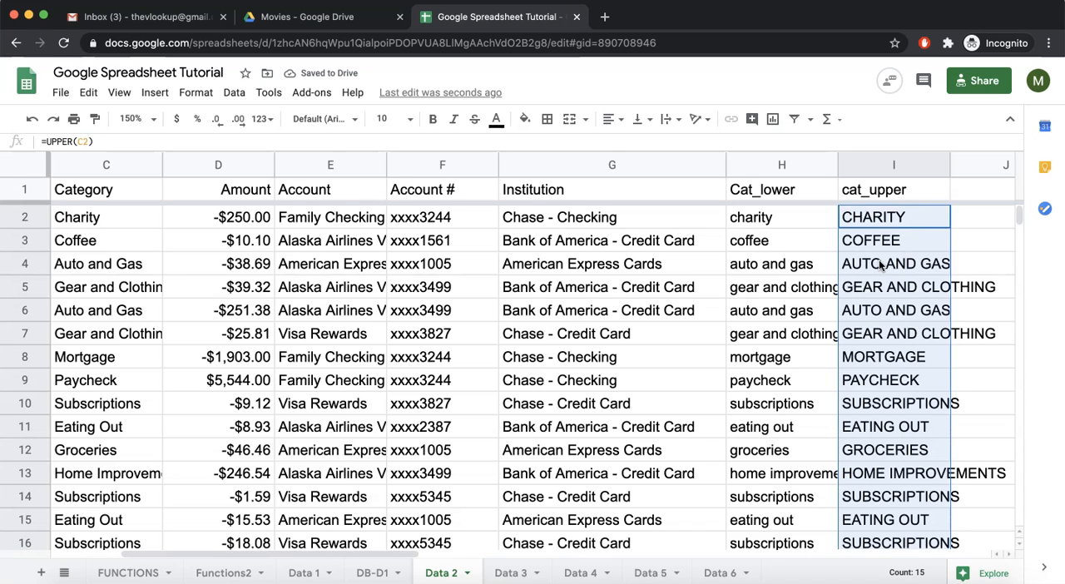
Mark LOWER and UPPER as done in the text section of the FUNCTIONS sheet
click(124, 573)
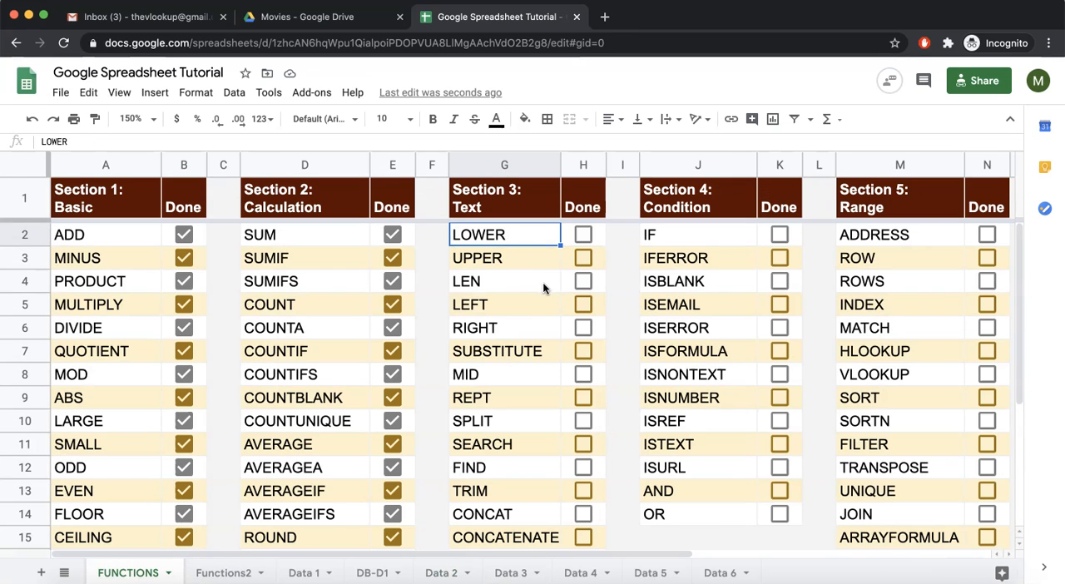
click(479, 282)
click(584, 236)
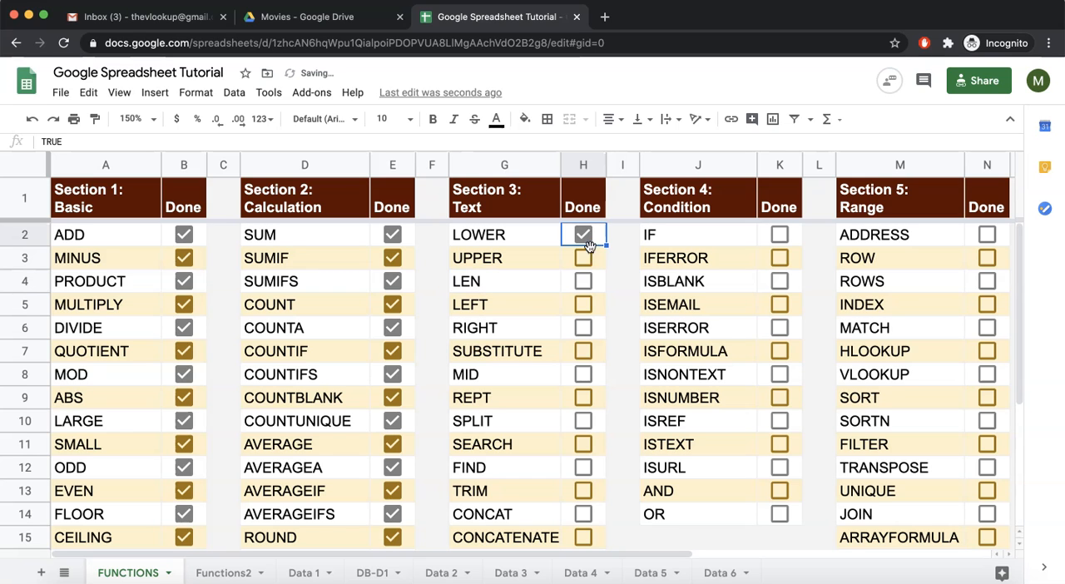
Enter =len("What is your name") in cell C13 of the Functions2 sheet to count the characters of a sample sentence
click(226, 573)
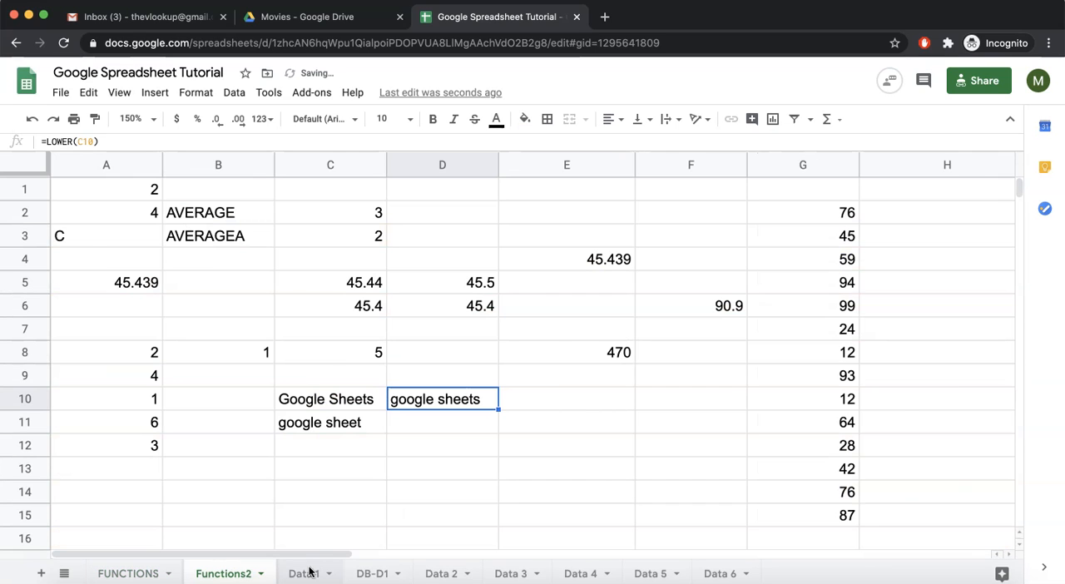
click(443, 573)
click(370, 573)
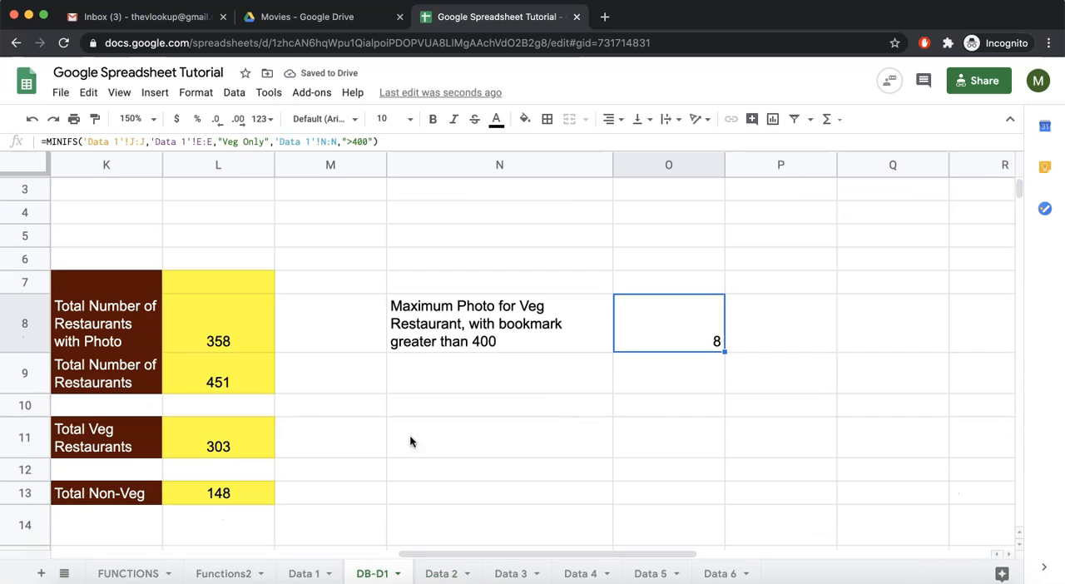
click(301, 573)
click(225, 573)
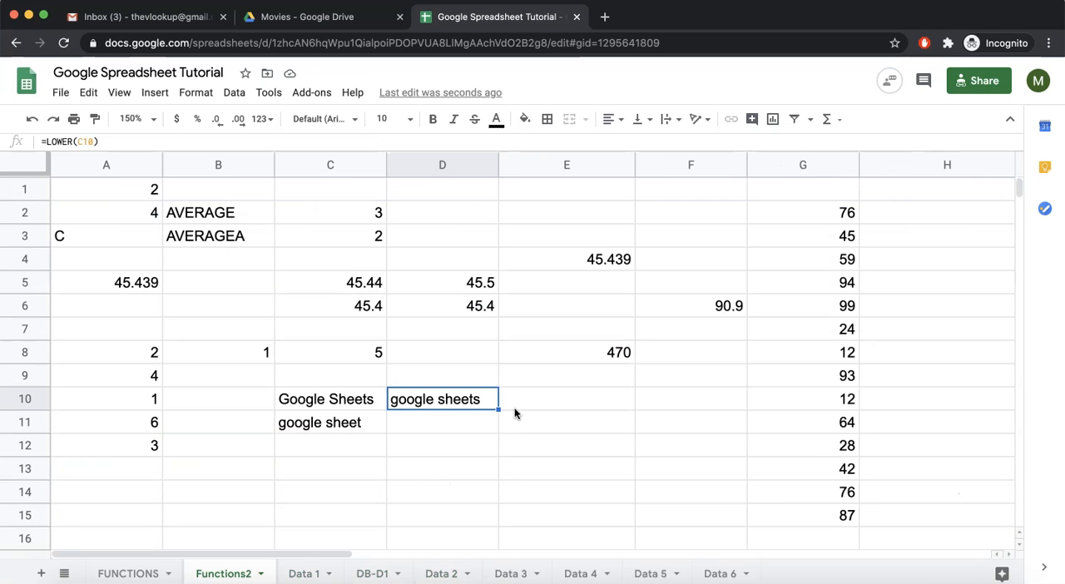
click(359, 478)
text(=len("What is your name)
key(Return)
Reopen the LEN formula in C13 and examine its text argument and the function's description
click(361, 472)
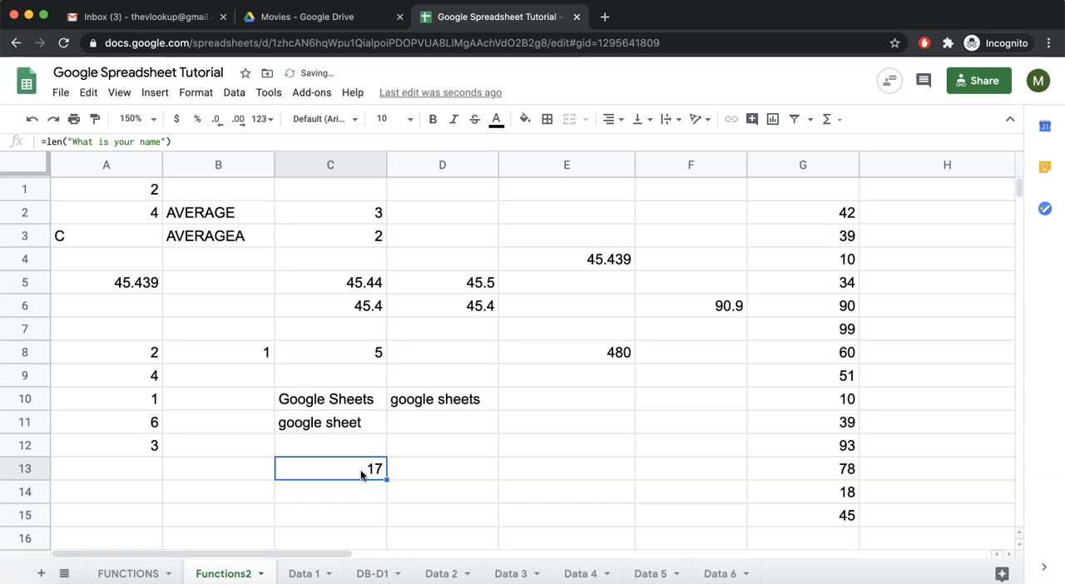
double_click(381, 470)
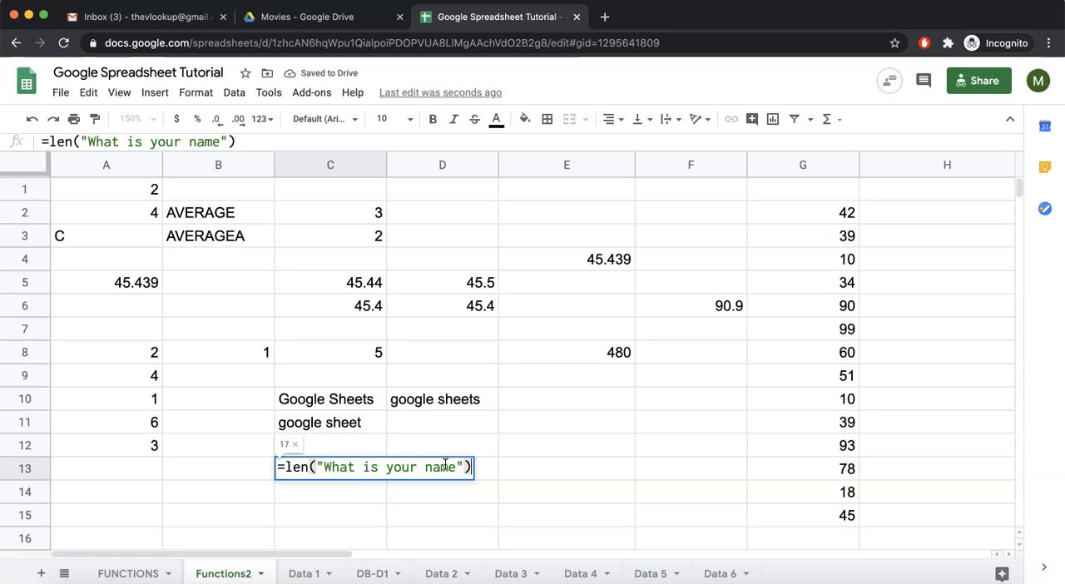
drag(324, 467, 458, 467)
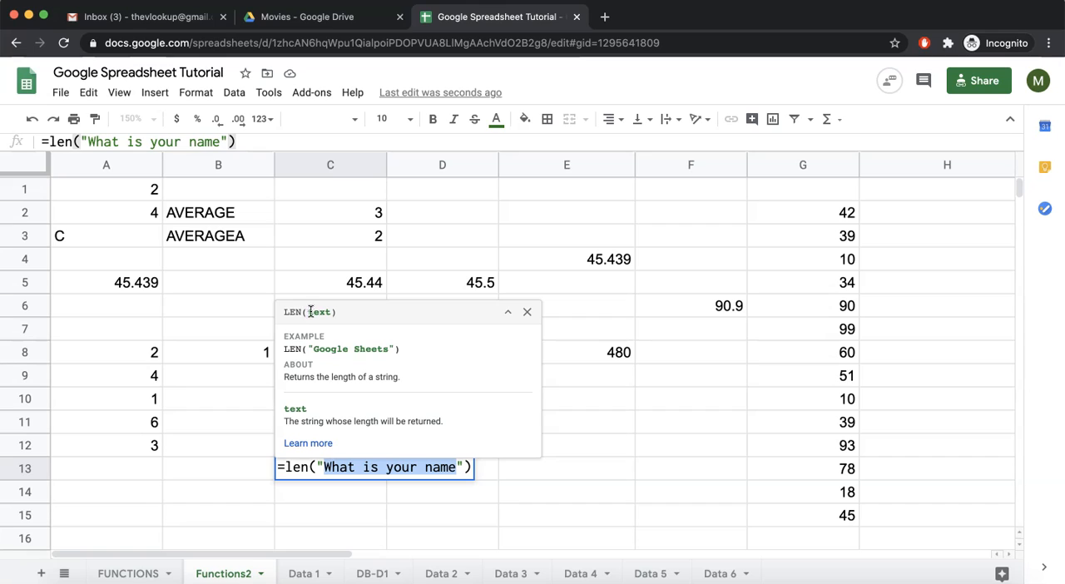
drag(284, 375, 405, 379)
click(305, 467)
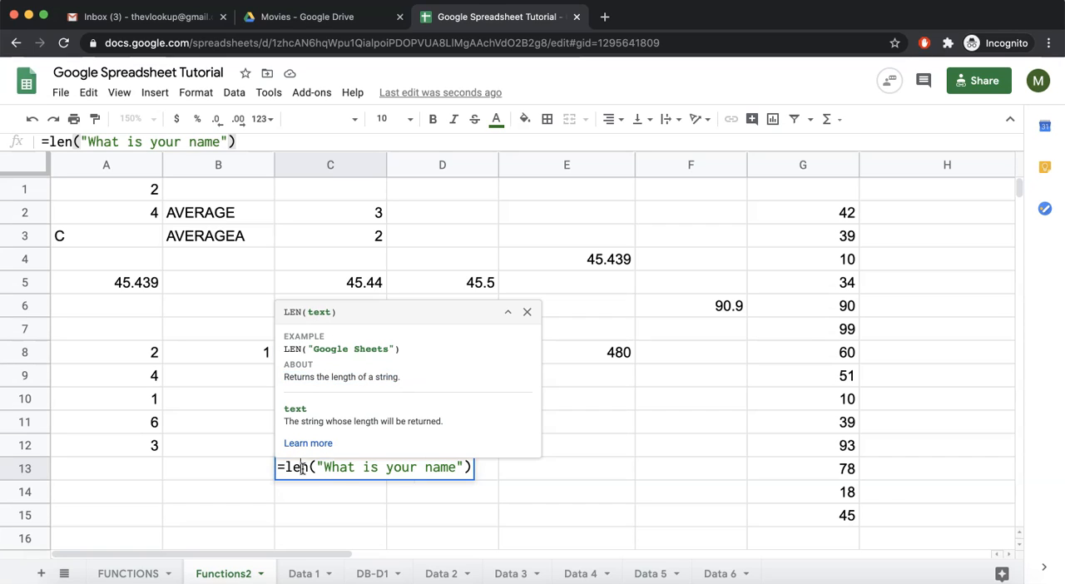
Add the header "Len_of_description" in cell J1 of the Data 2 sheet, next to the cat_upper column
click(450, 572)
scroll(775, 215, right, 2)
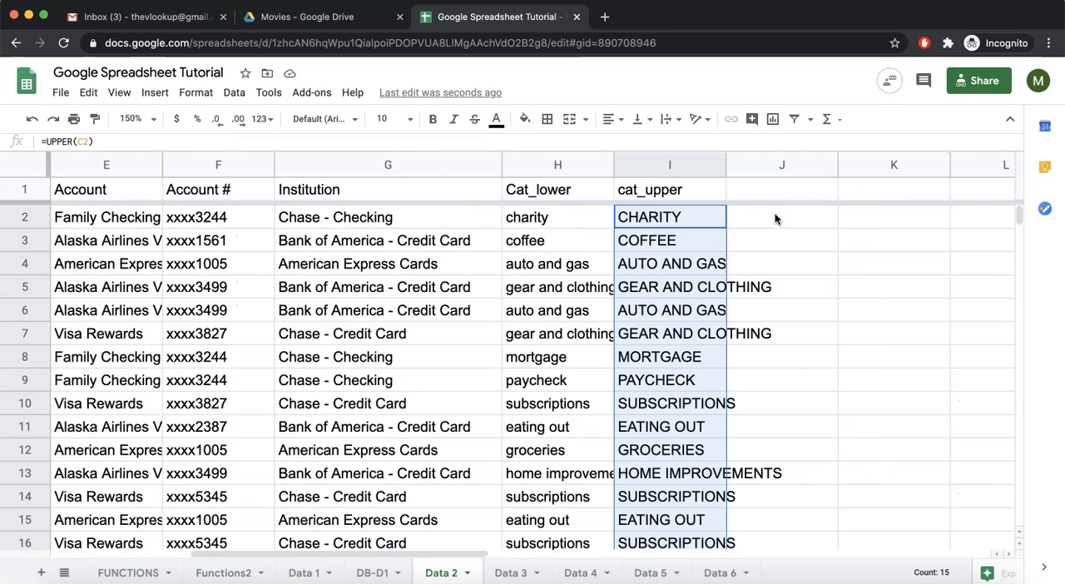
click(774, 197)
scroll(774, 197, left, 4)
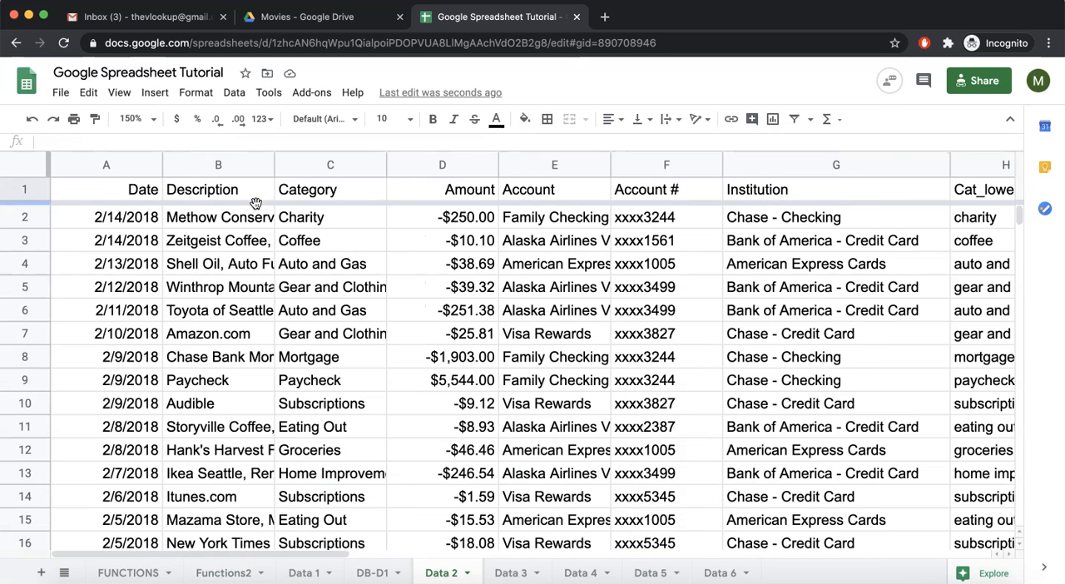
click(225, 191)
scroll(225, 189, right, 3)
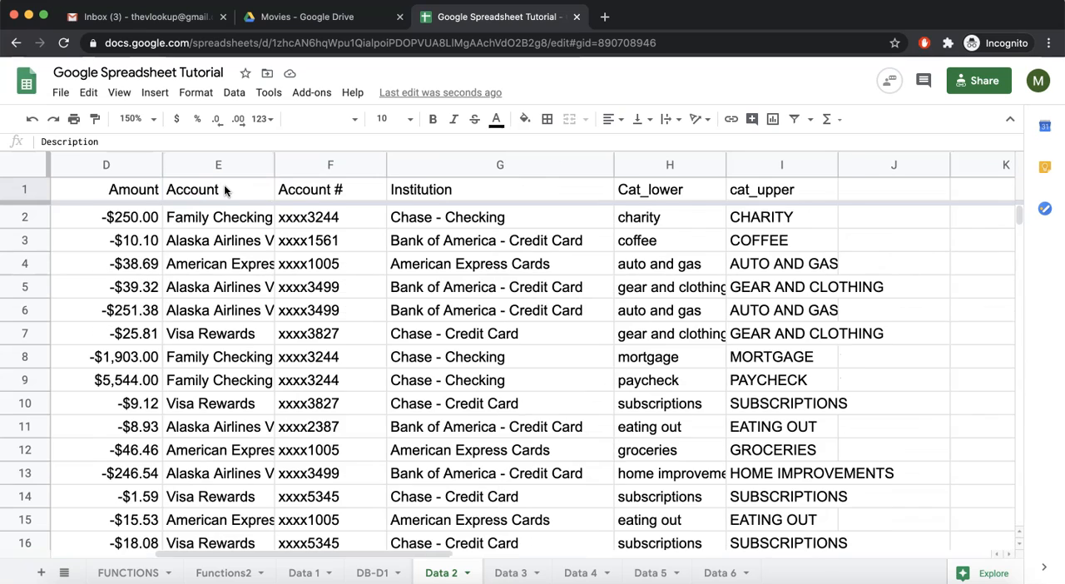
click(854, 190)
text(L)
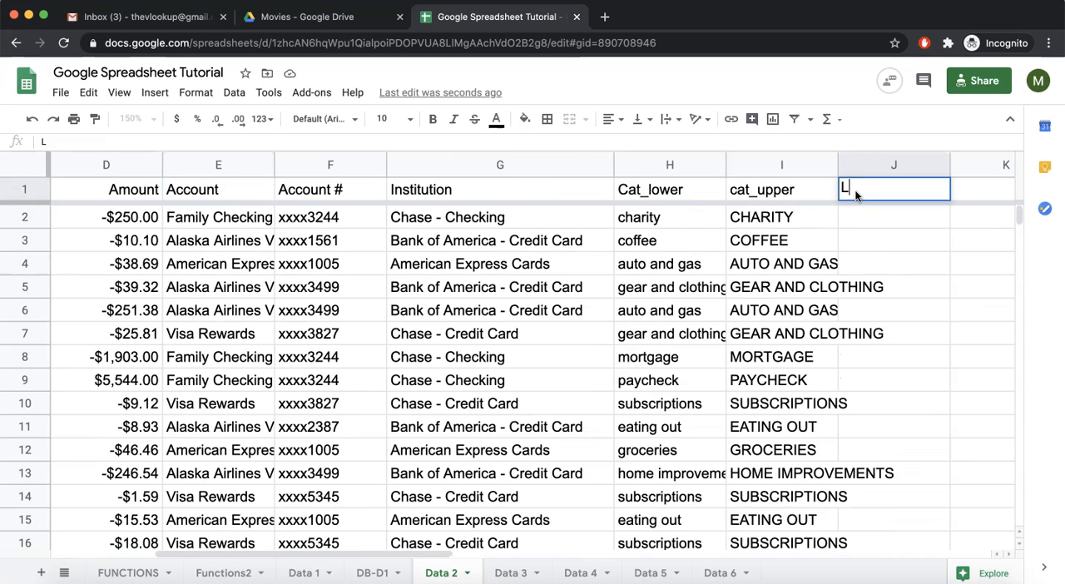
text(en_of_descrip)
key(BackSpace)
key(BackSpace)
text(iption)
key(Return)
Enter =LEN(B2) in cell J2 to count the characters of the first description
text(=LEN()
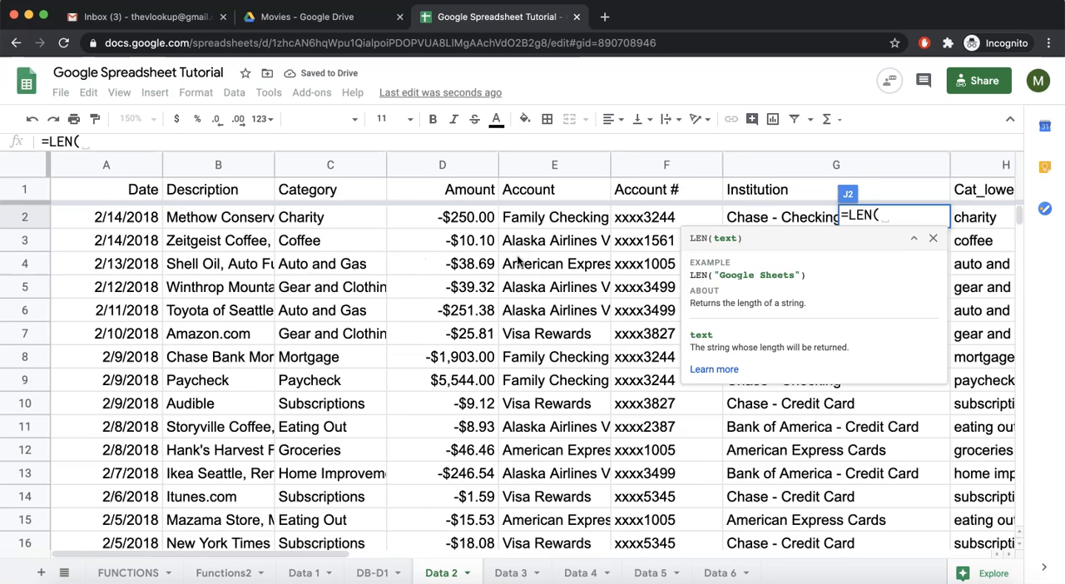
click(213, 218)
key(Return)
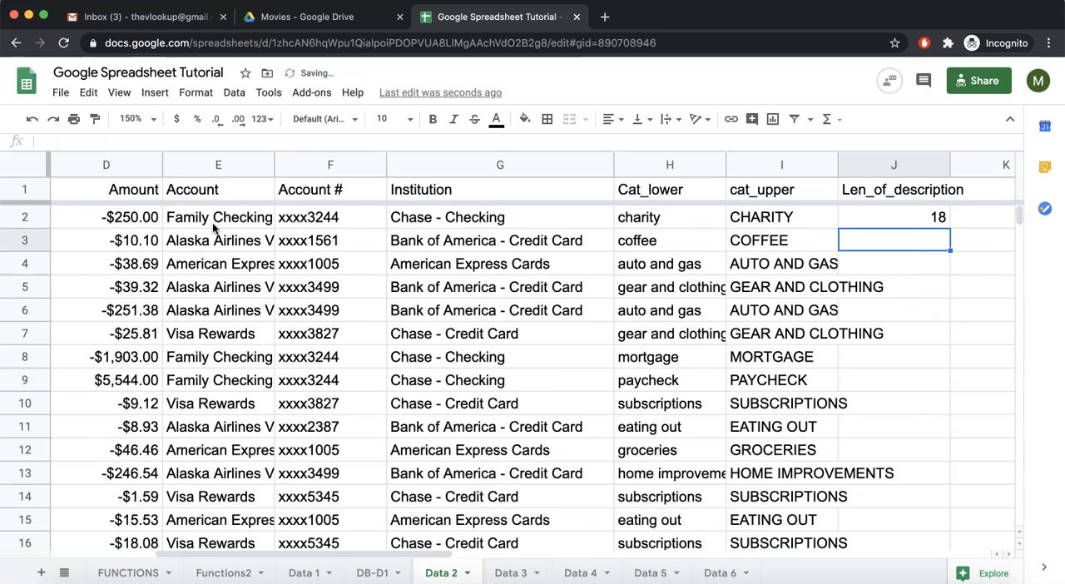
Fill the LEN formula from J2 down through J14 and adjust the width of column J
click(677, 216)
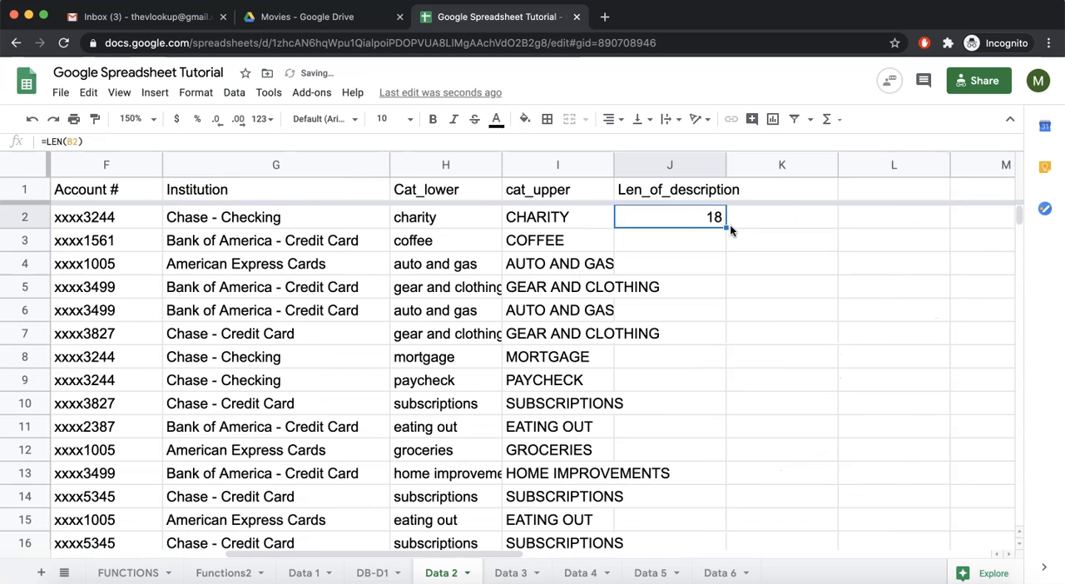
drag(726, 230, 698, 496)
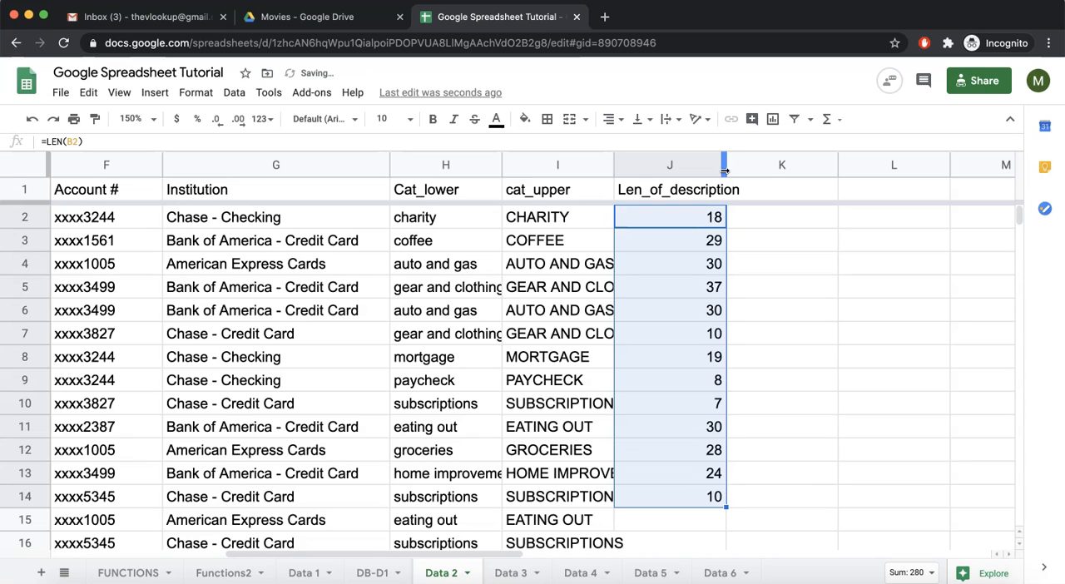
drag(724, 164, 703, 164)
Mark LEN as done in the text section of the FUNCTIONS sheet
scroll(677, 220, left, 10)
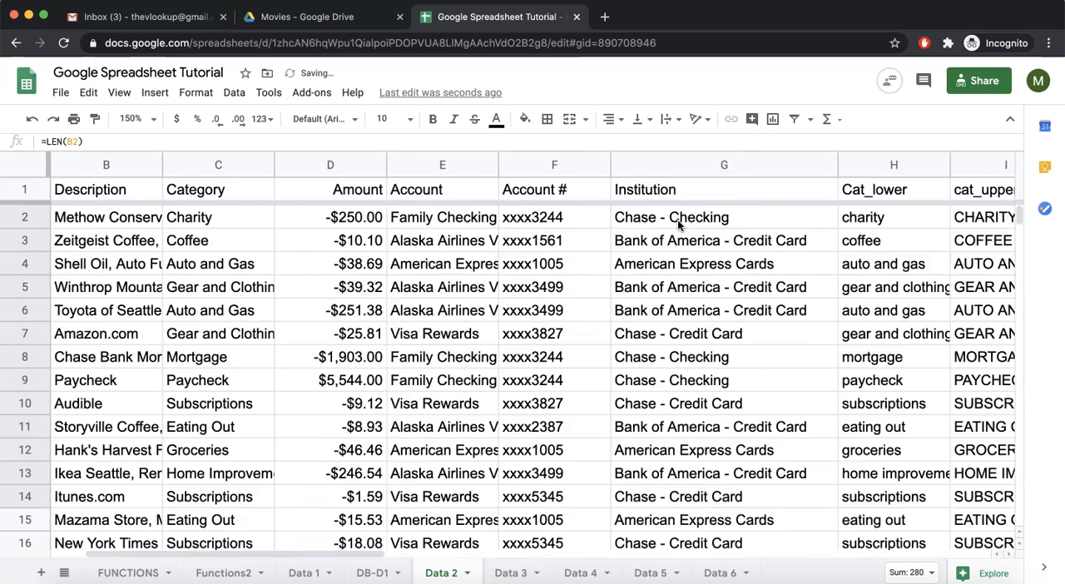
click(128, 573)
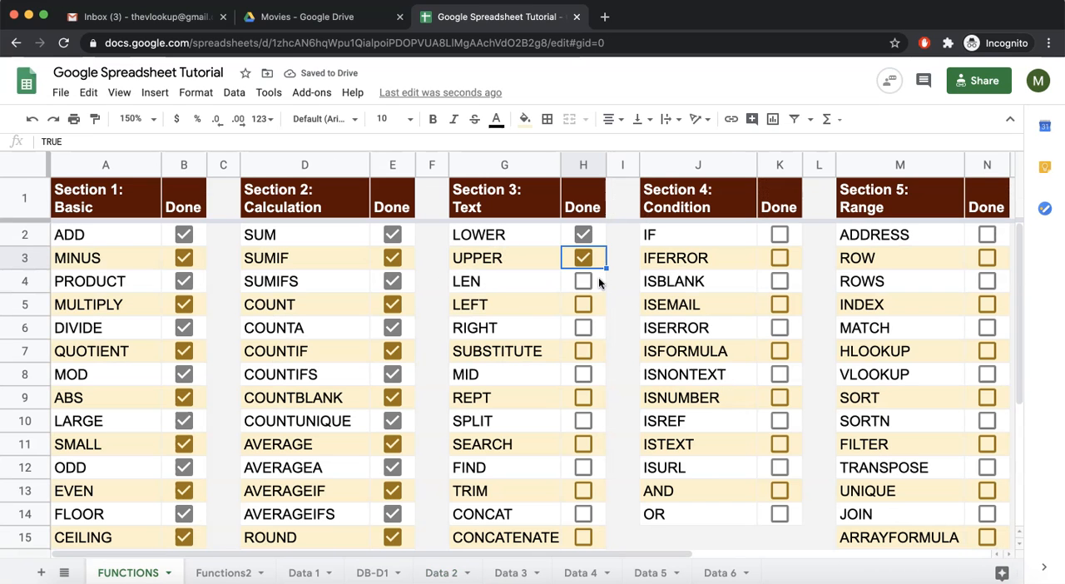
click(583, 281)
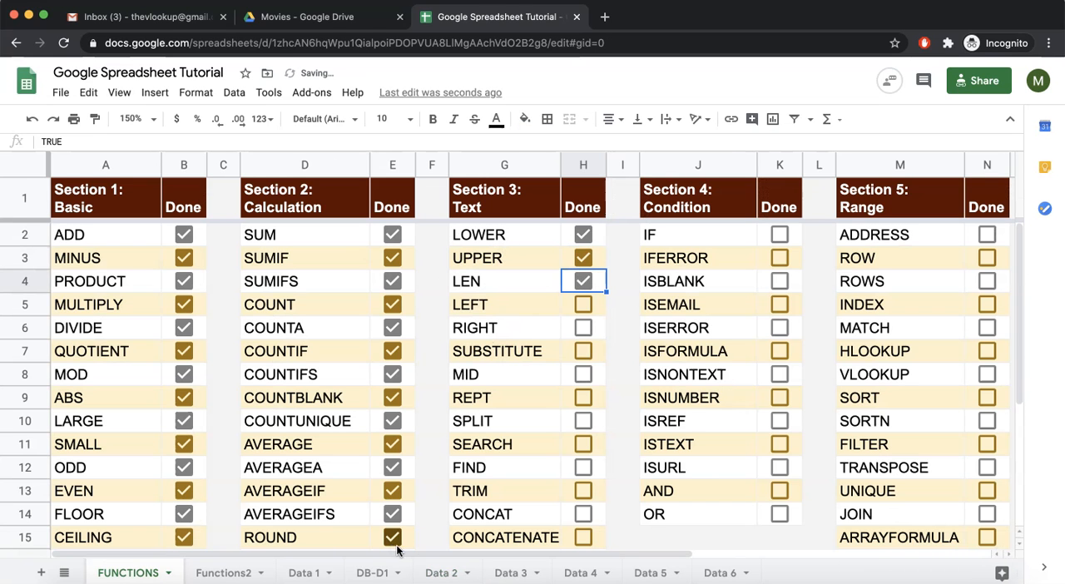
Enter =LEFT("hello man",3) in cell E10 of the Functions2 sheet to extract the first three characters
click(441, 573)
click(375, 573)
click(317, 573)
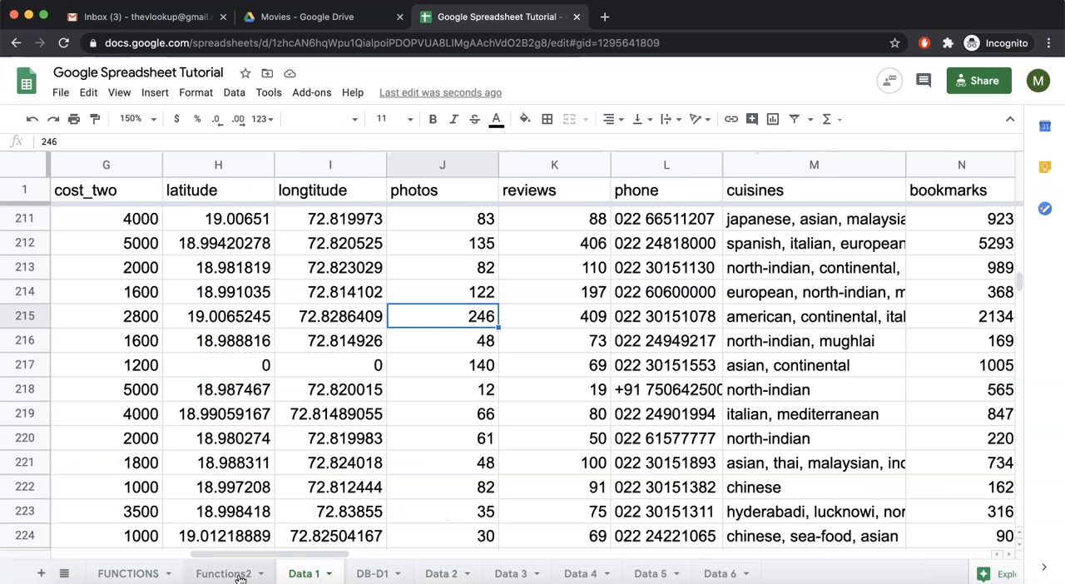
click(225, 573)
click(547, 407)
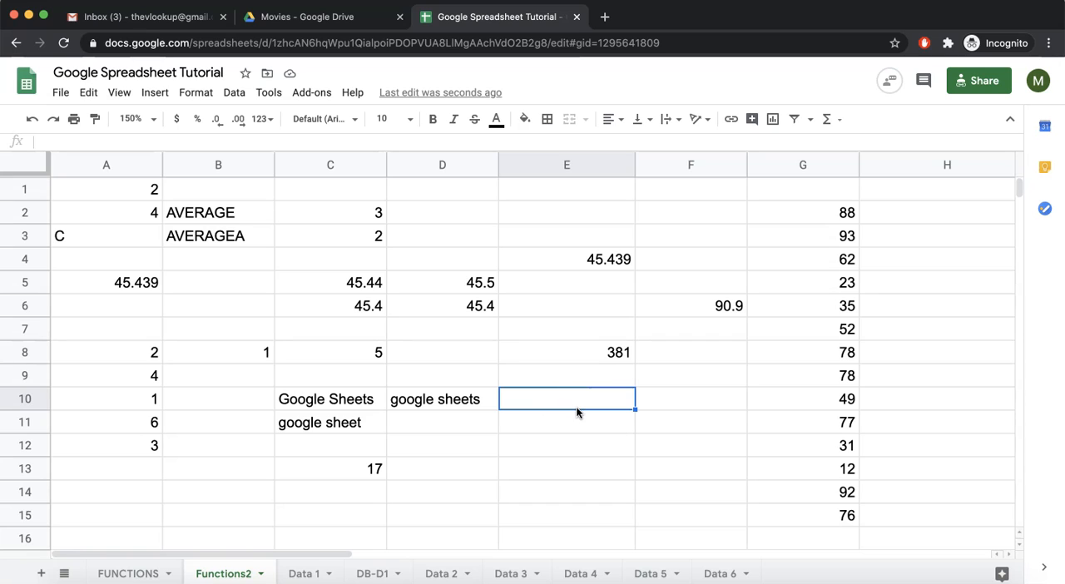
text(=left)
key(Tab)
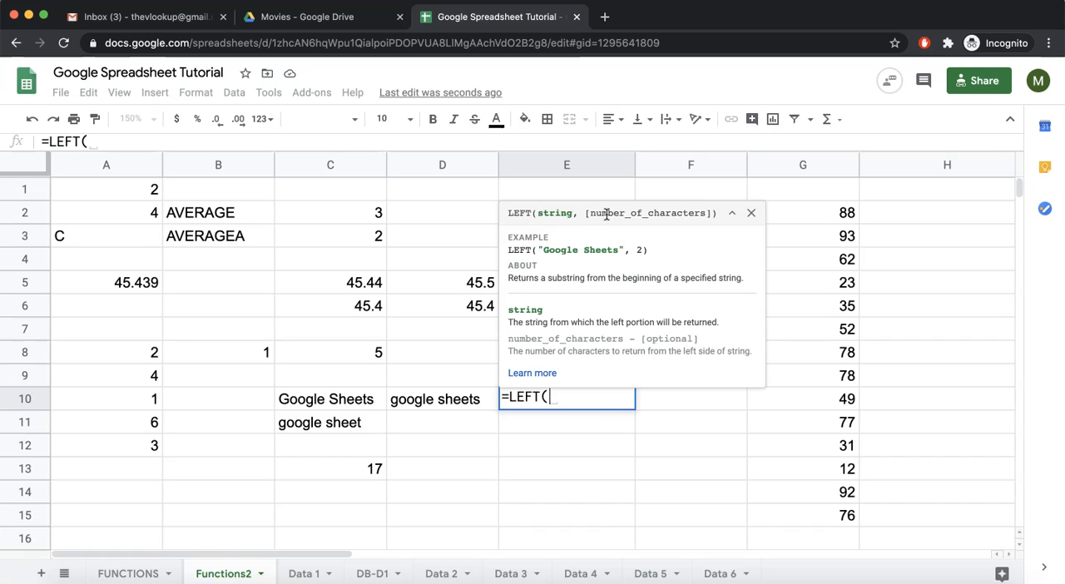
text(")
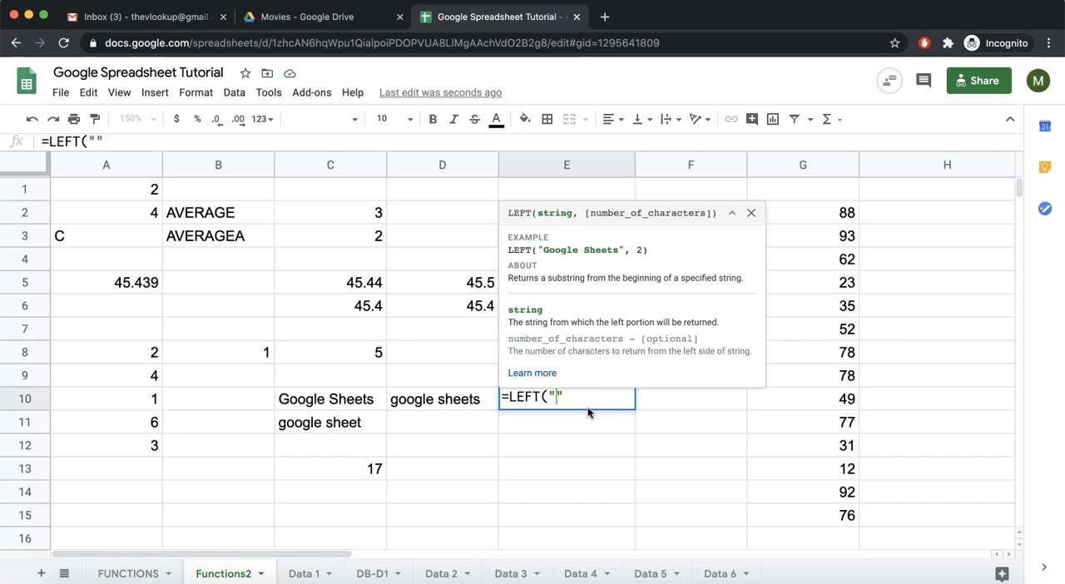
text(hello man")
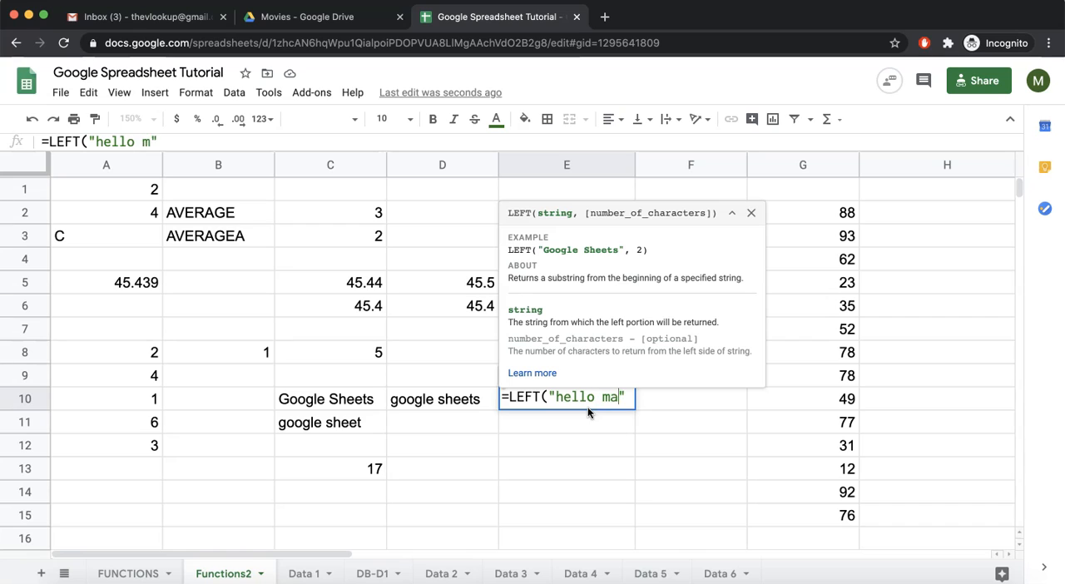
text(,3))
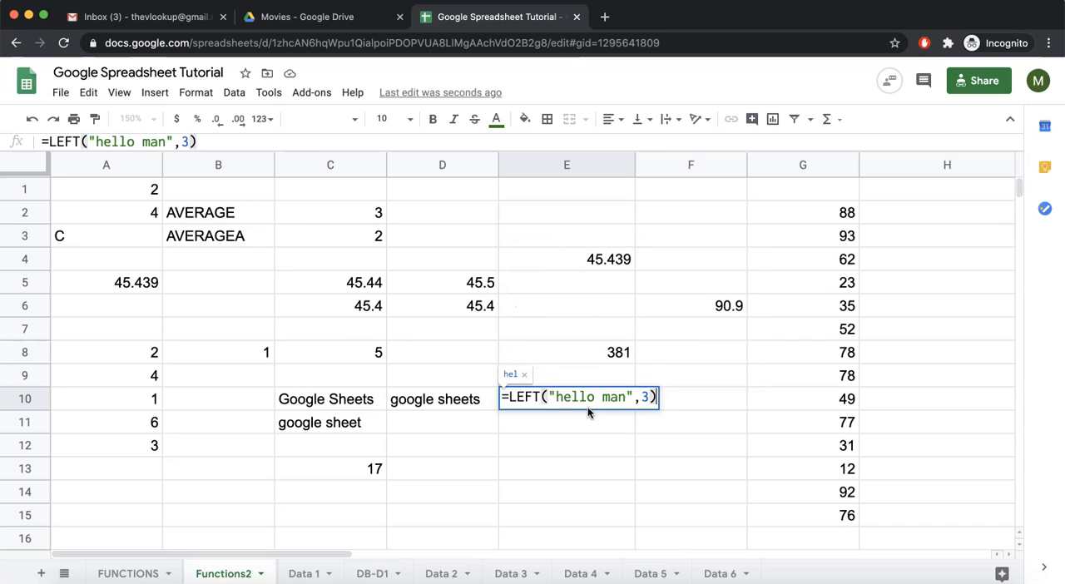
key(Return)
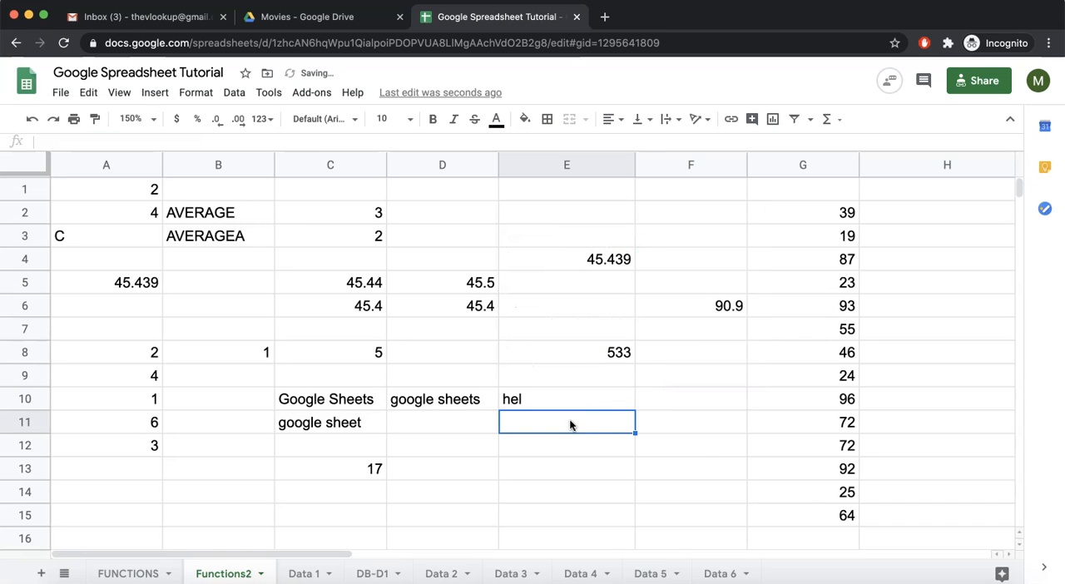
click(538, 398)
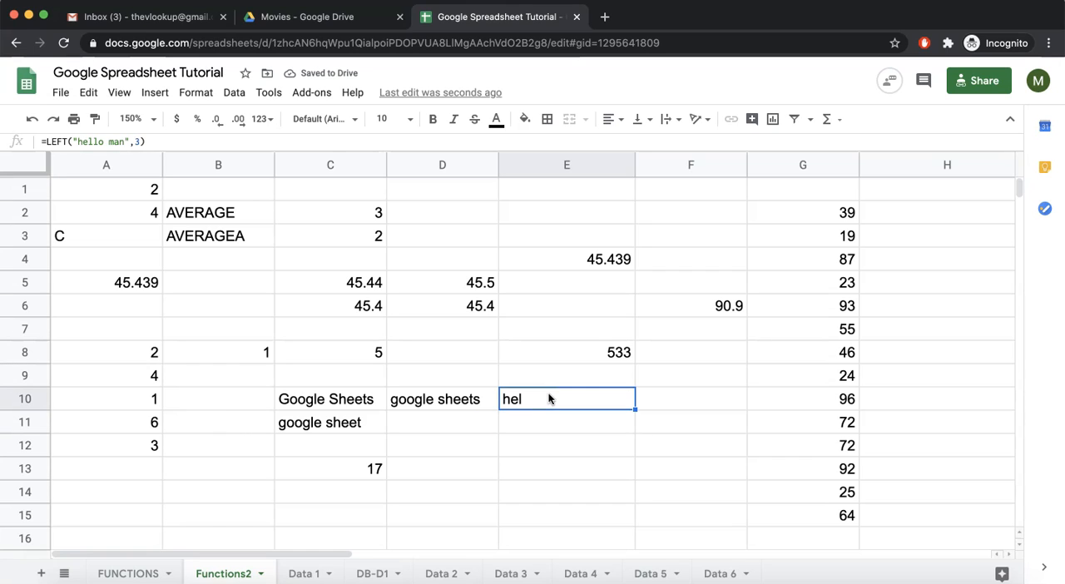
Review the text argument of the LEFT formula in E10, and enter =LEFT(C10,4) in cell E11
double_click(564, 399)
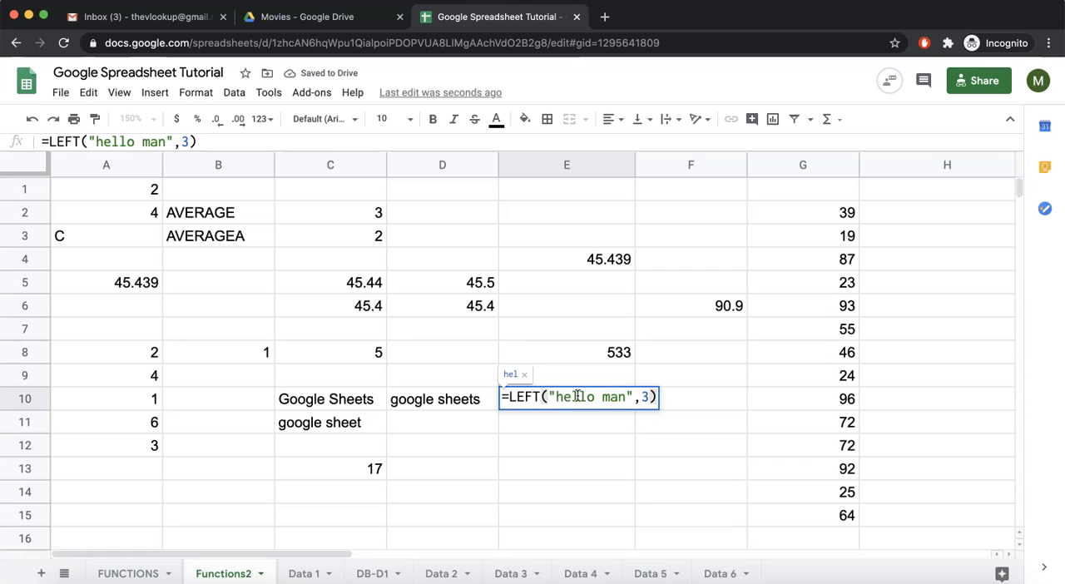
drag(555, 396, 620, 397)
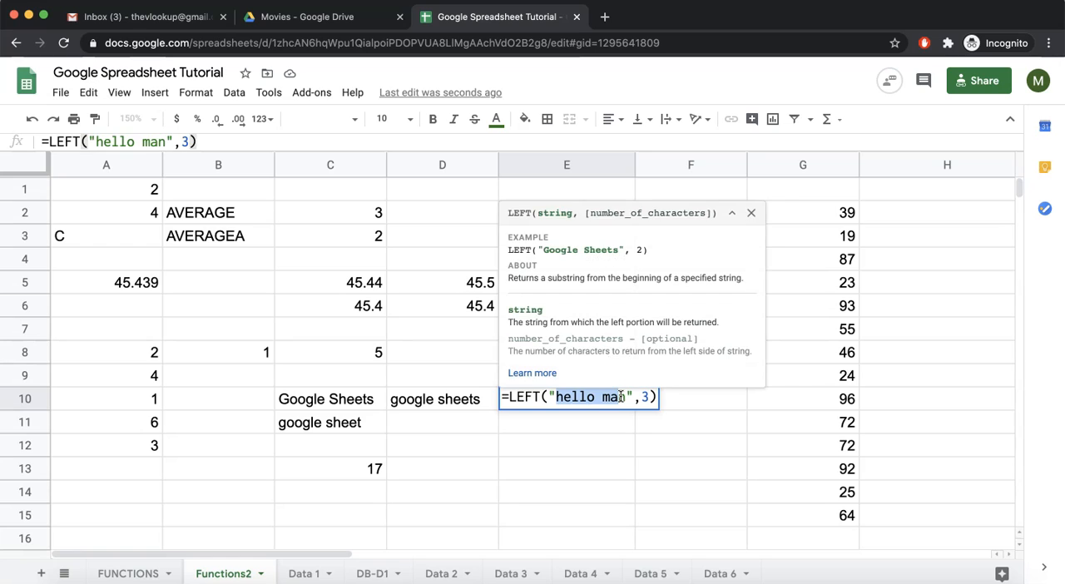
key(Return)
text(=left()
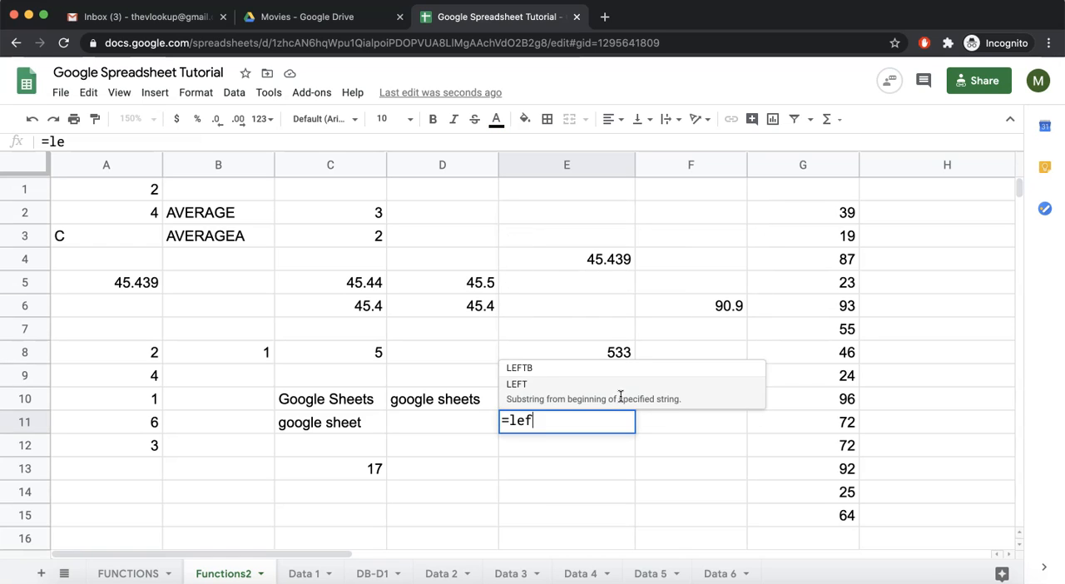
click(348, 401)
text(,4))
key(Return)
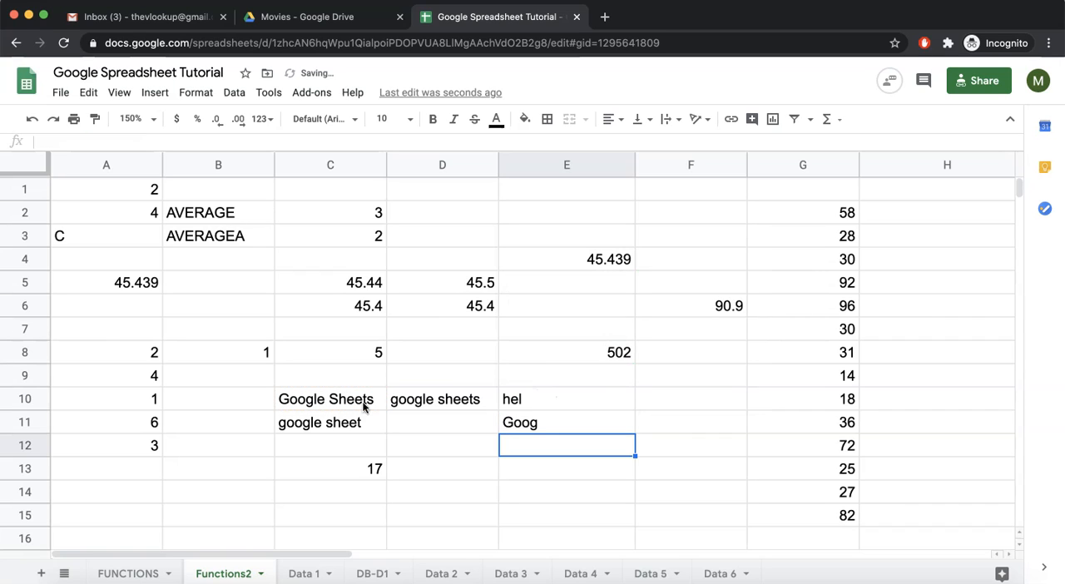
Highlight the first four characters of C10, and set the character count of the LEFT formula in E11 to 7
double_click(285, 400)
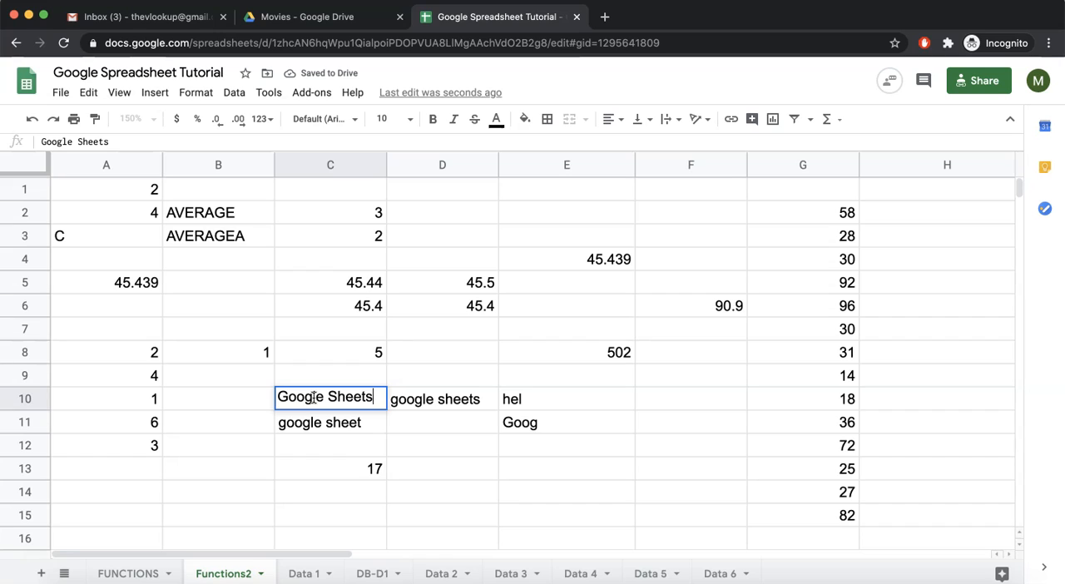
drag(313, 398, 276, 400)
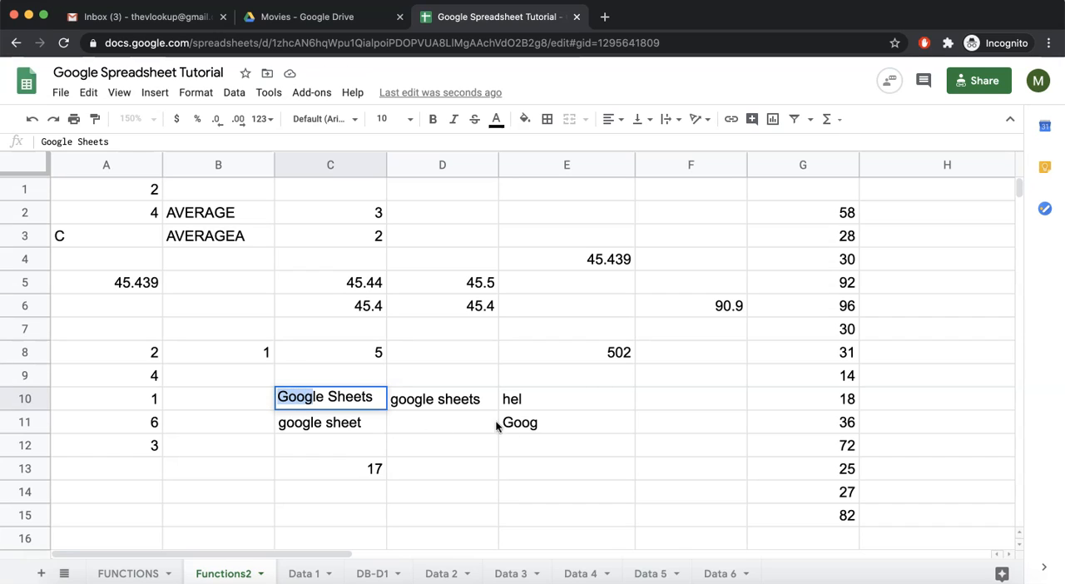
click(523, 431)
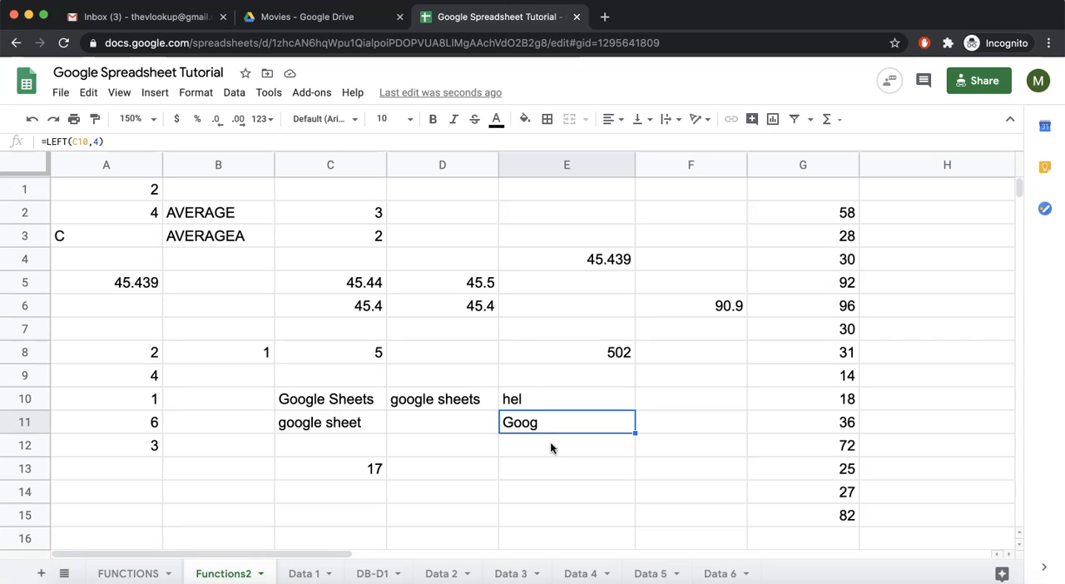
key(Return)
key(BackSpace)
text(6)
key(Return)
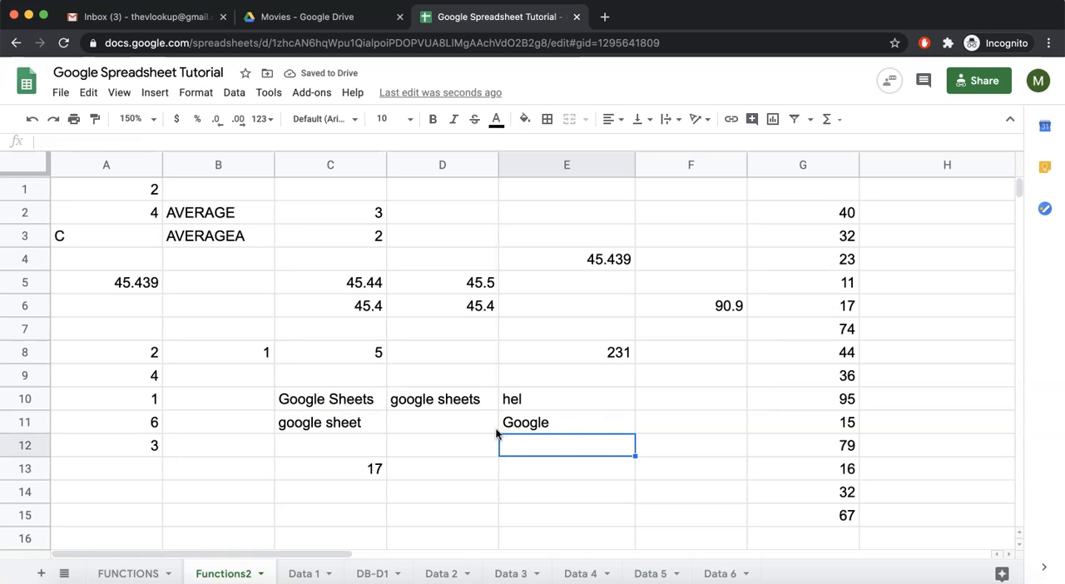
Highlight the first seven characters of C10, and set the character count of the LEFT formula in E11 to 8
double_click(316, 403)
drag(331, 397, 277, 398)
click(281, 397)
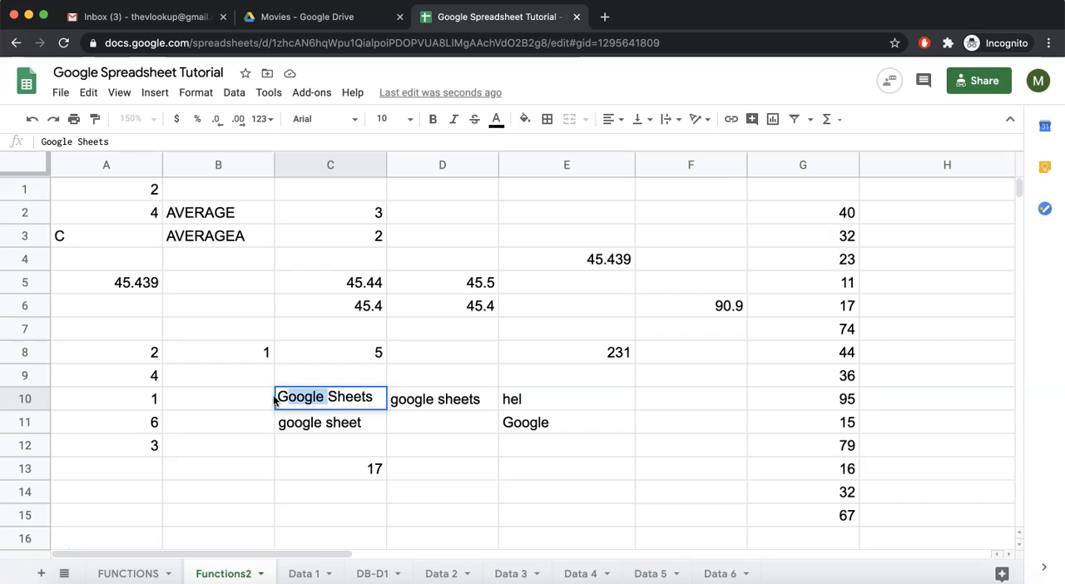
click(551, 426)
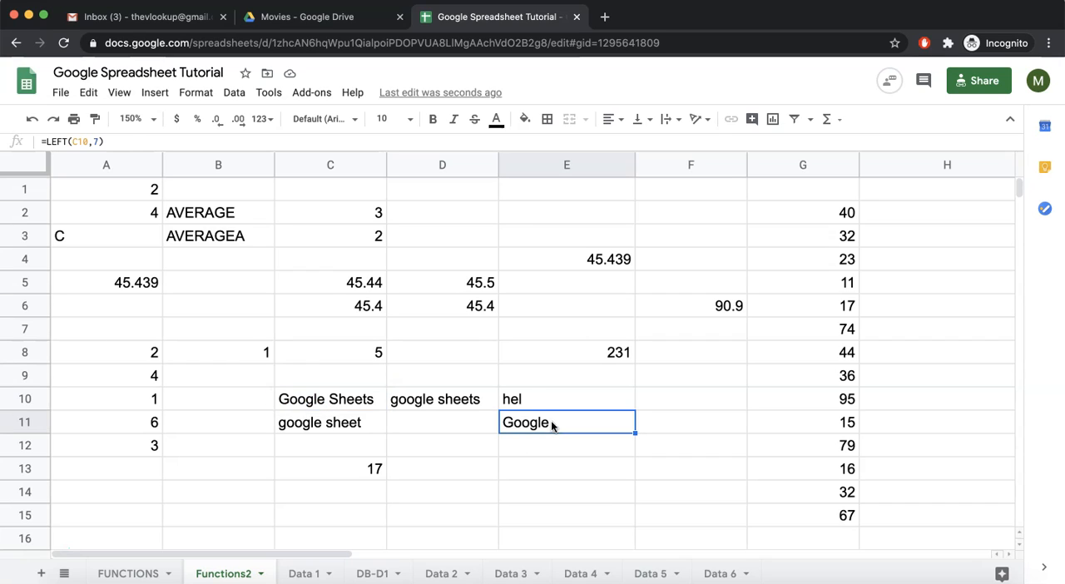
double_click(551, 424)
key(BackSpace)
text(8)
key(Return)
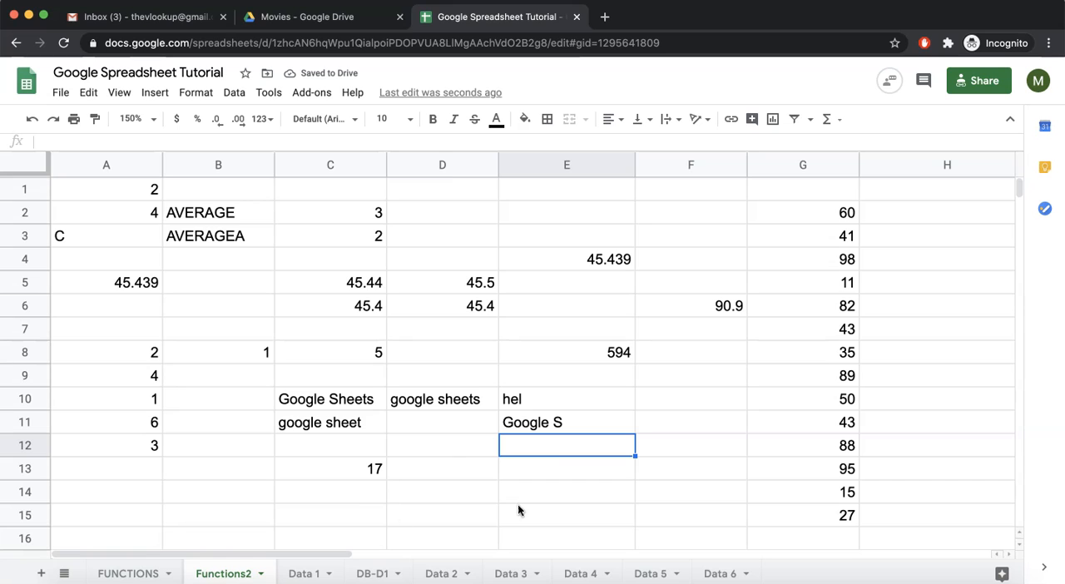
Enter =RIGHT(C10,4) in cell E13 and highlight the last four characters of C10 for comparison
click(533, 467)
text(=)
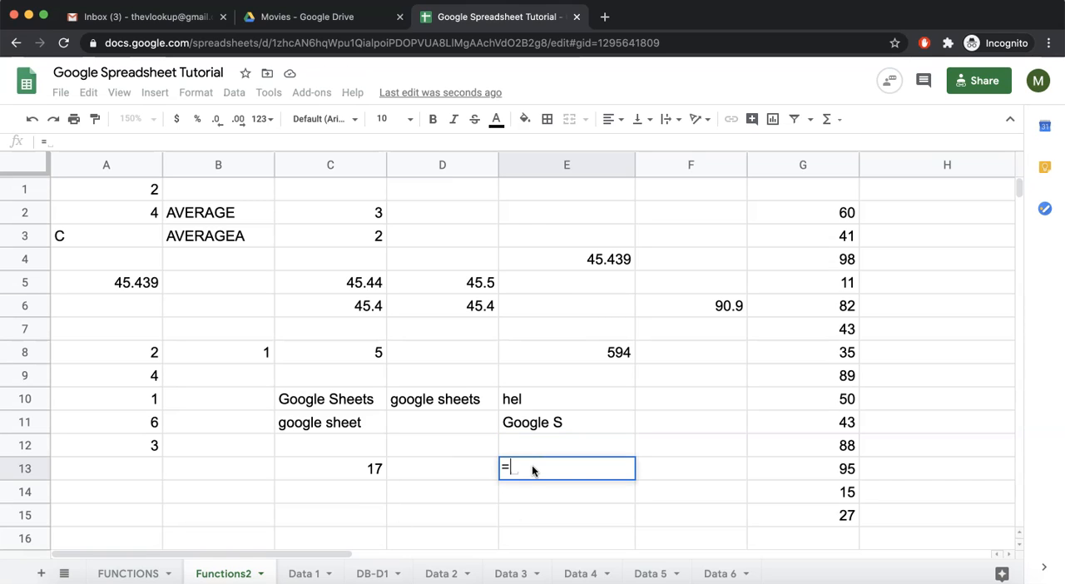
text(right()
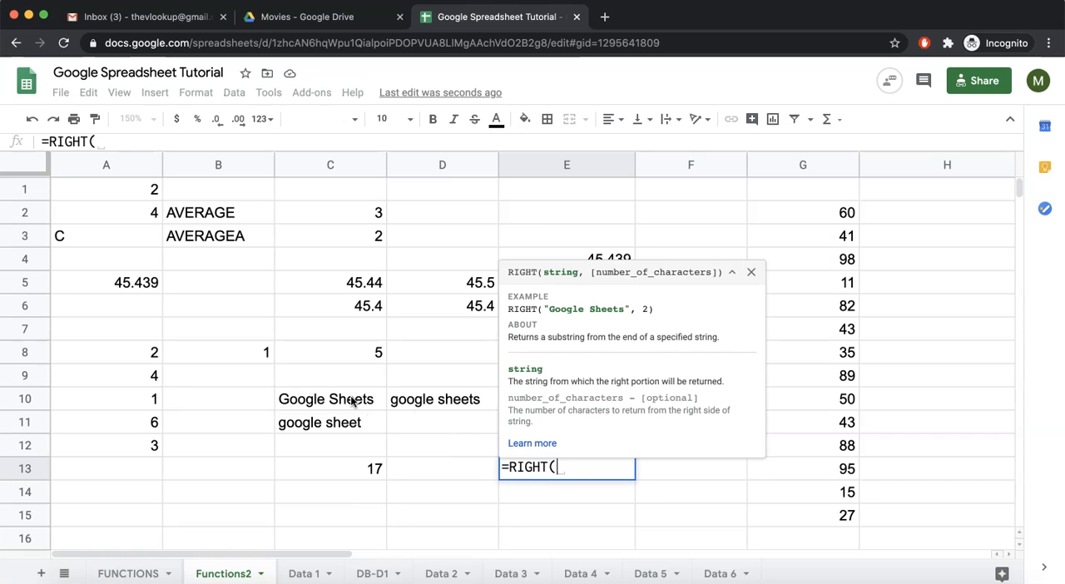
click(352, 400)
text(,4)
key(Return)
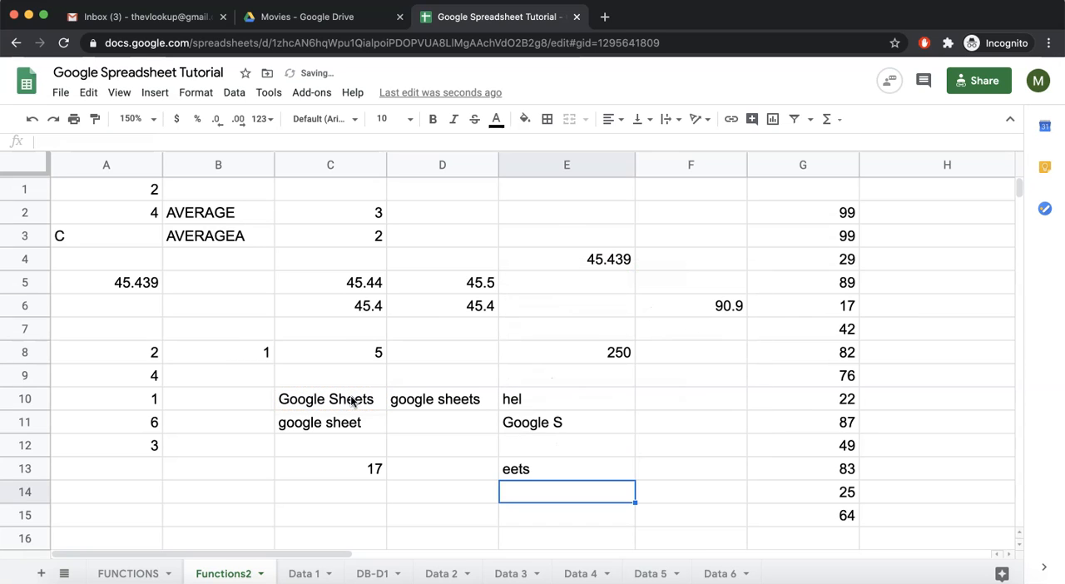
click(364, 399)
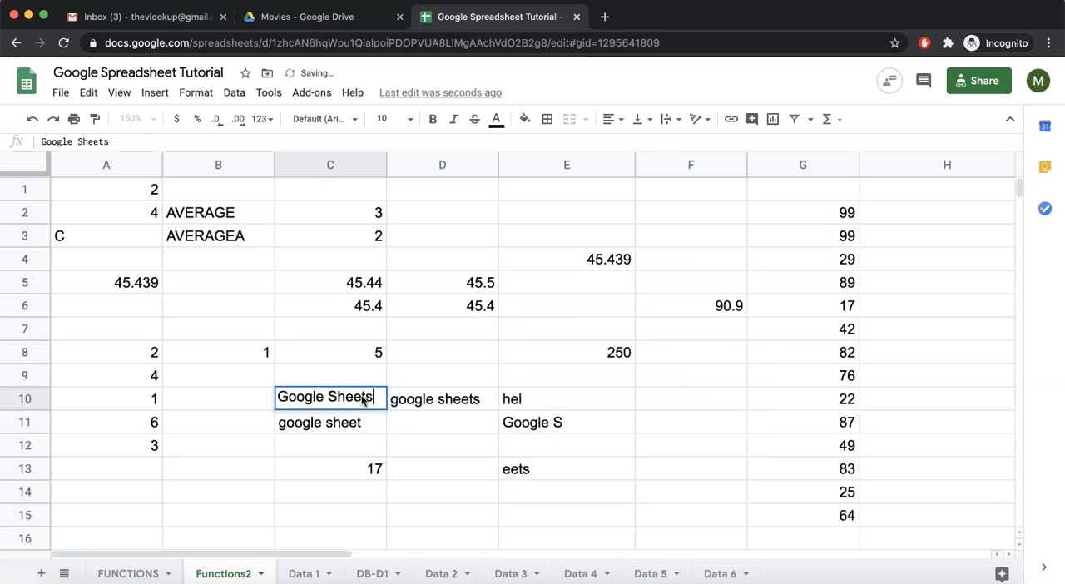
drag(348, 397, 378, 397)
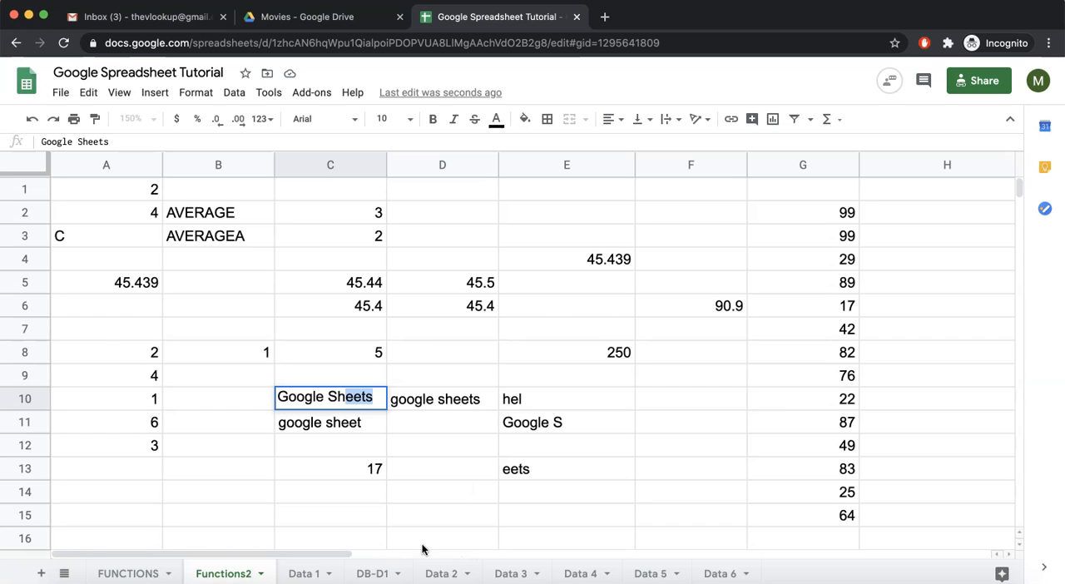
Add the header "Last 4 digit" in cell K1 of the Data 2 sheet
click(449, 573)
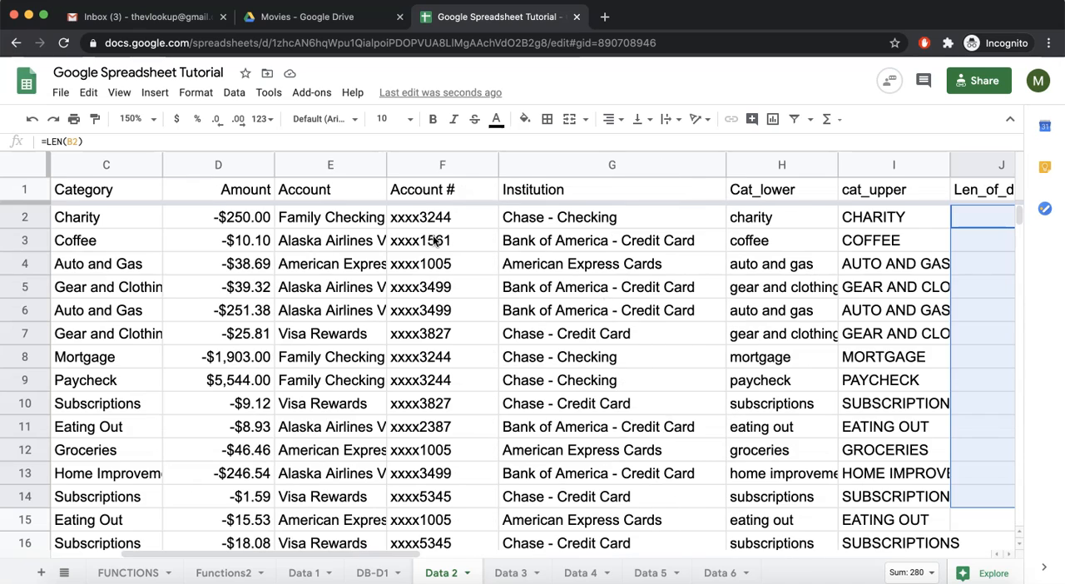
click(410, 191)
click(415, 220)
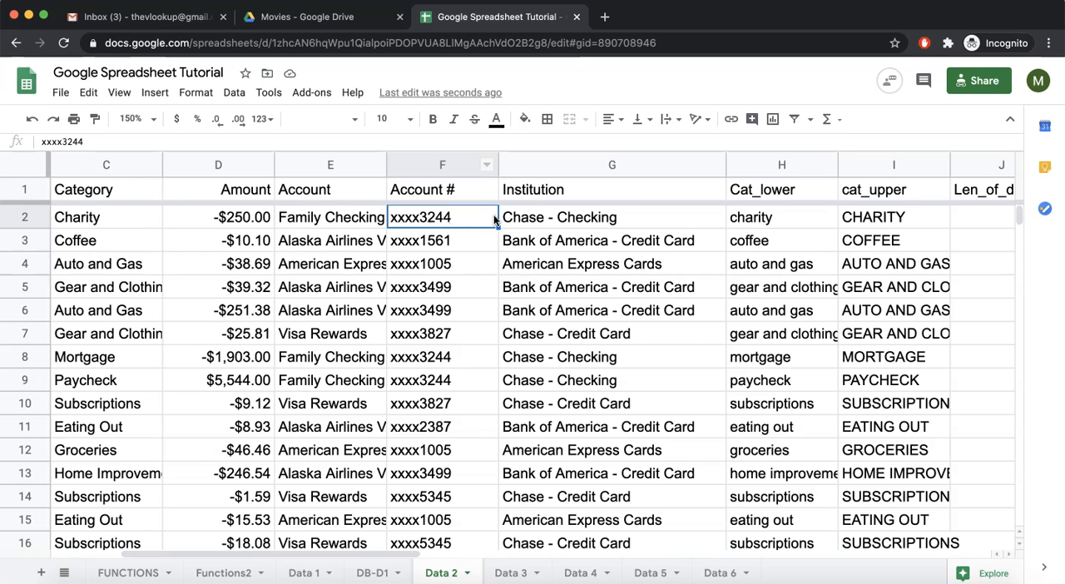
scroll(526, 241, right, 3)
scroll(527, 240, right, 2)
scroll(527, 239, left, 2)
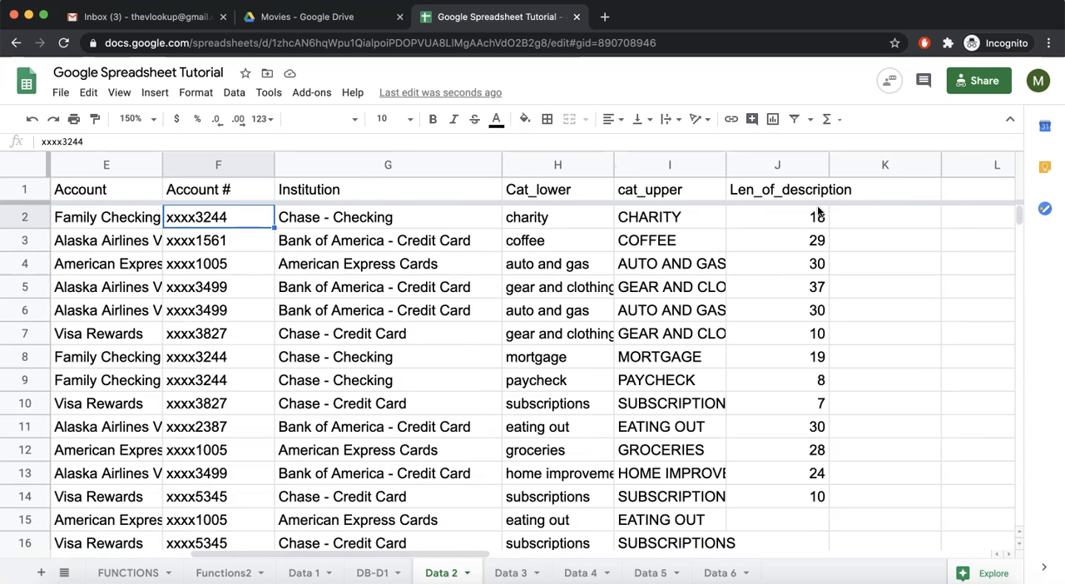
click(870, 197)
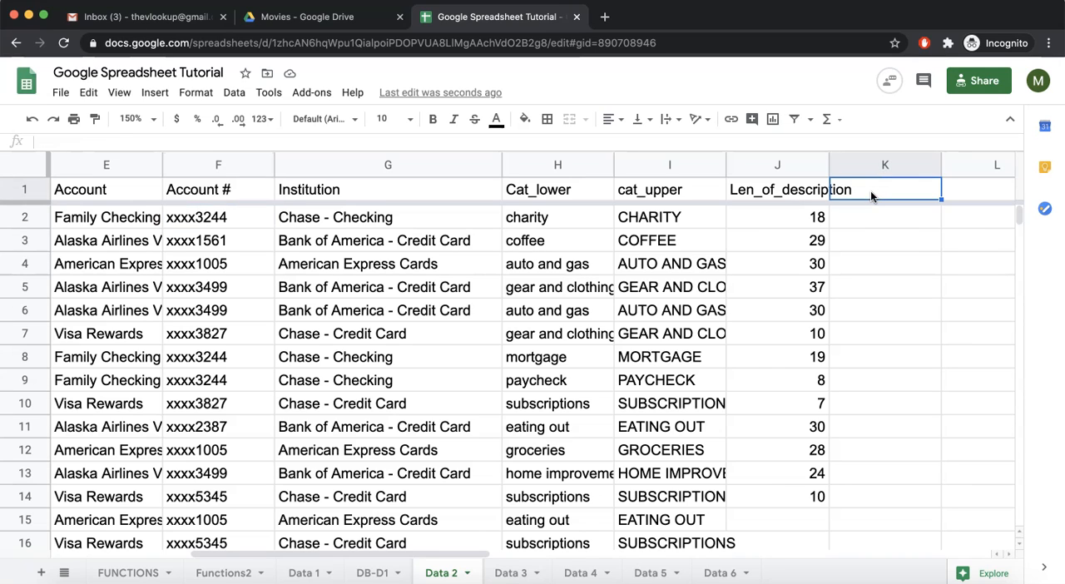
text(Last 4 digit)
key(Return)
Enter =RIGHT(F2,4) in cell K2 to extract the account number's ending, and fill it down through K12
text(=rig)
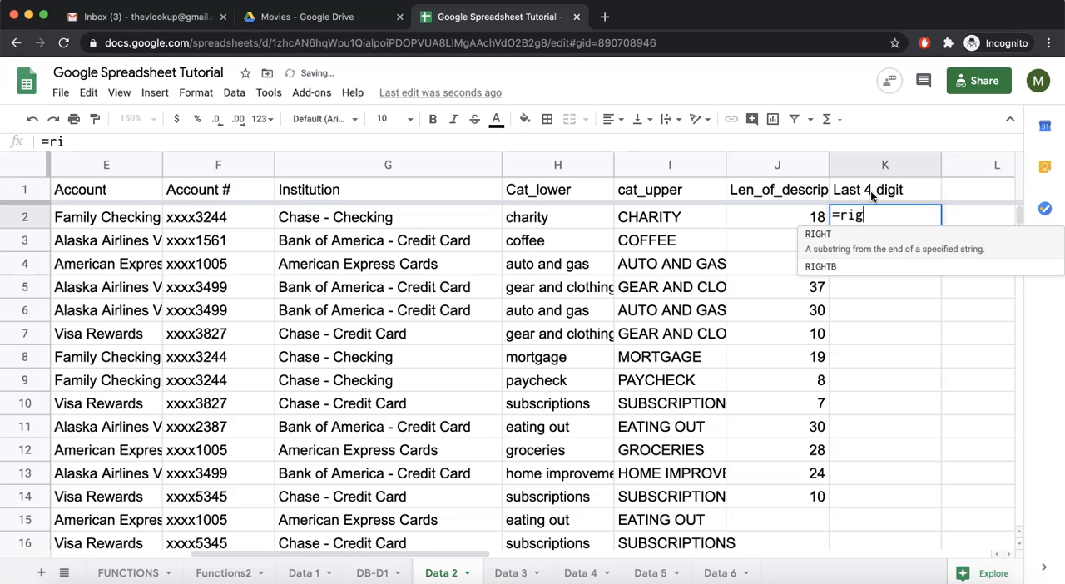
key(Tab)
click(215, 219)
text(,4))
key(Return)
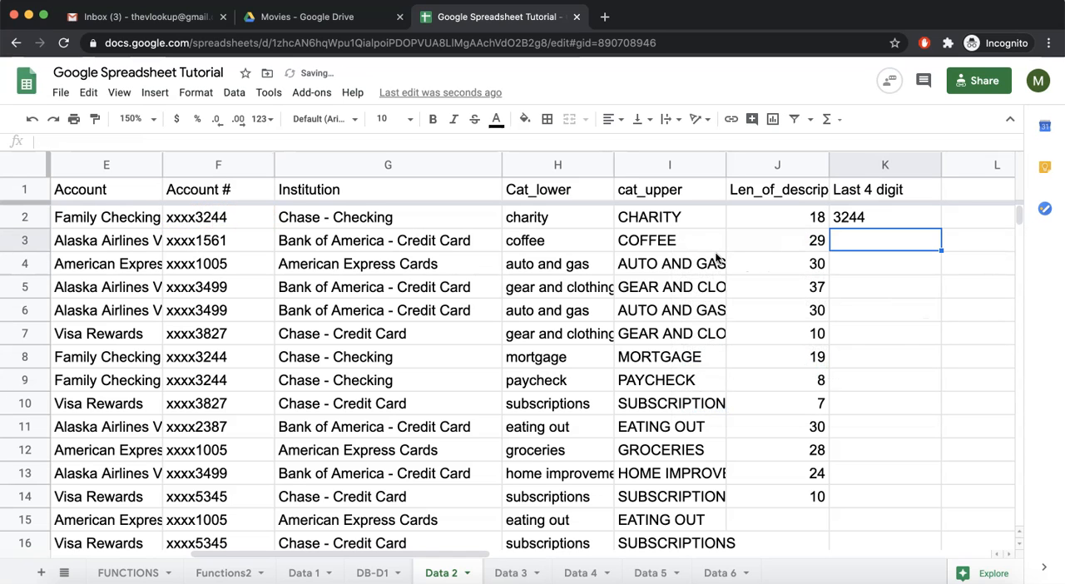
click(925, 209)
drag(939, 225, 930, 450)
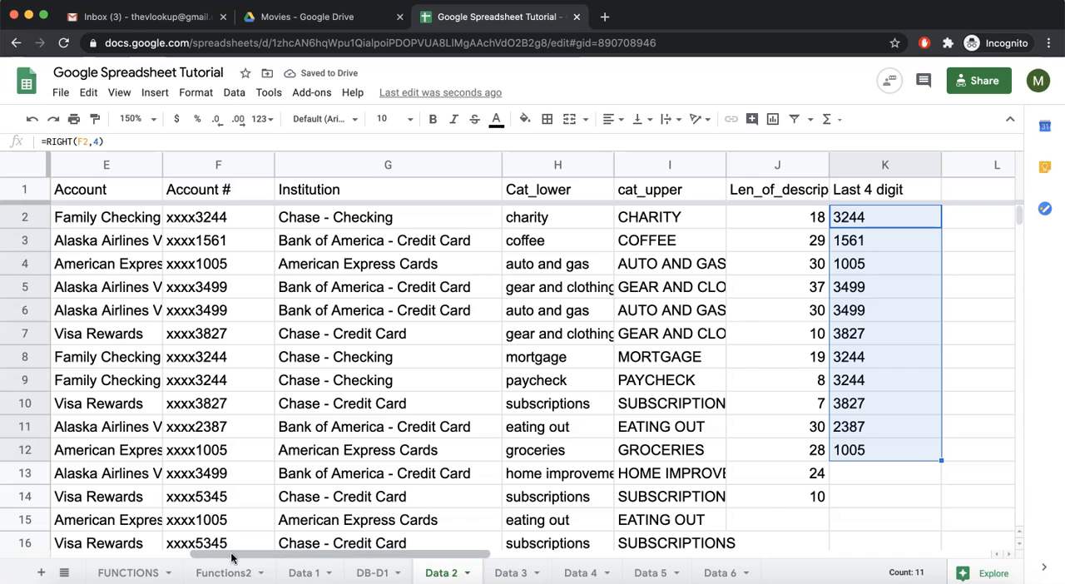
Mark LEFT and RIGHT as done in the text section of the FUNCTIONS sheet
click(146, 572)
click(586, 303)
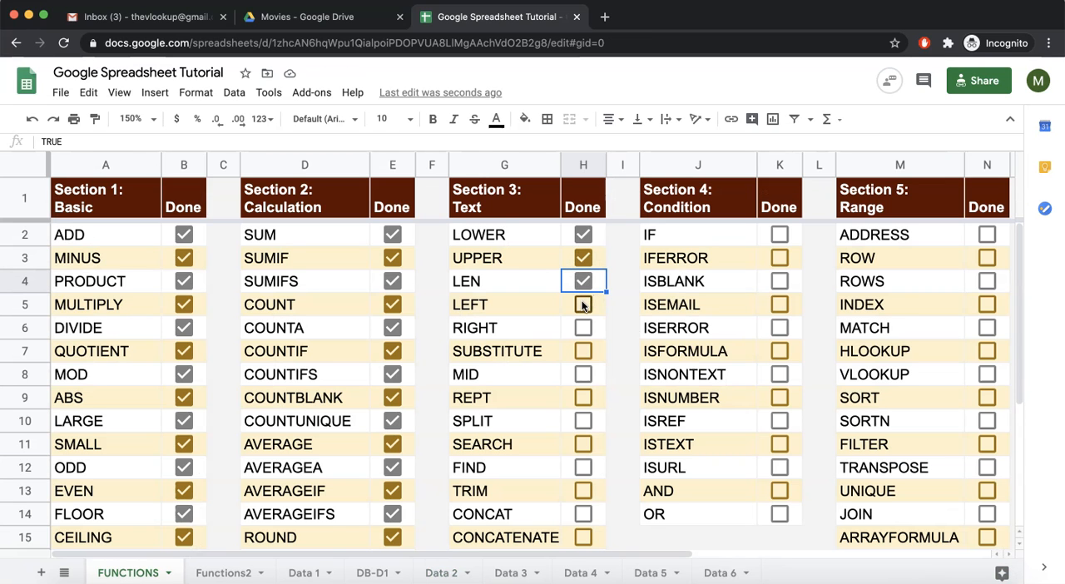
click(583, 327)
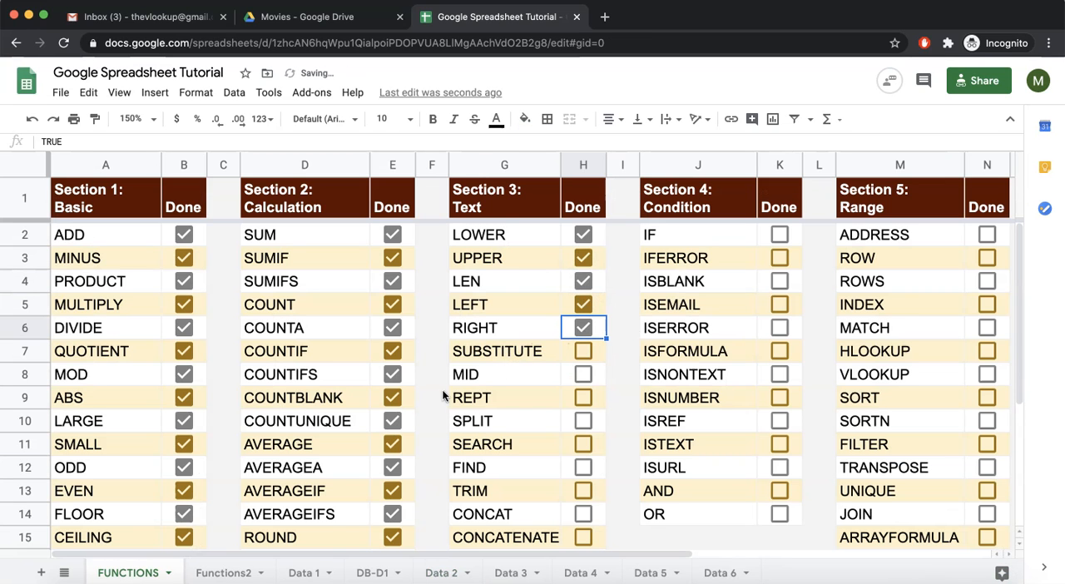
Begin a SUBSTITUTE formula in cell F10 of the Functions2 sheet to examine its arguments and occurrence_number description, and discard the entry
click(224, 574)
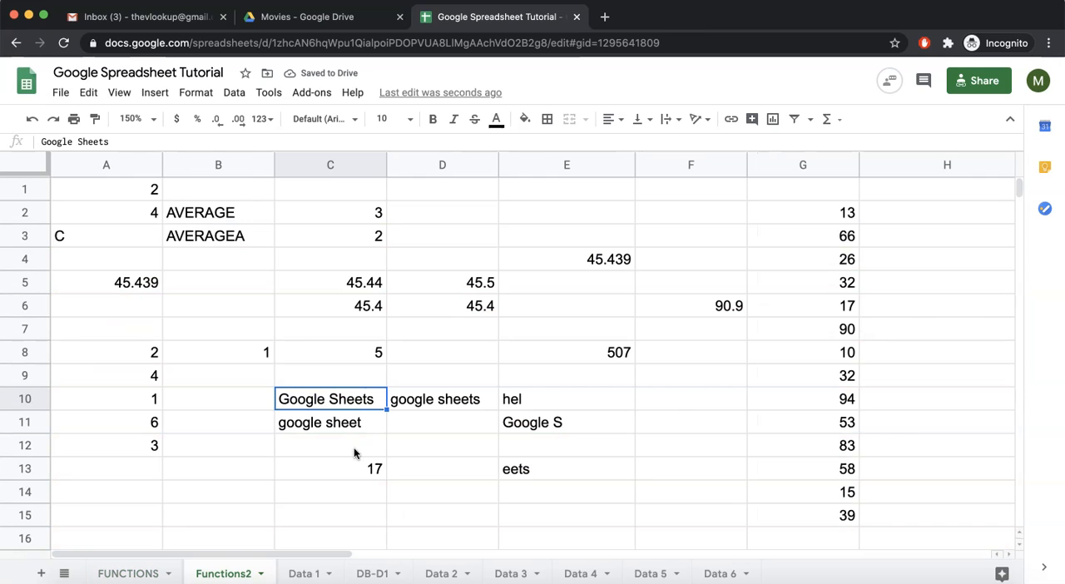
click(672, 391)
text(=subs)
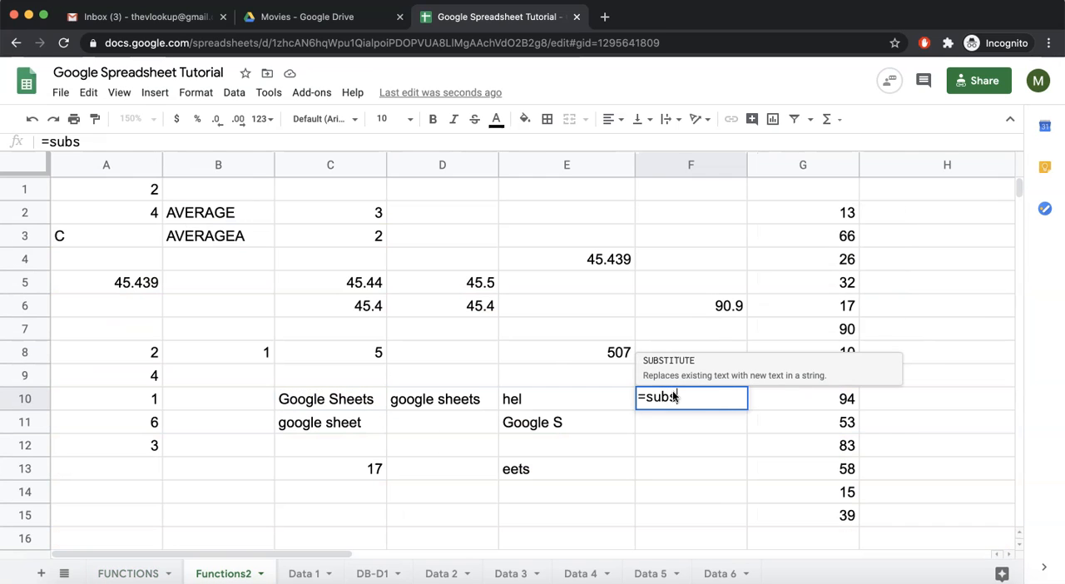
key(Tab)
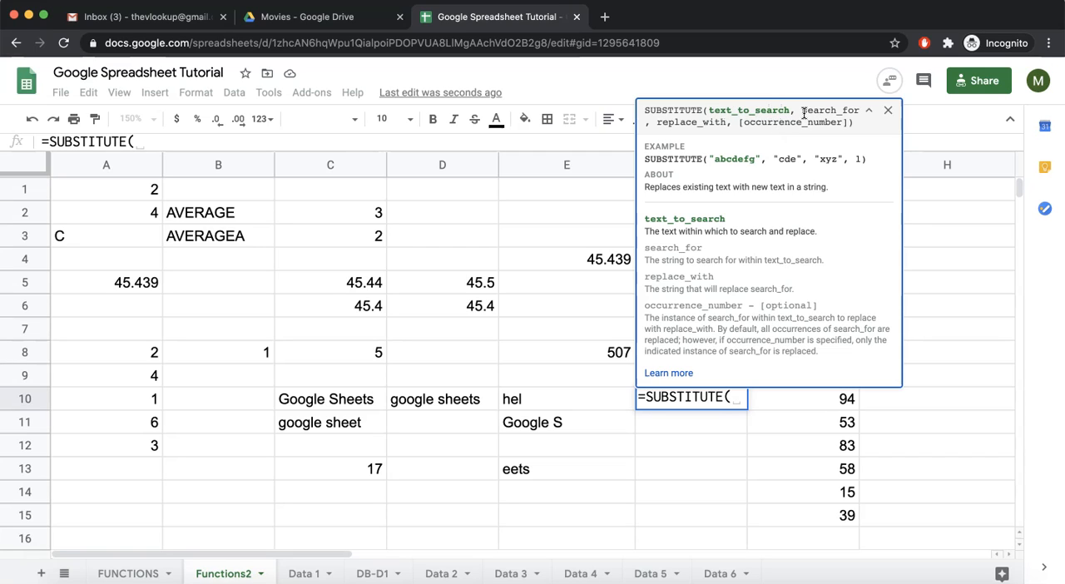
drag(802, 111, 856, 105)
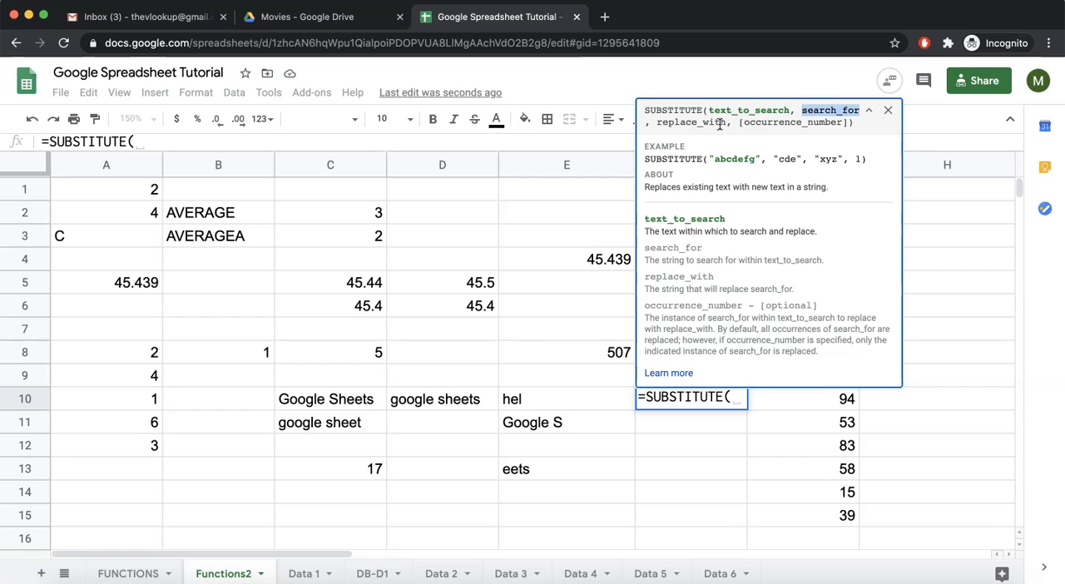
drag(659, 123, 852, 122)
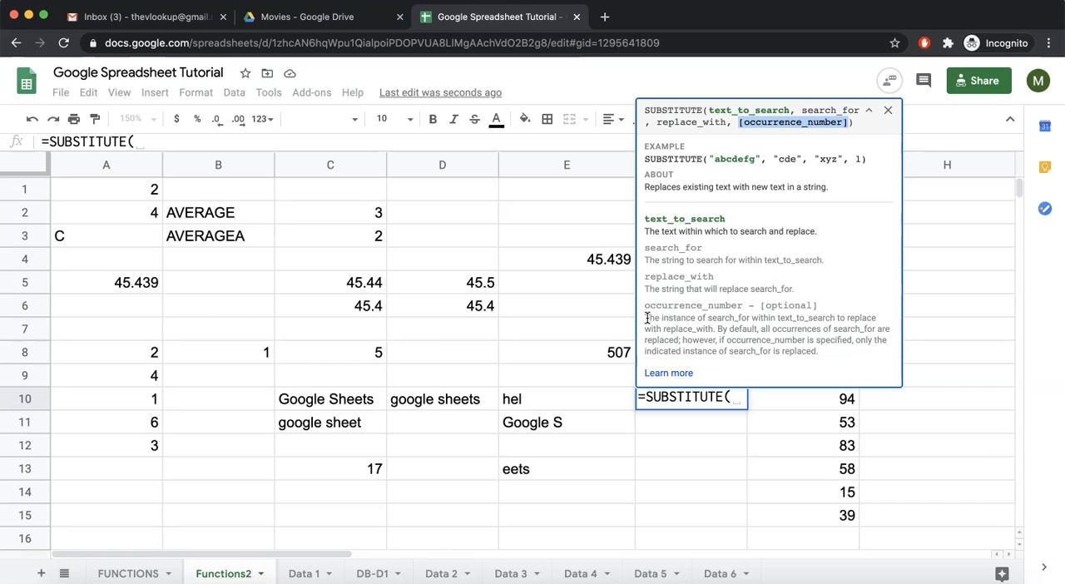
drag(645, 317, 712, 328)
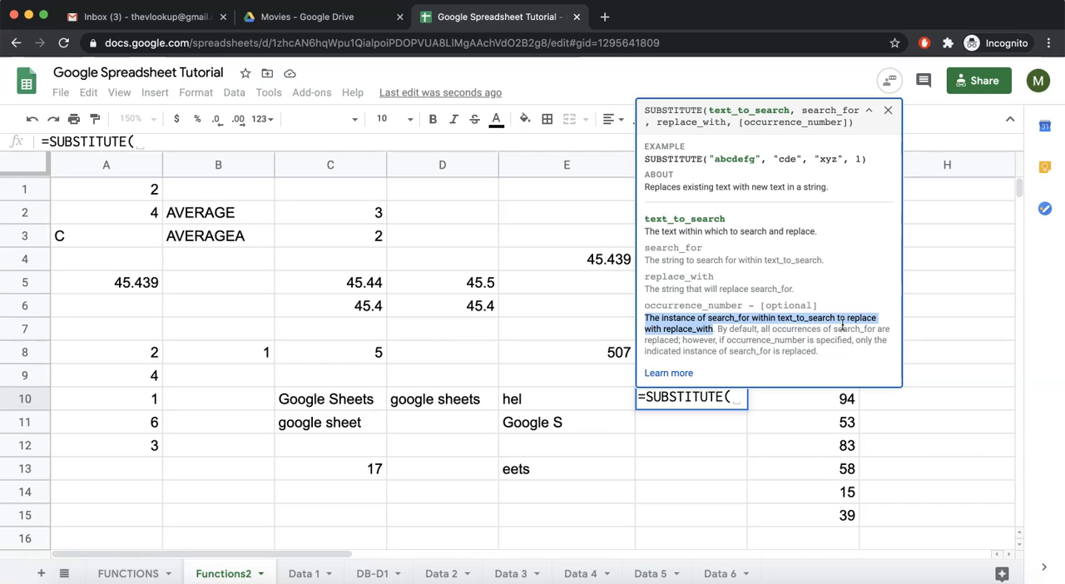
click(774, 340)
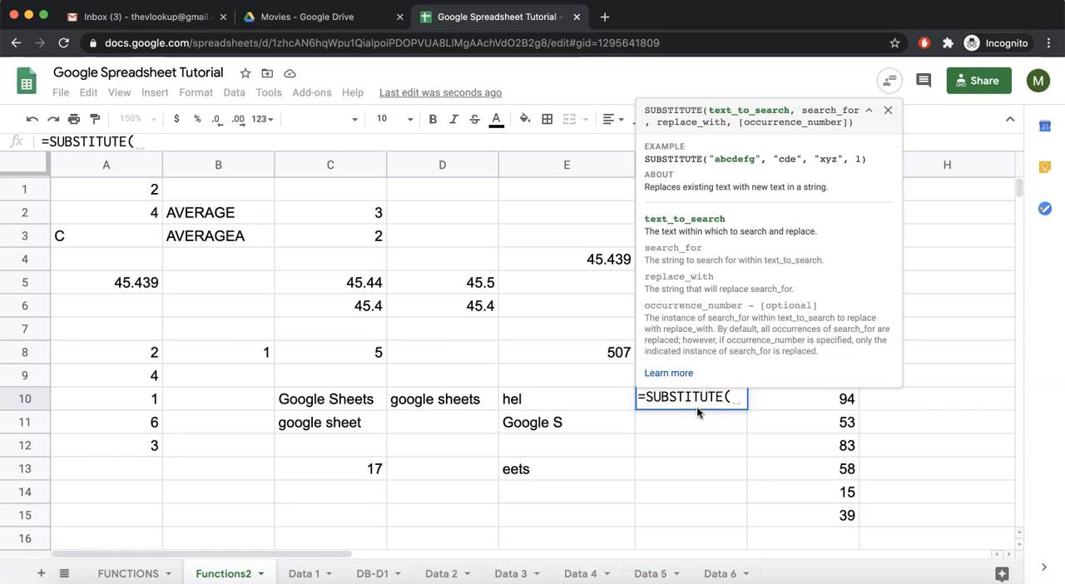
click(680, 444)
key(Escape)
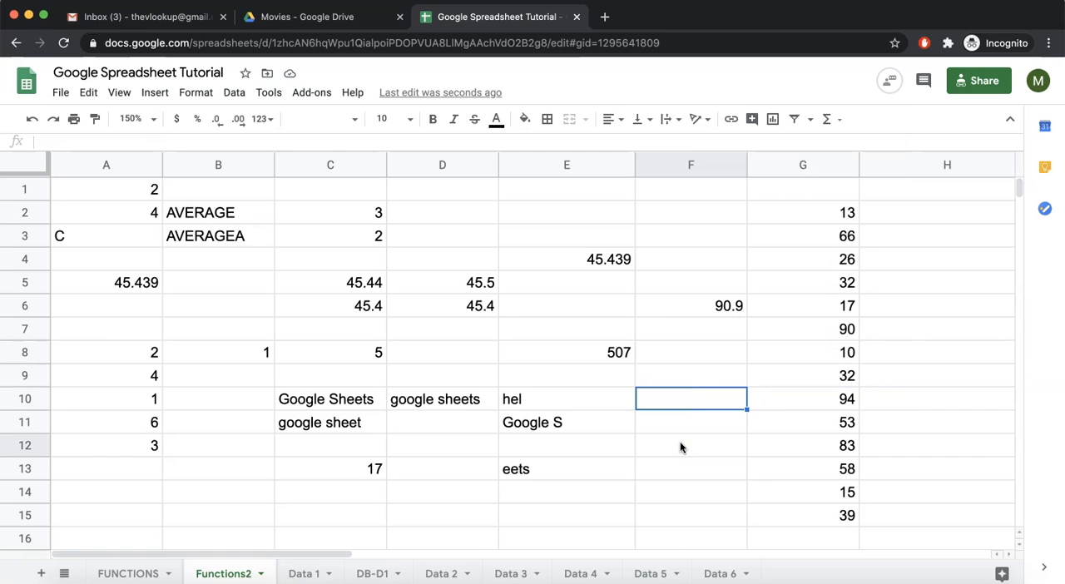
Clear the contents of rows 1 to 15 across columns A to H on the Functions2 sheet
click(668, 377)
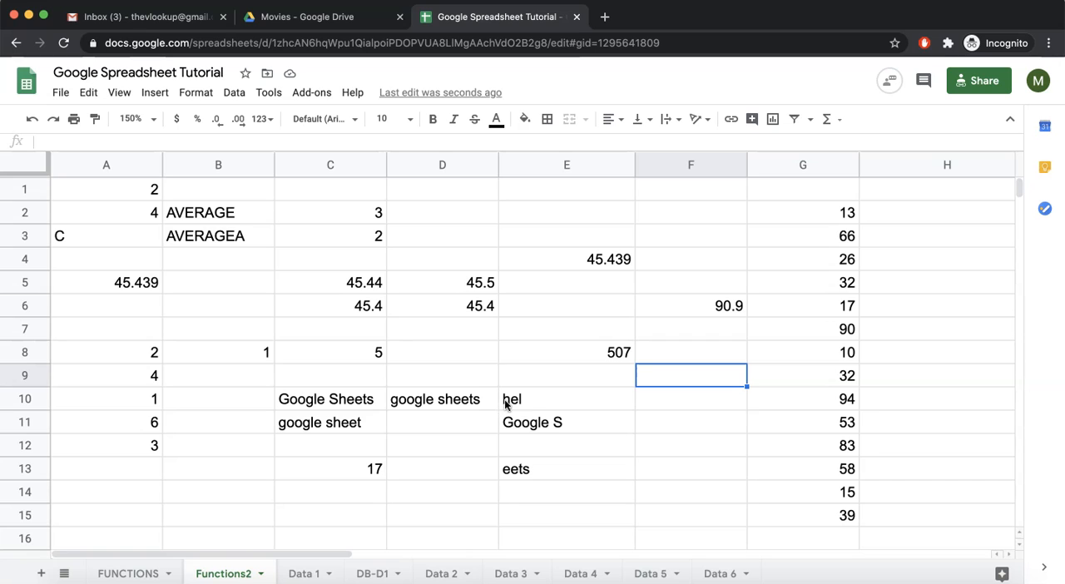
drag(101, 192, 940, 526)
key(Delete)
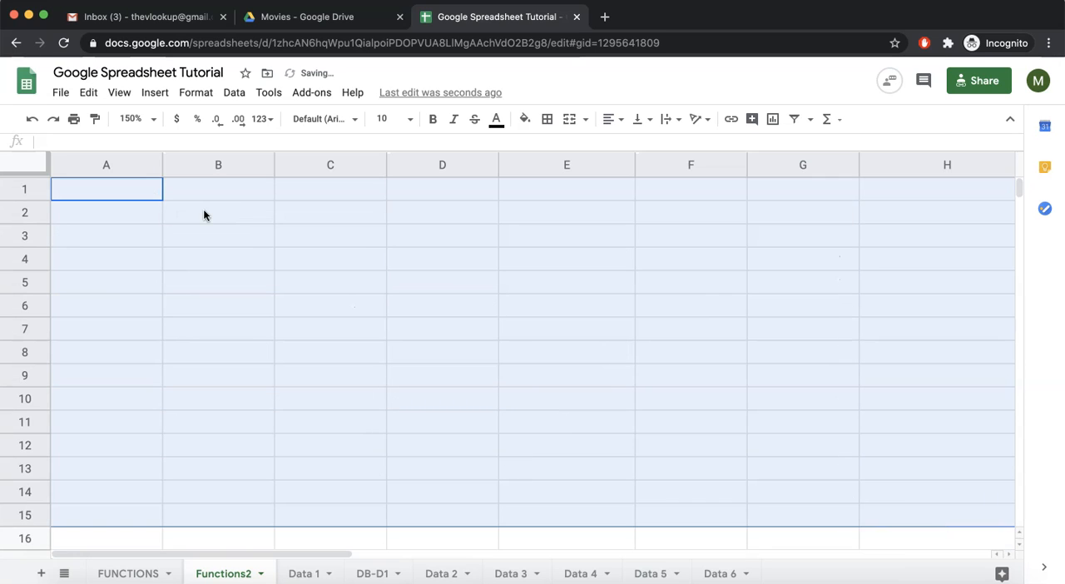
Enter the sample sentence "Jupiter is a great plannet, jupiter is also big" in cell B2 of the Functions2 sheet
click(203, 215)
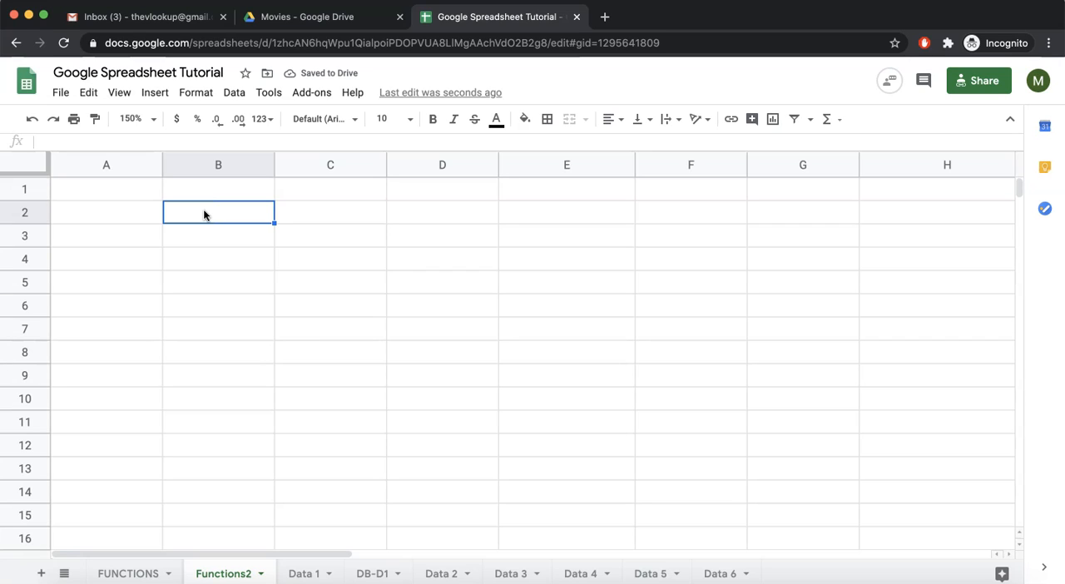
text(Jupiter)
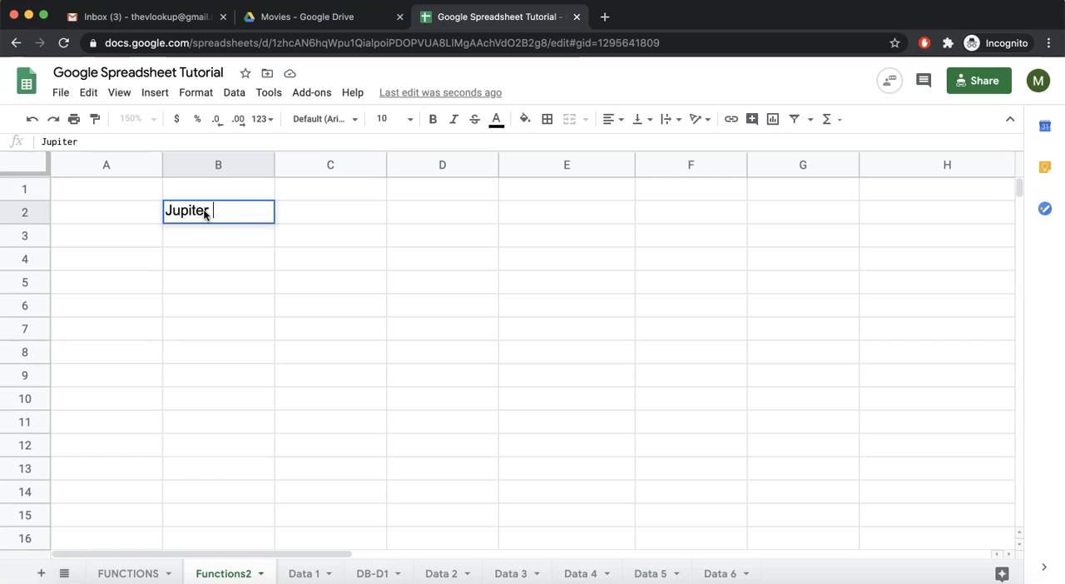
text( is a great plannet, jupiter is also big)
key(Return)
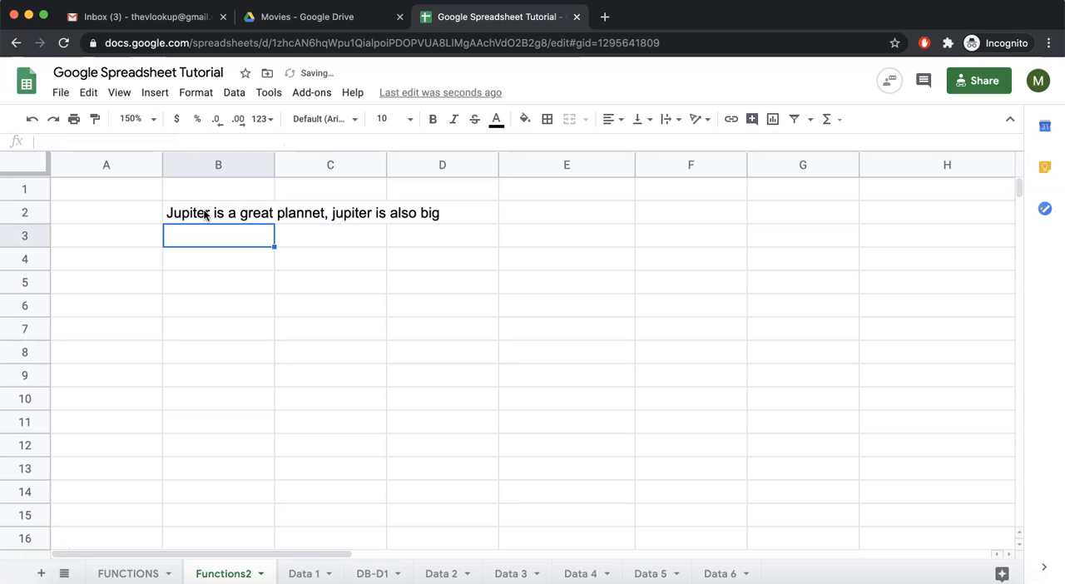
Enter =SUBSTITUTE(B2,"Jupiter","earth") in cell B4 to replace the planet name in the sample sentence
key(Down)
text(=subst)
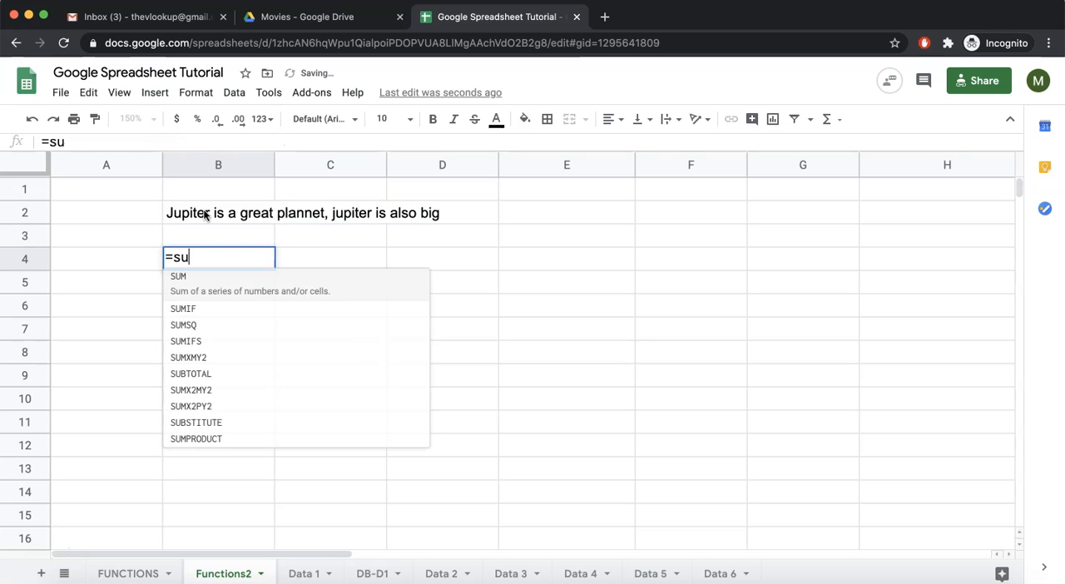
key(Tab)
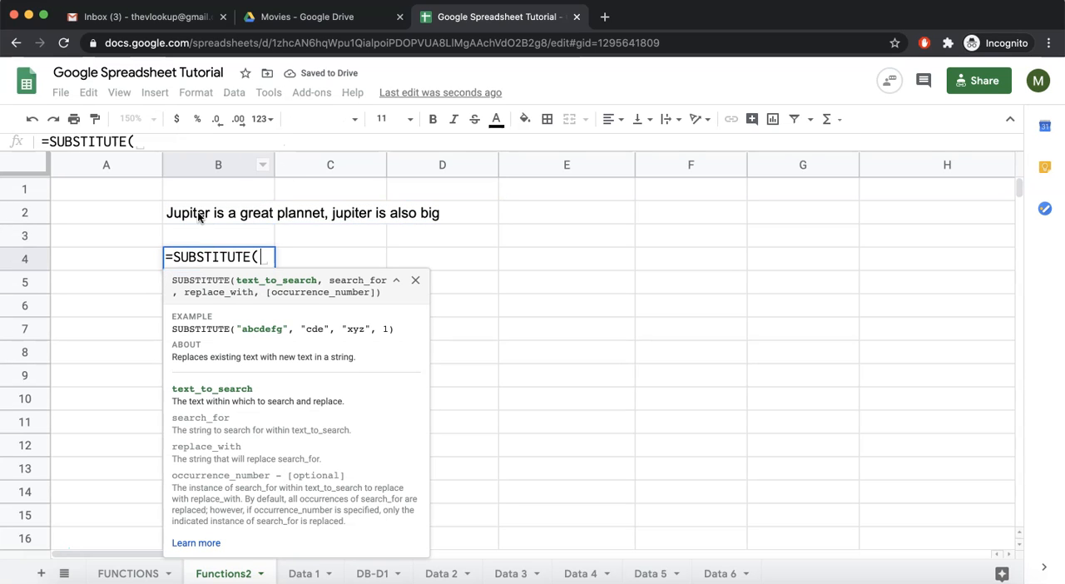
click(198, 215)
text(,)
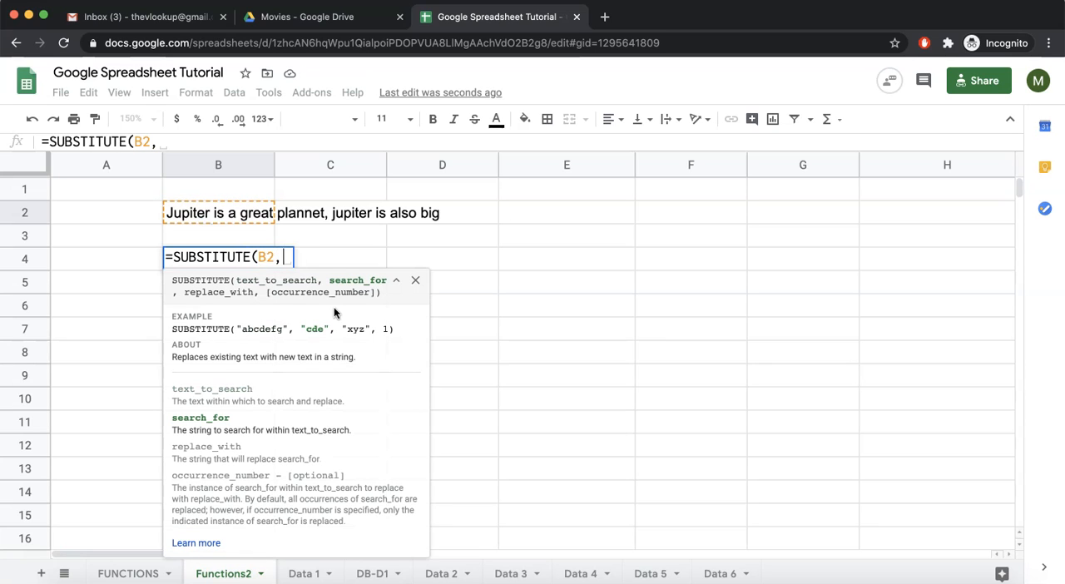
text("Jupiter",)
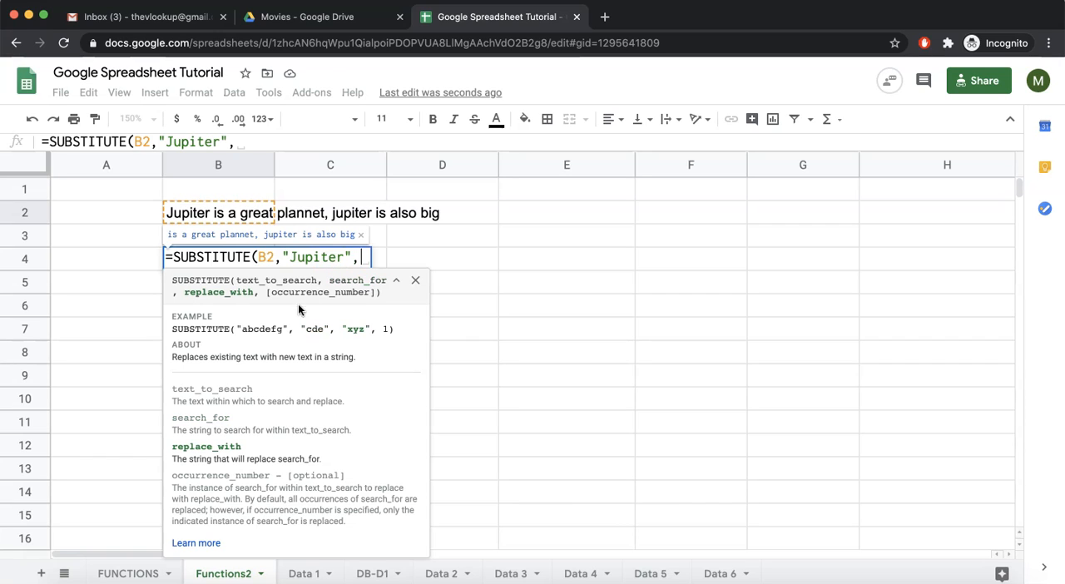
text("earth"))
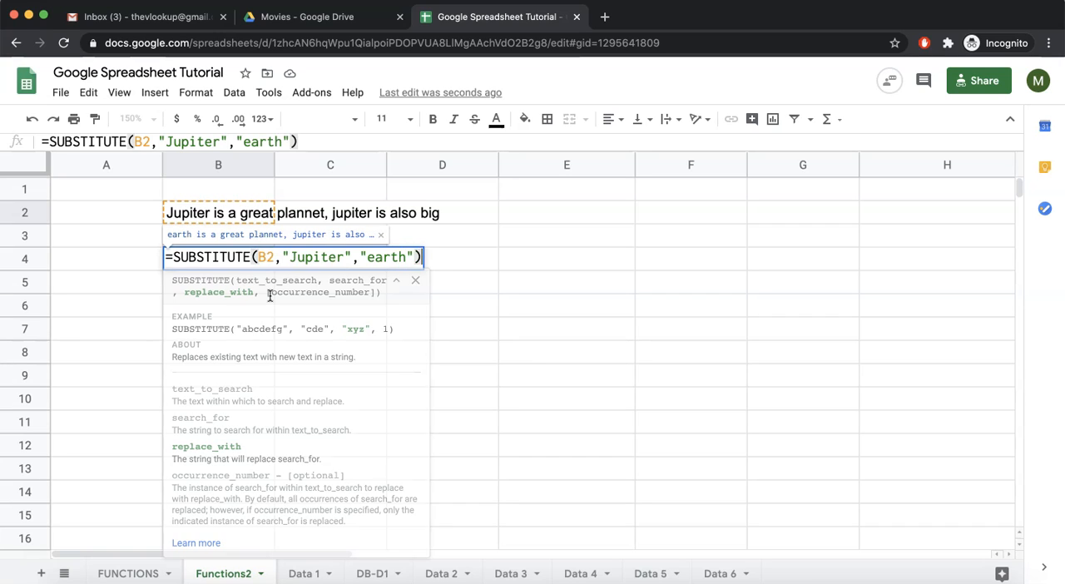
key(Return)
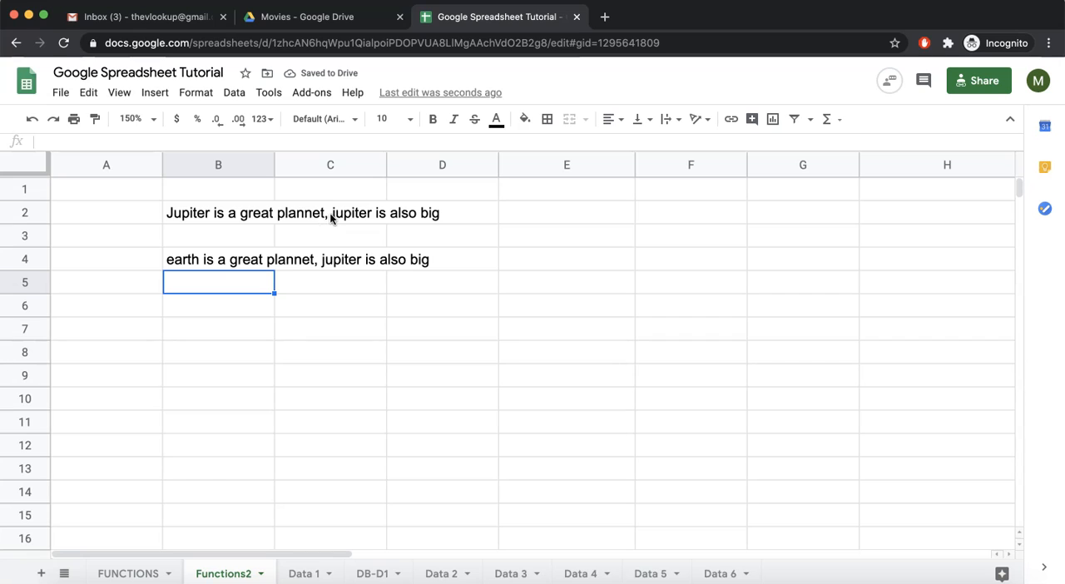
Capitalize the second "jupiter" in the B2 sentence as "Jupiter"
double_click(180, 213)
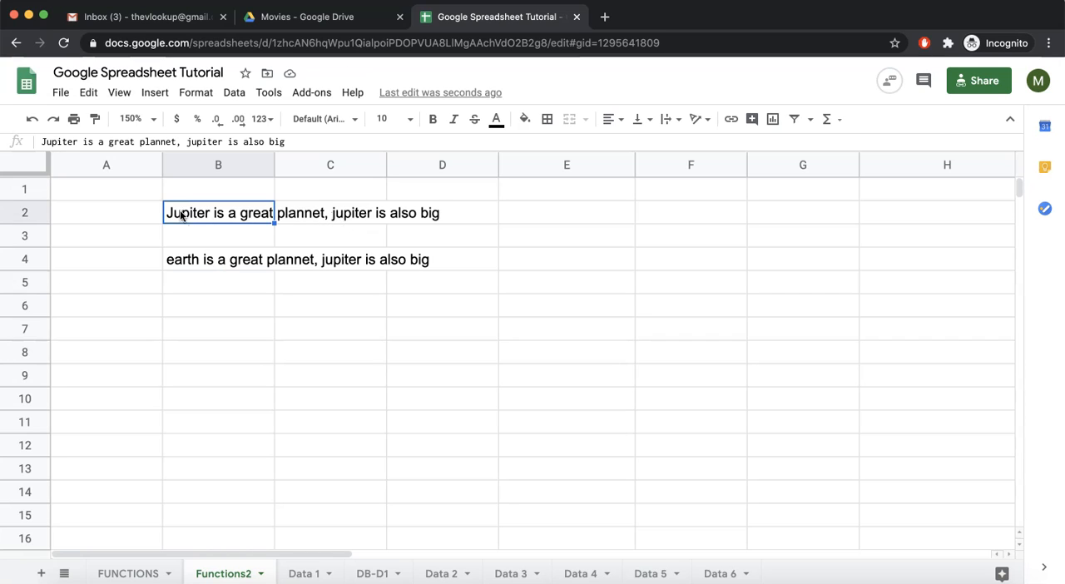
double_click(338, 209)
text(Jupiter)
key(Return)
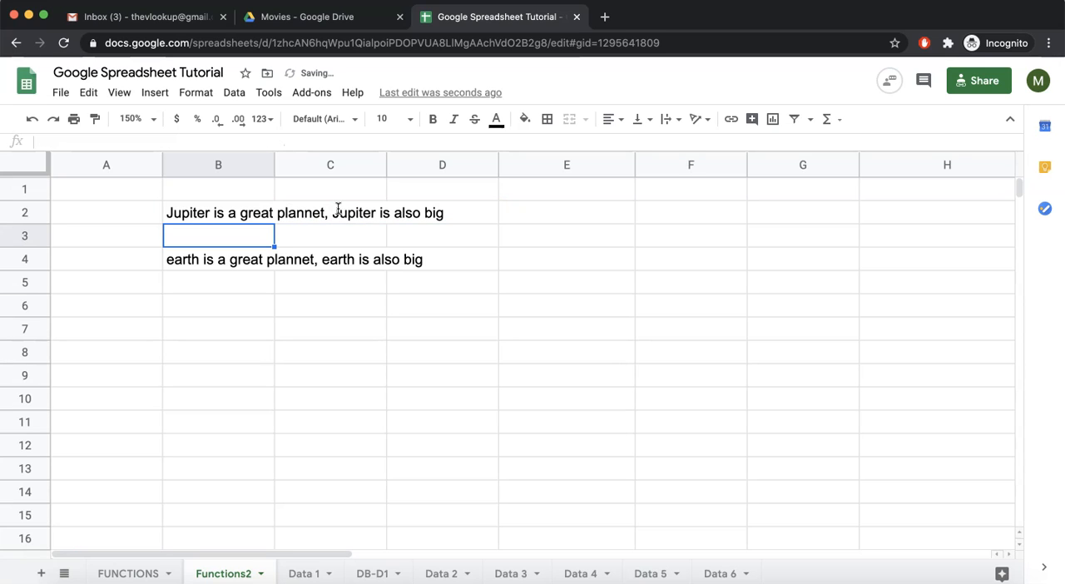
Examine the search_for argument of the SUBSTITUTE formula in B4 and the occurrence number in its help example, leaving the formula as it is
double_click(191, 257)
drag(290, 258, 348, 258)
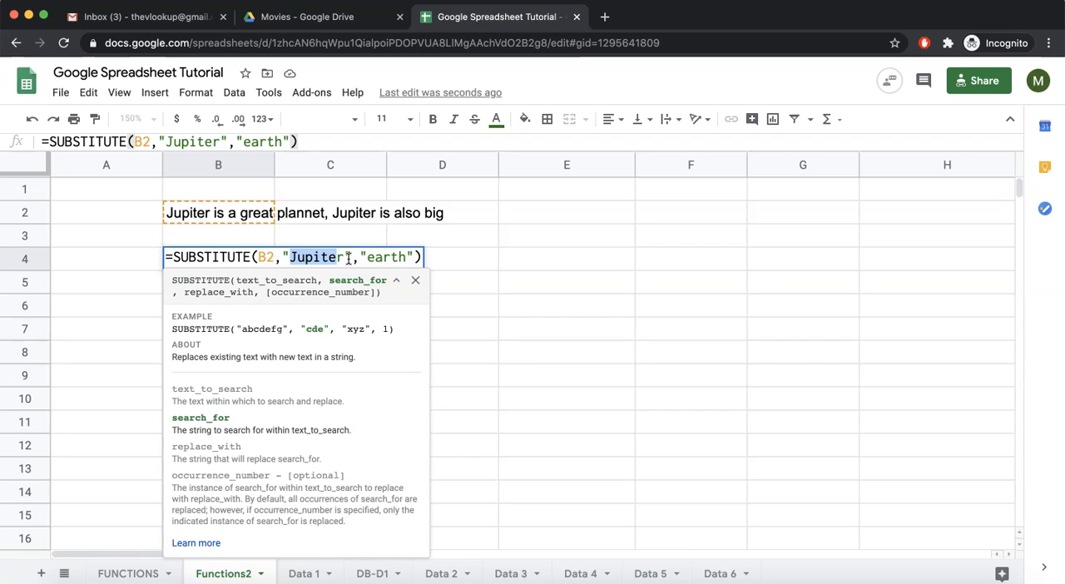
drag(346, 258, 295, 258)
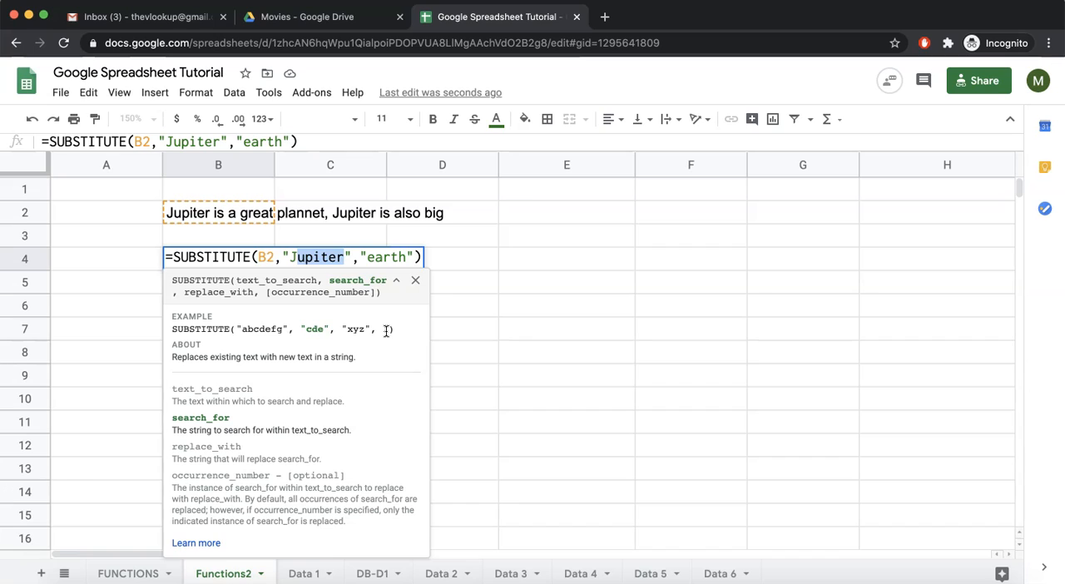
drag(388, 330, 380, 330)
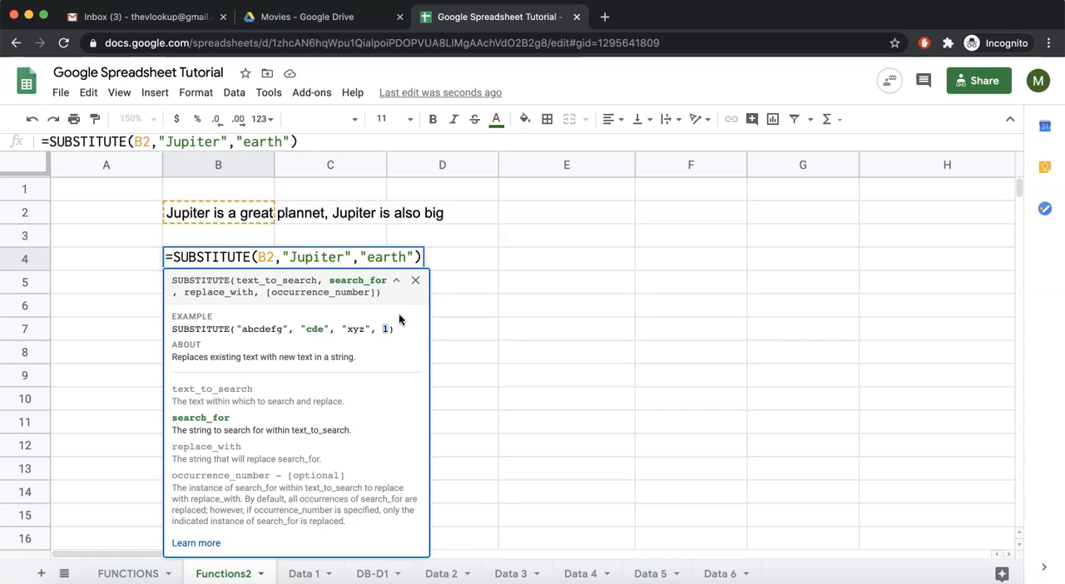
click(335, 356)
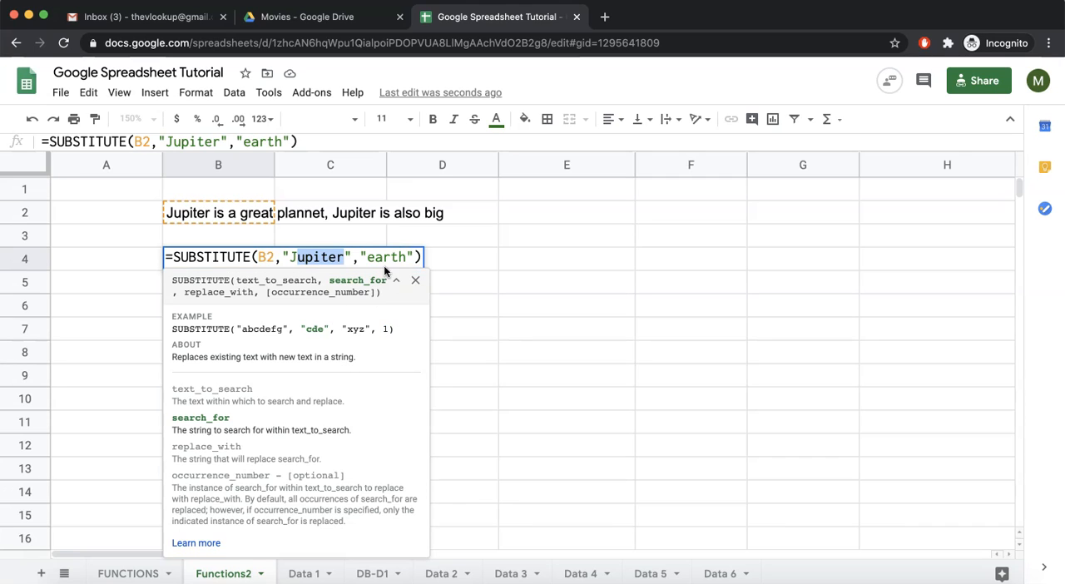
key(Return)
click(208, 259)
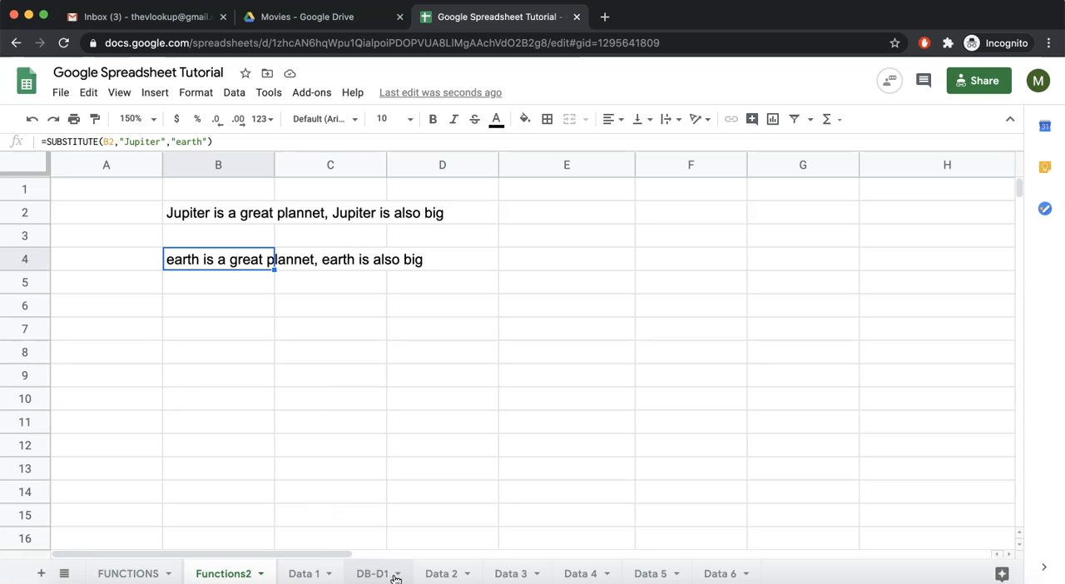
On the Data 2 sheet, enter a sample account number masked with four dashes in L2 and the header "modifie Account" in L1
click(442, 573)
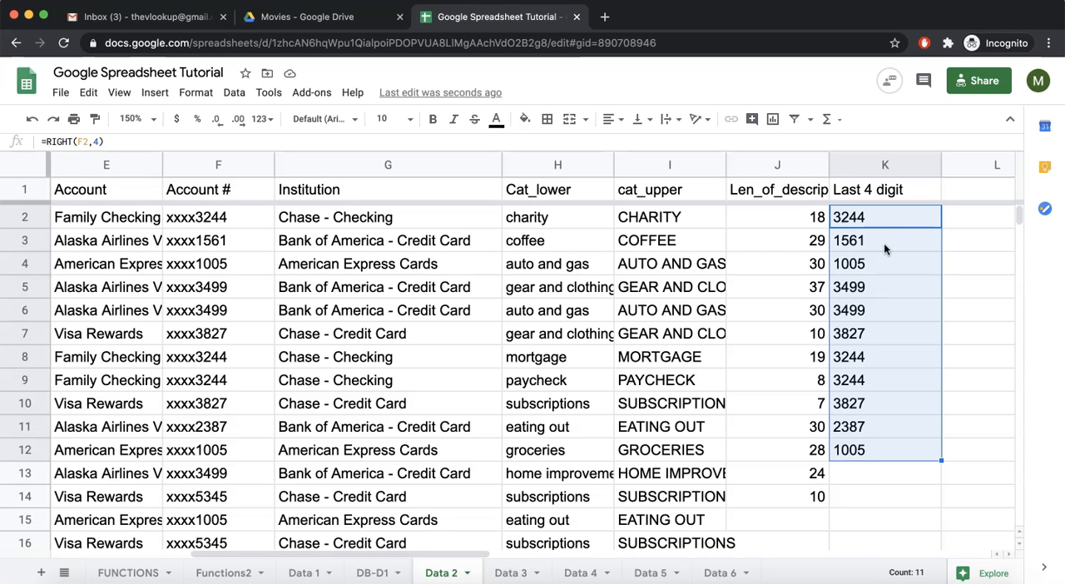
click(955, 216)
text(---)
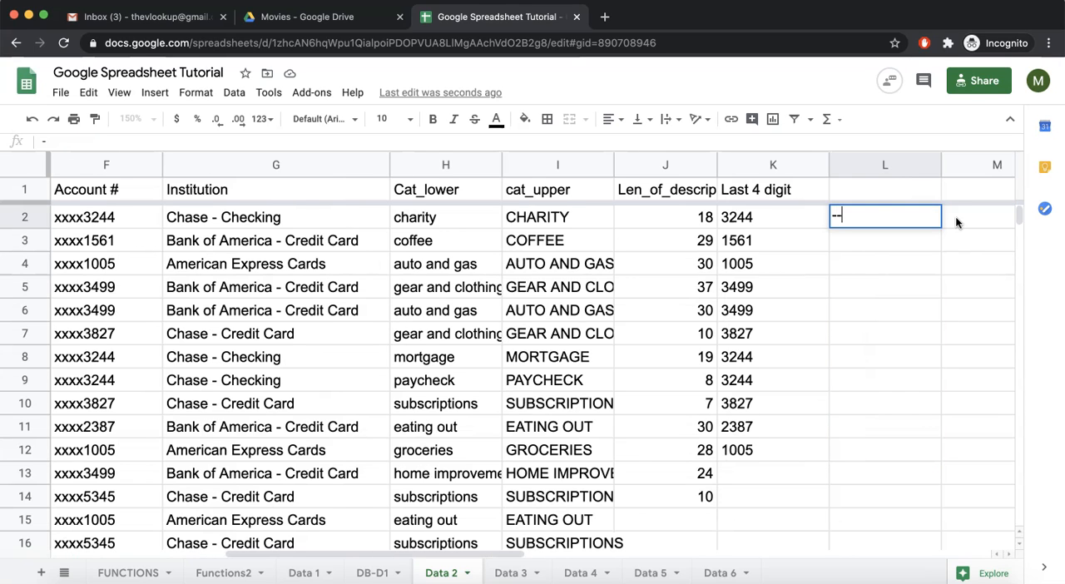
text(-3244)
key(Return)
click(885, 193)
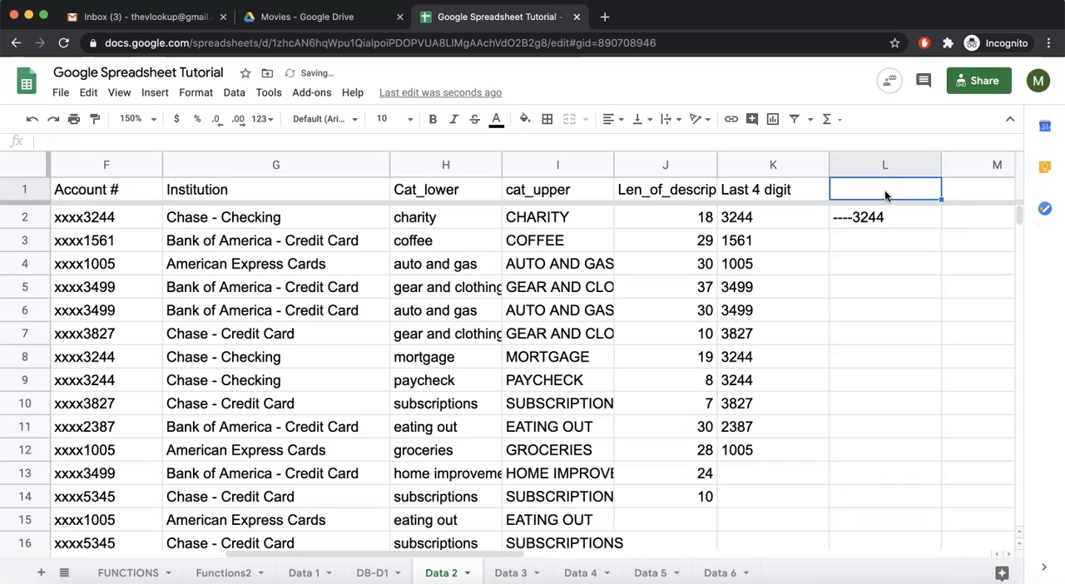
text(modifi)
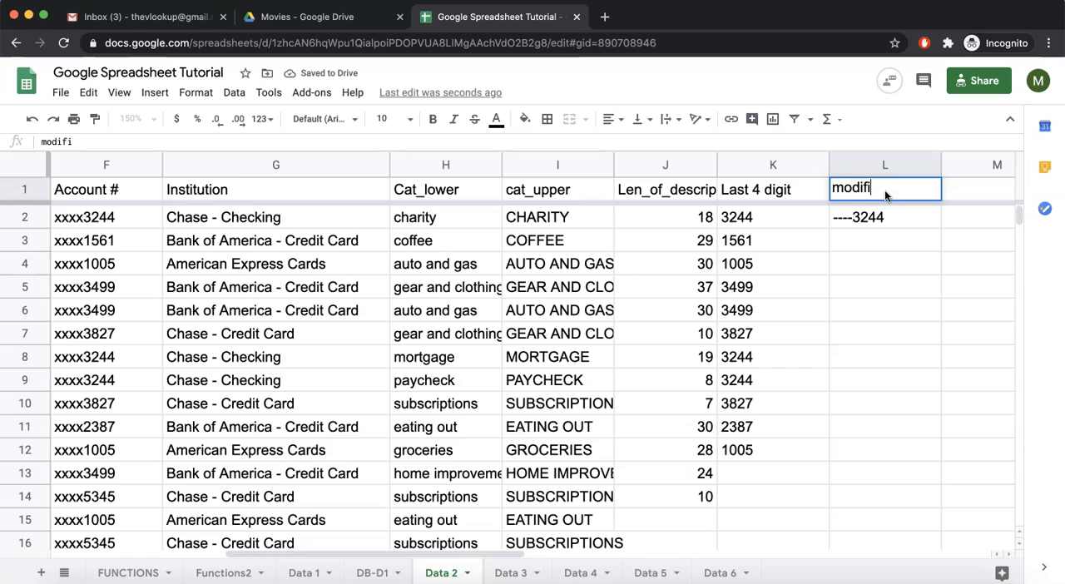
text(e Account)
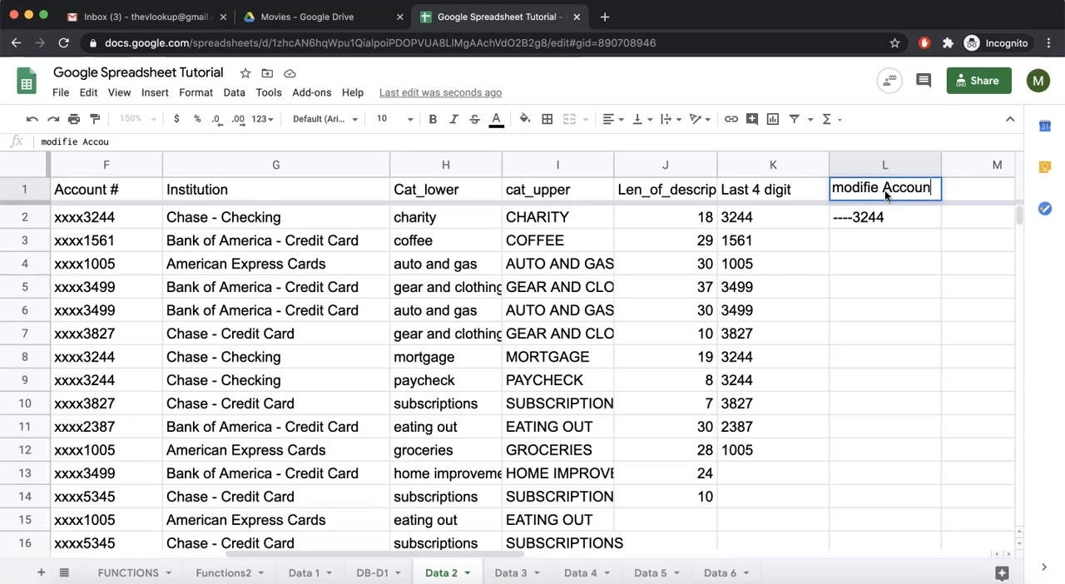
key(Return)
Enter =SUBSTITUTE(F2,"xxxx","----") in cell L2 to replace the x mask of the account number with dashes
text(=subs)
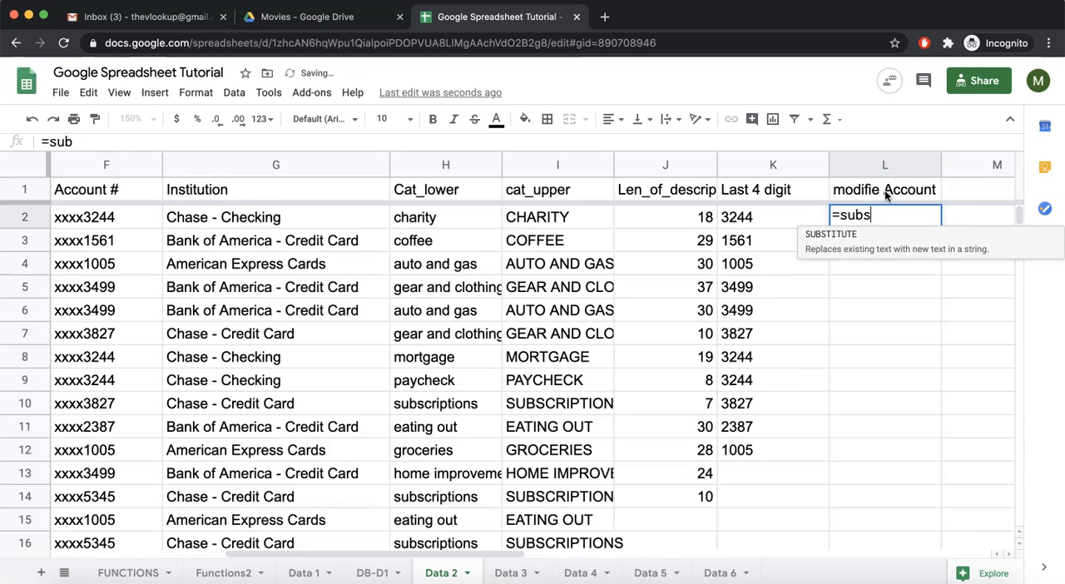
key(Tab)
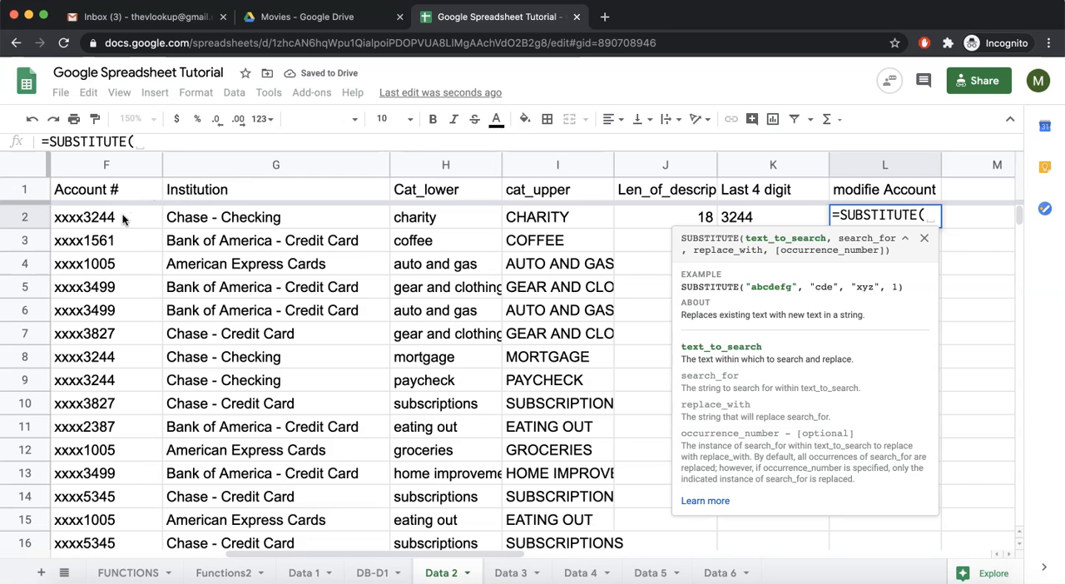
click(122, 219)
text(,)
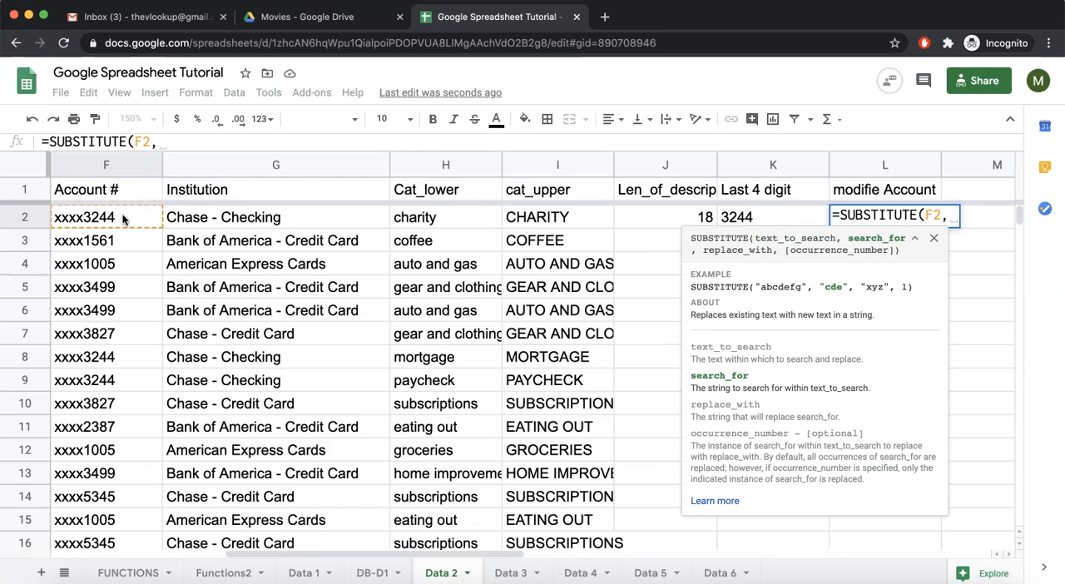
text("x)
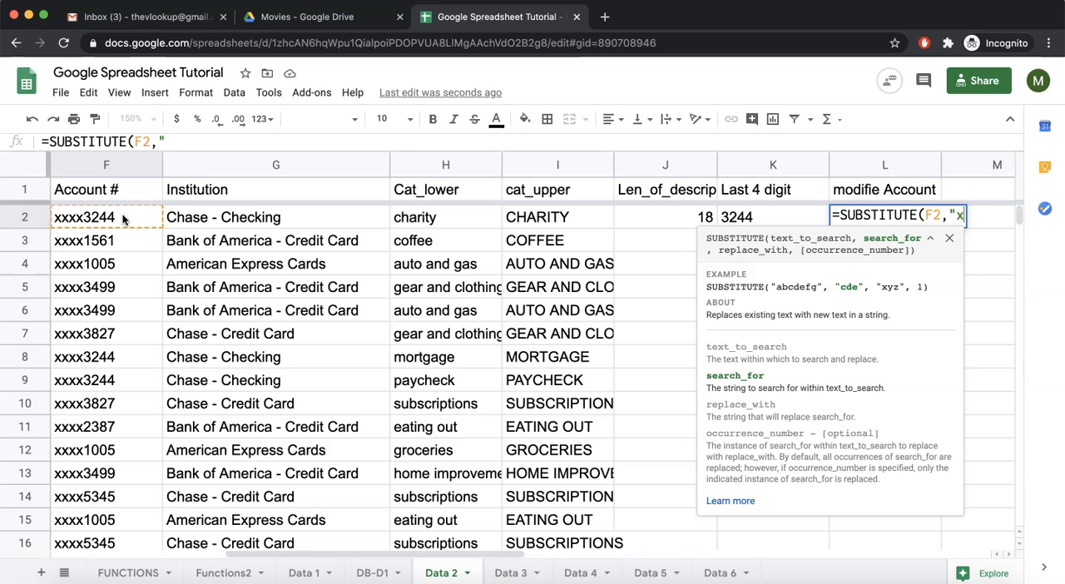
text(xxx",)
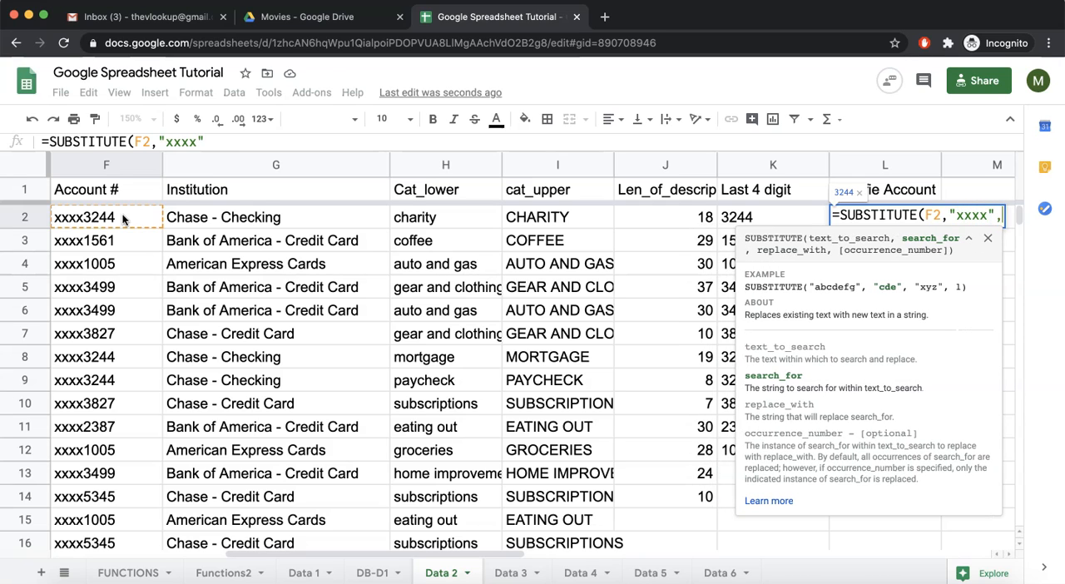
text("--)
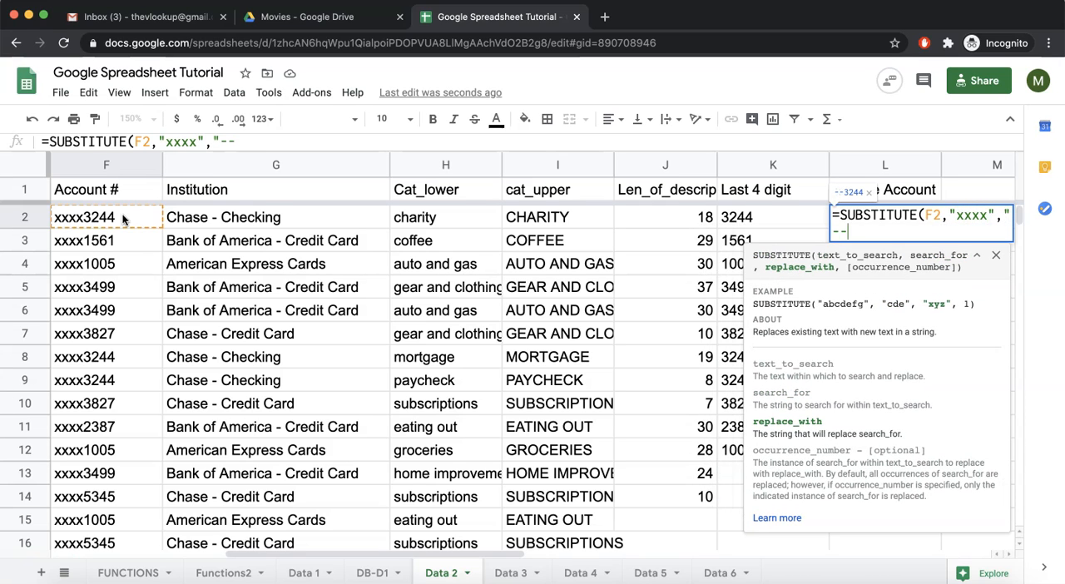
text(--"))
key(Return)
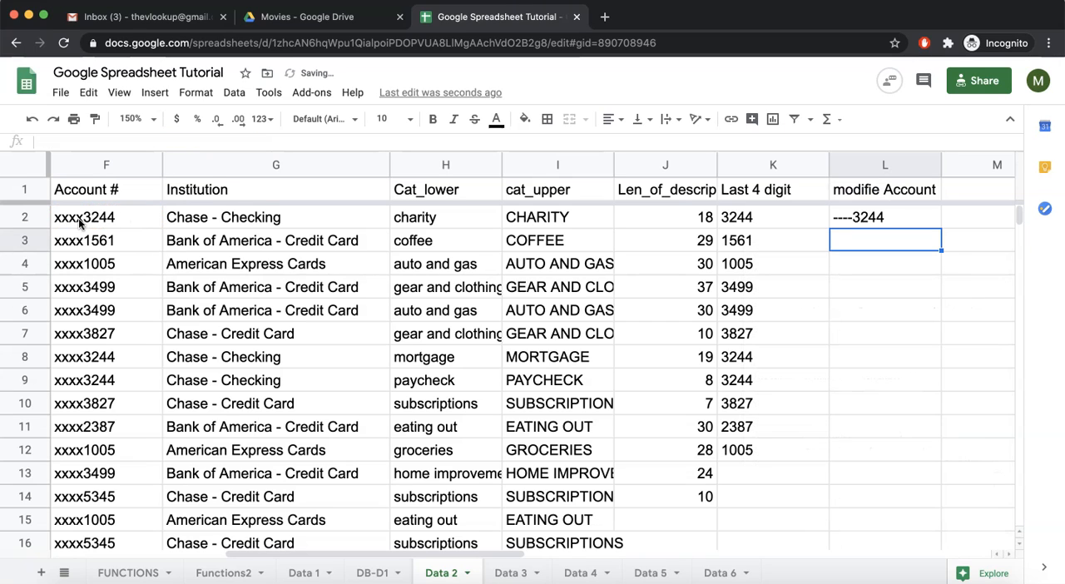
Shorten the L2 formula to =SUBSTITUTE(F2,"x","-") and fill it down through L13
click(865, 220)
double_click(865, 221)
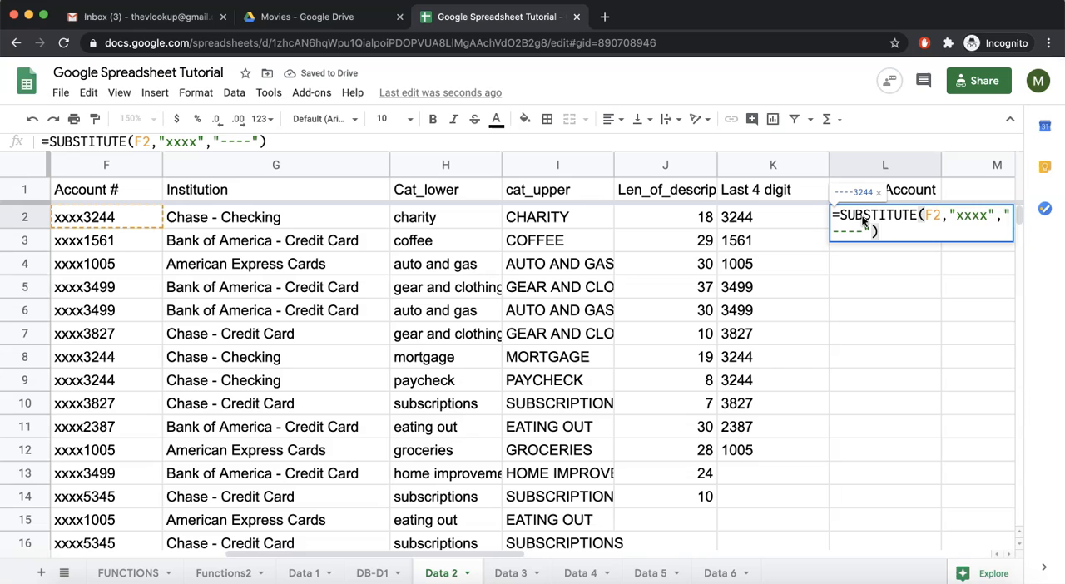
click(984, 214)
key(BackSpace)
key(BackSpace)
key(BackSpace)
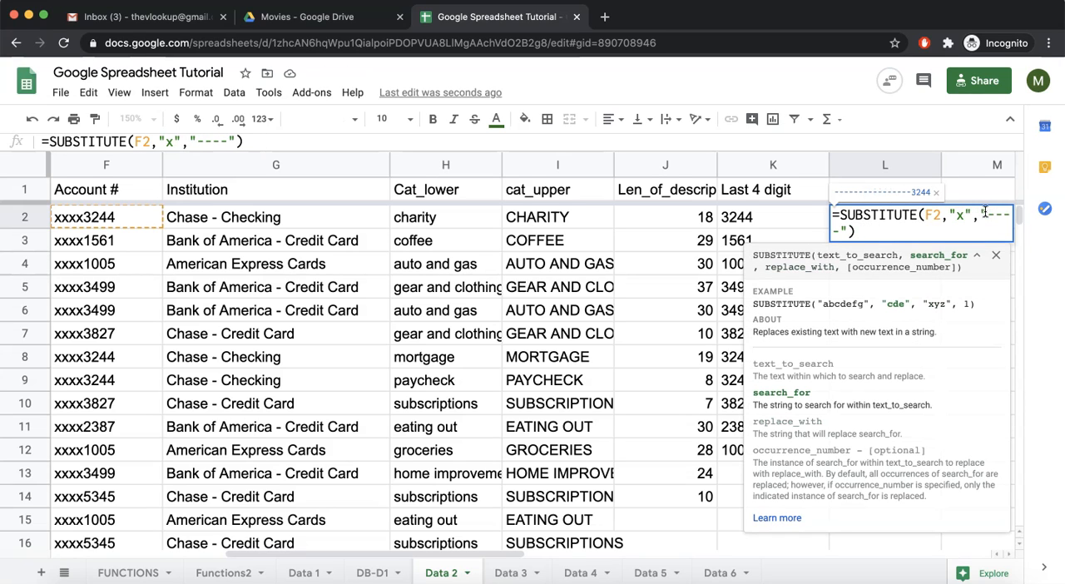
key(Right)
key(Right)
key(shift+Right)
key(shift+Right)
key(shift+Right)
key(shift+Right)
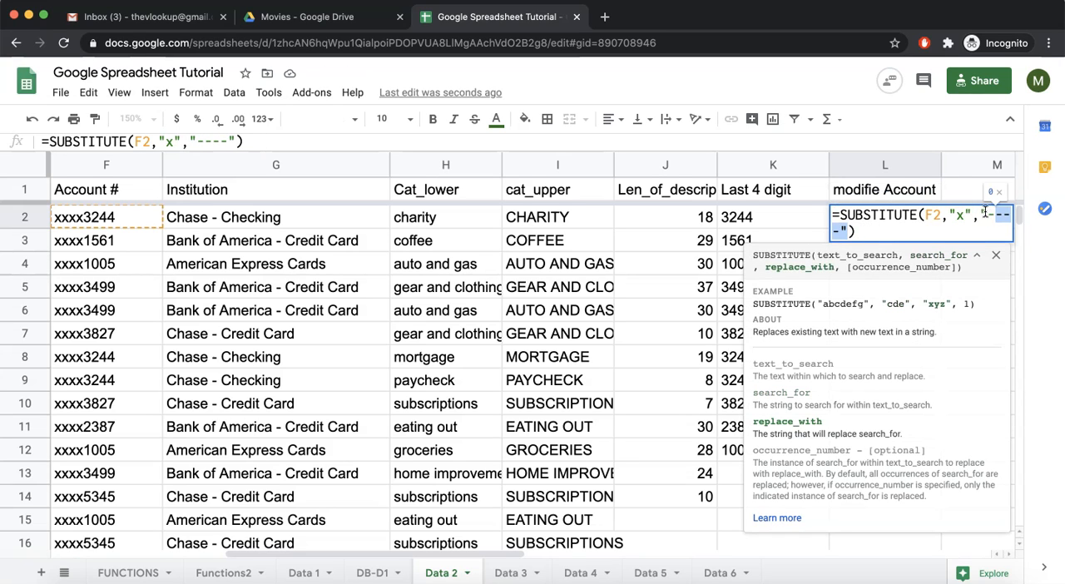
key(shift+Left)
key(BackSpace)
key(Return)
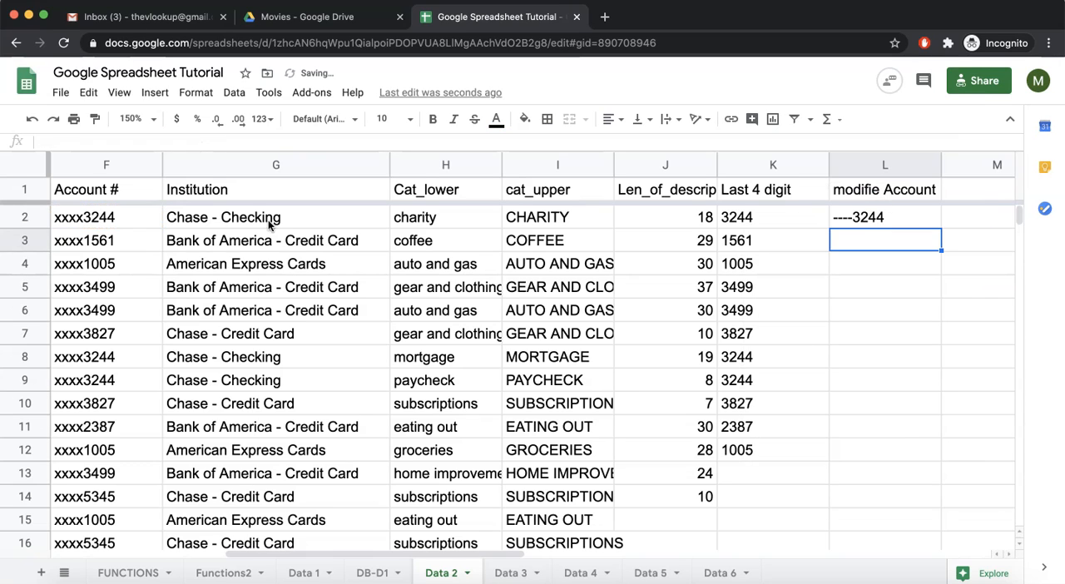
click(886, 217)
drag(940, 225, 897, 483)
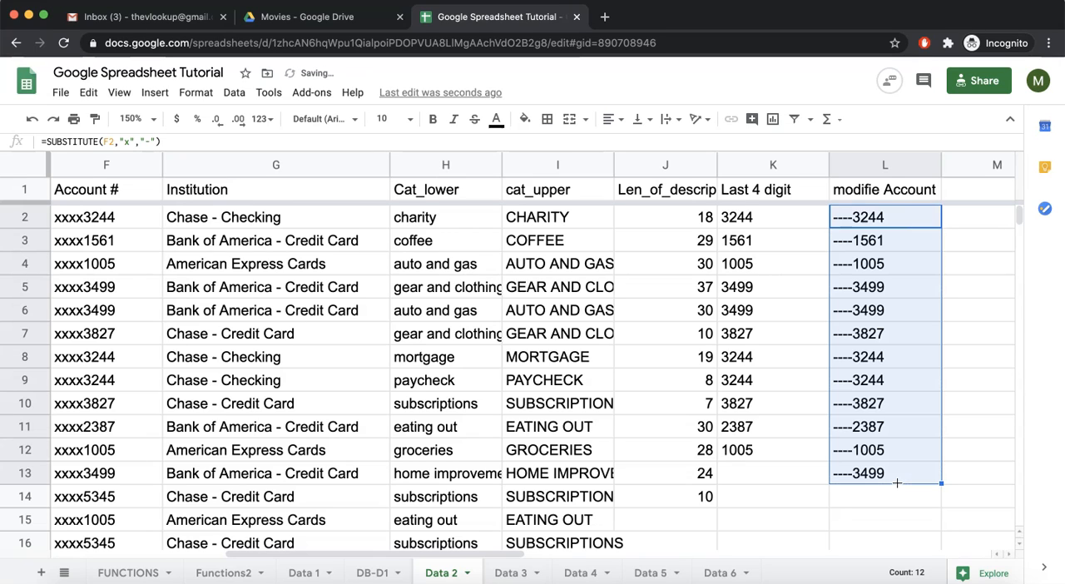
Mark SUBSTITUTE as done in the text section of the FUNCTIONS sheet and return to the Data 2 sheet
click(142, 572)
click(584, 351)
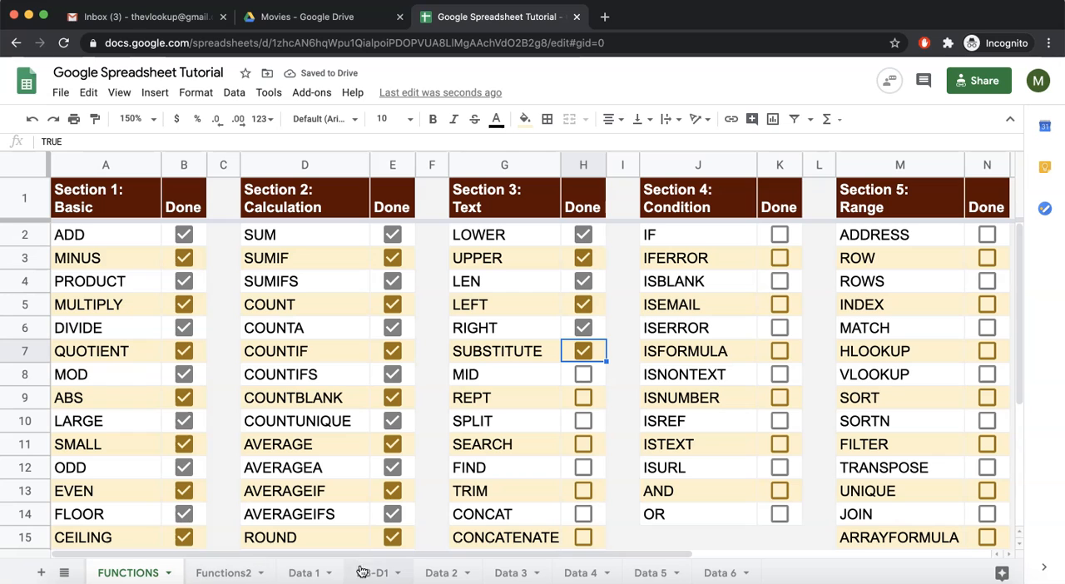
click(434, 574)
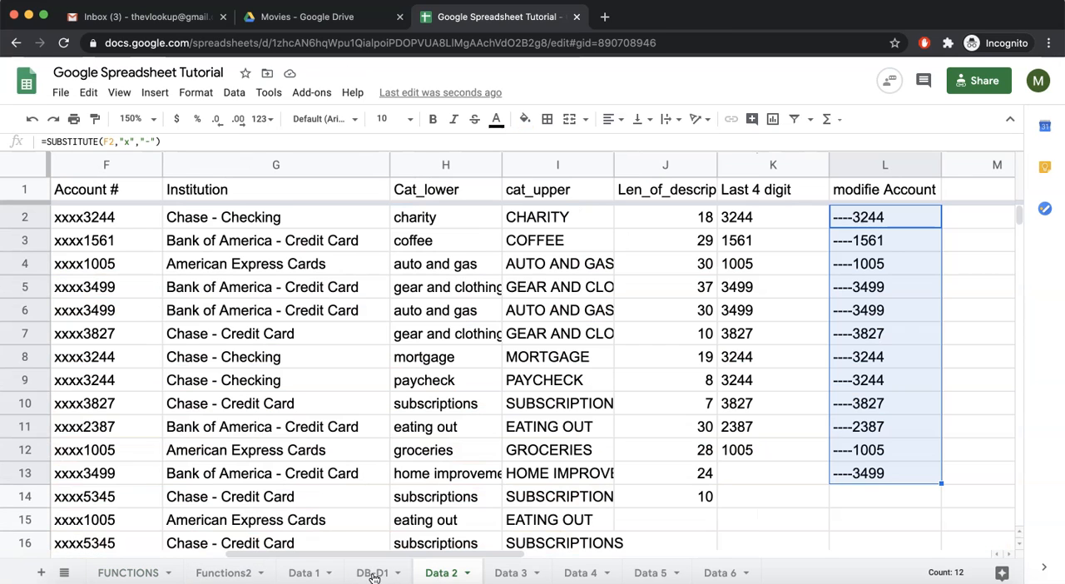
On the Functions2 sheet, enter =MID(B4,12,5) in cell B7 to extract a word from the earth sentence
click(230, 576)
click(217, 327)
text(=MID()
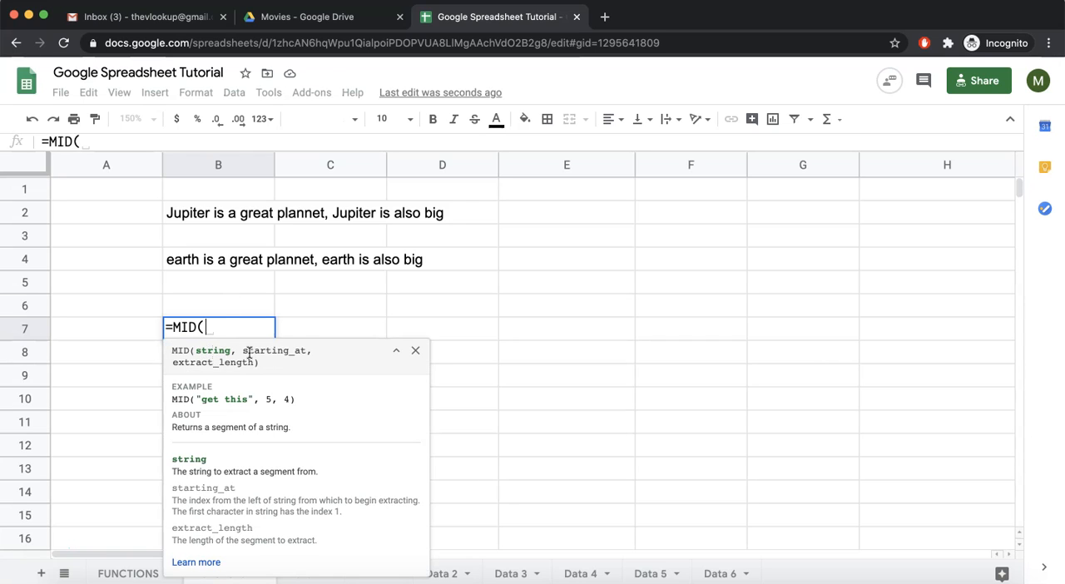
drag(242, 351, 294, 352)
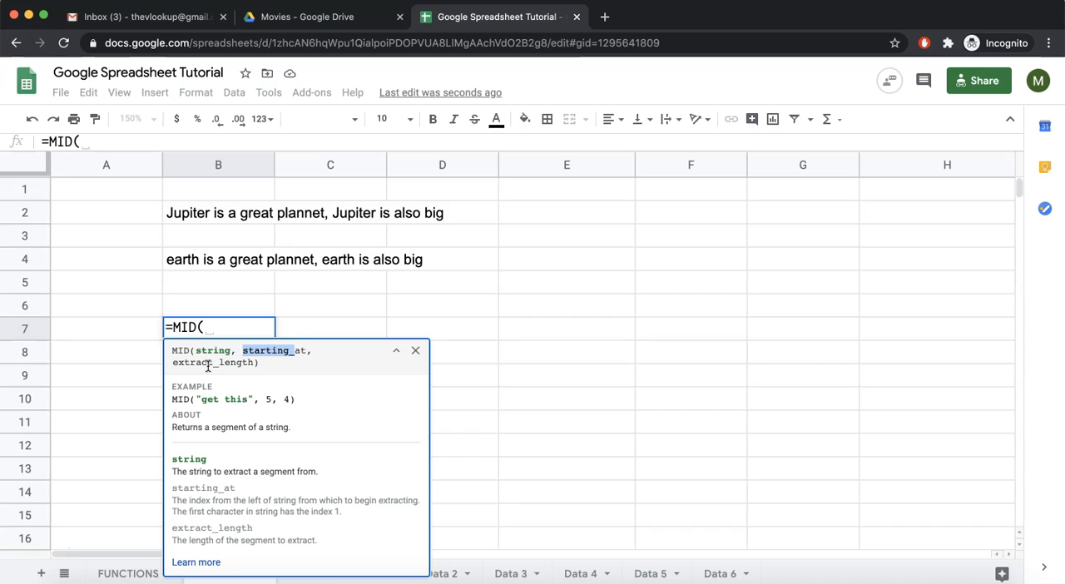
drag(175, 364, 248, 364)
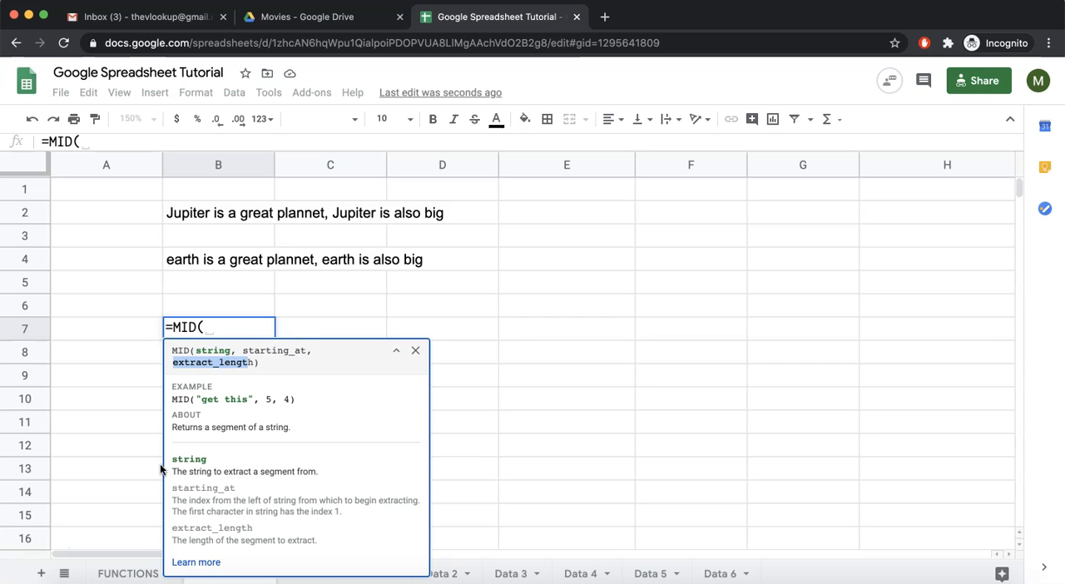
click(241, 333)
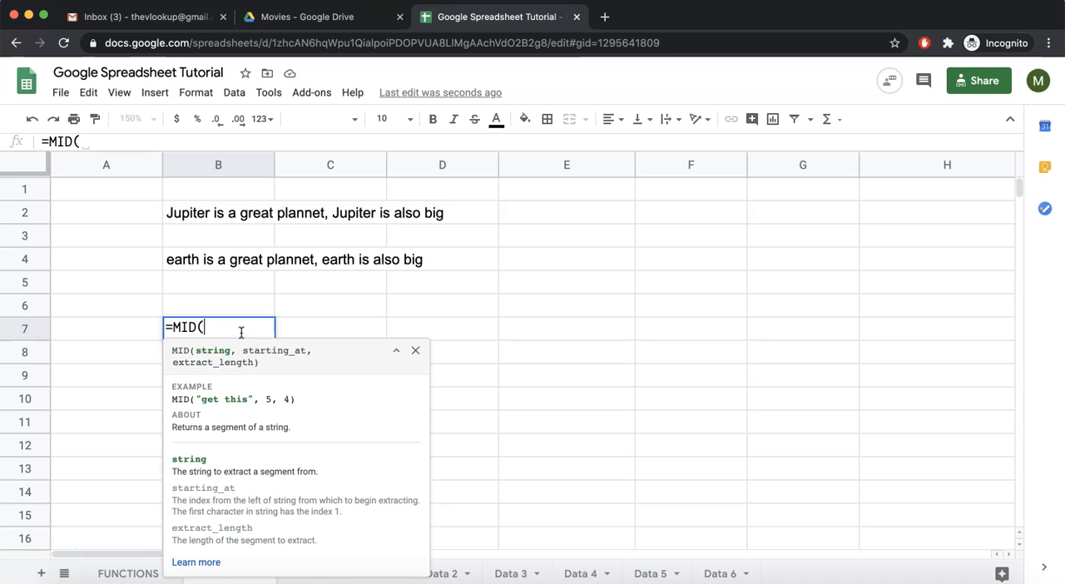
click(185, 263)
text(,)
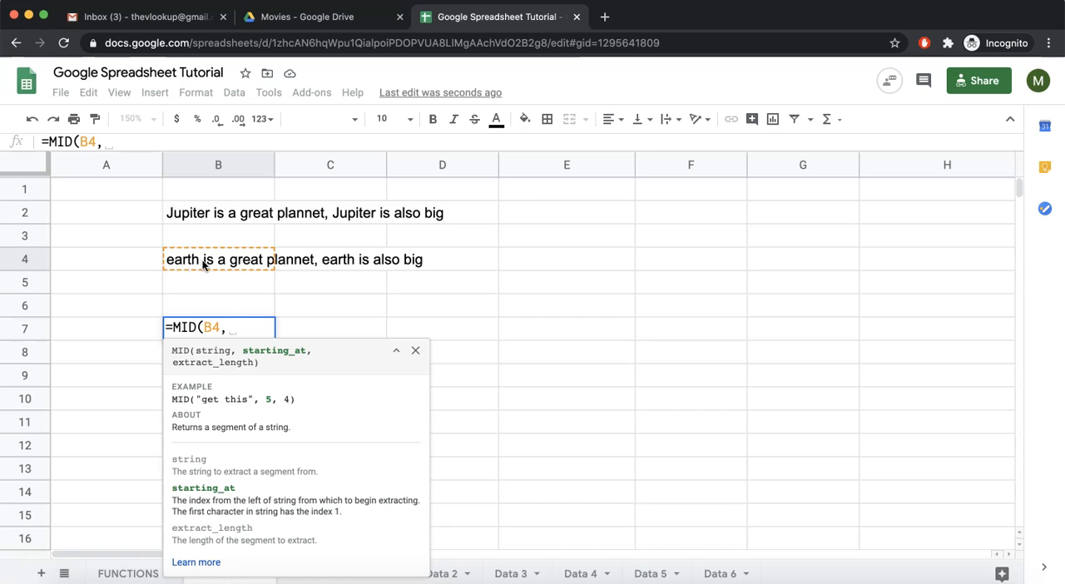
text(12,5)
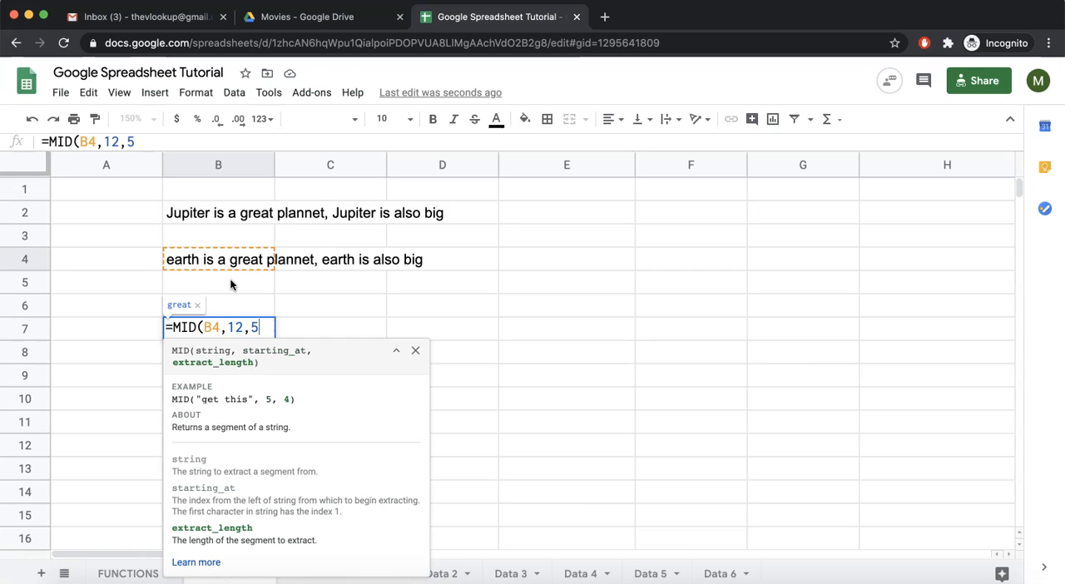
key(Return)
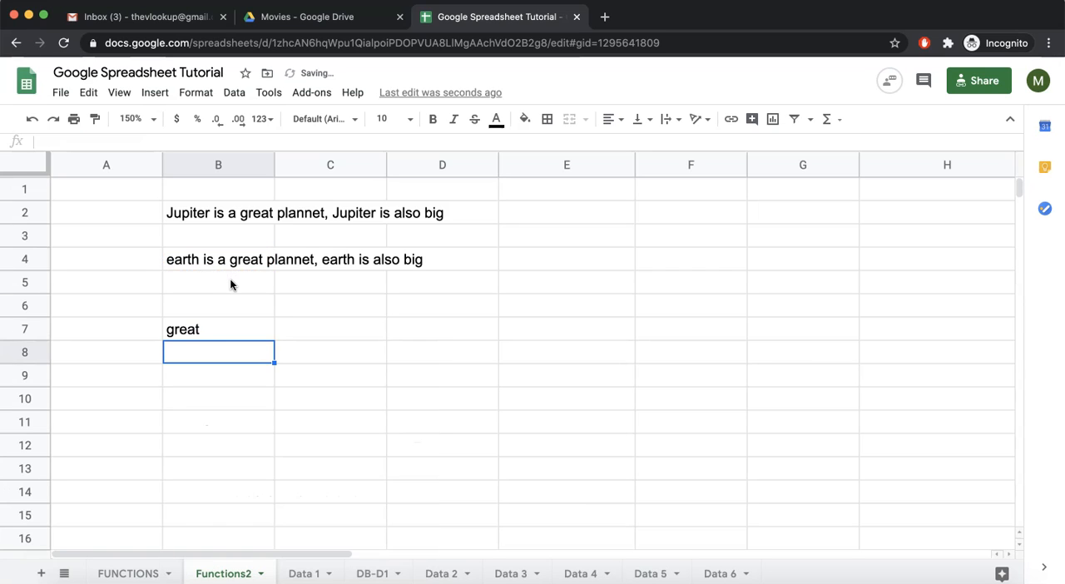
double_click(197, 328)
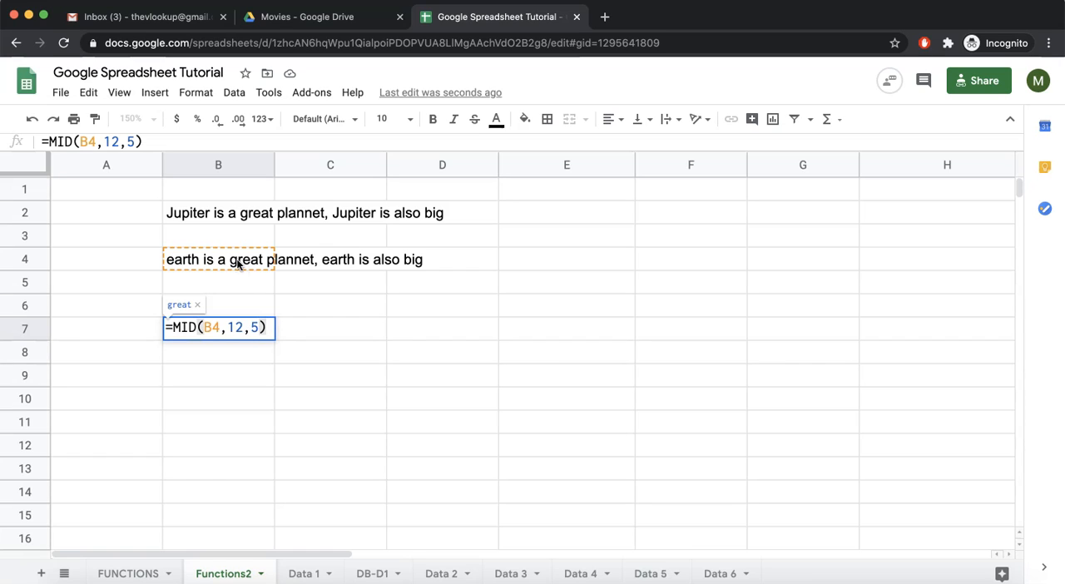
key(Return)
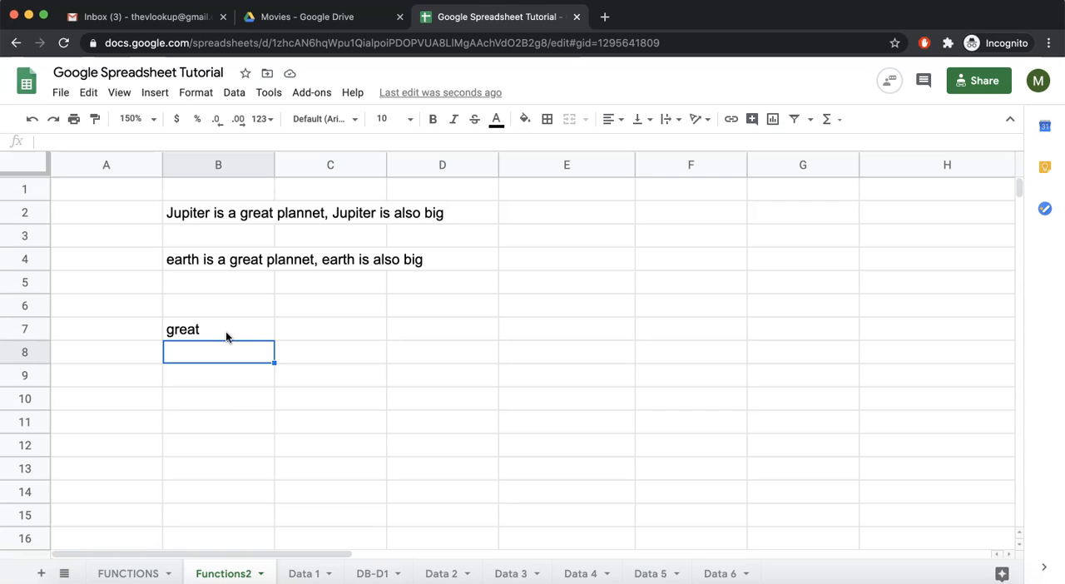
Mark MID as done in the text section of the FUNCTIONS sheet and return to the Functions2 sheet
click(129, 574)
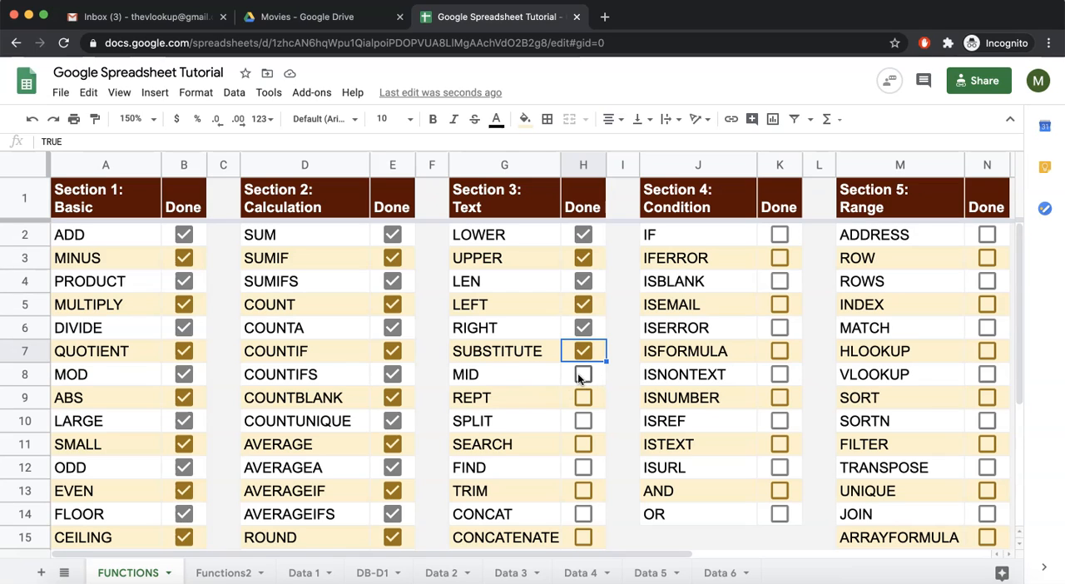
click(582, 375)
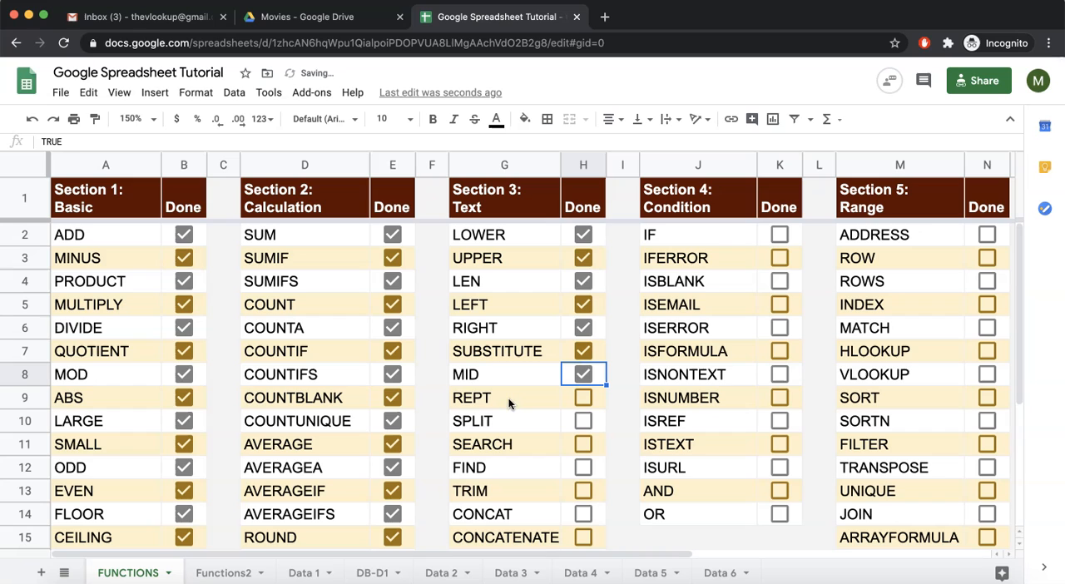
click(220, 573)
Enter =REPT("ha",4) in cell C9 to repeat the text four times
click(373, 372)
text(=rep)
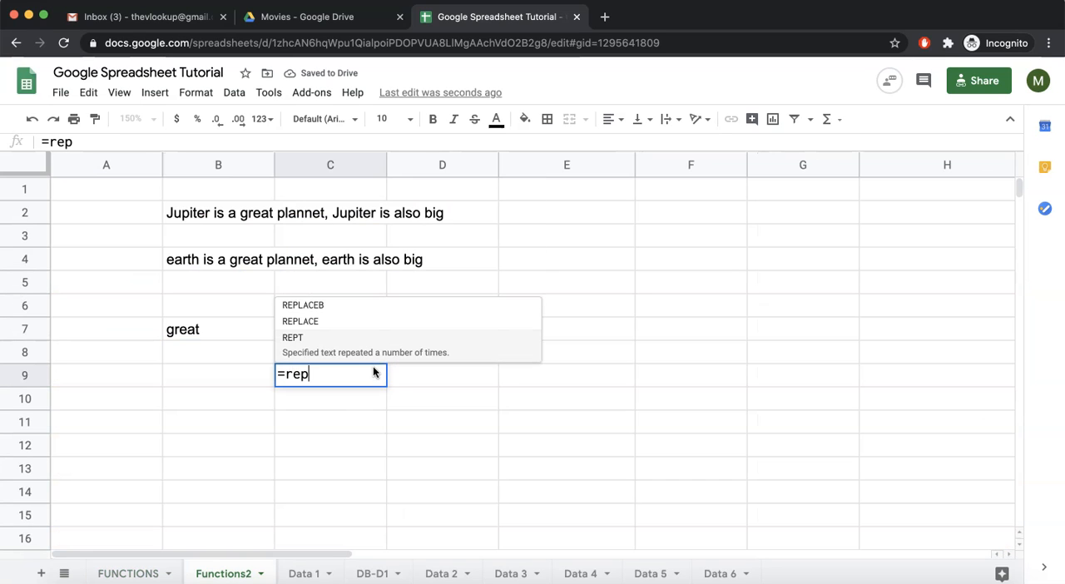
key(Tab)
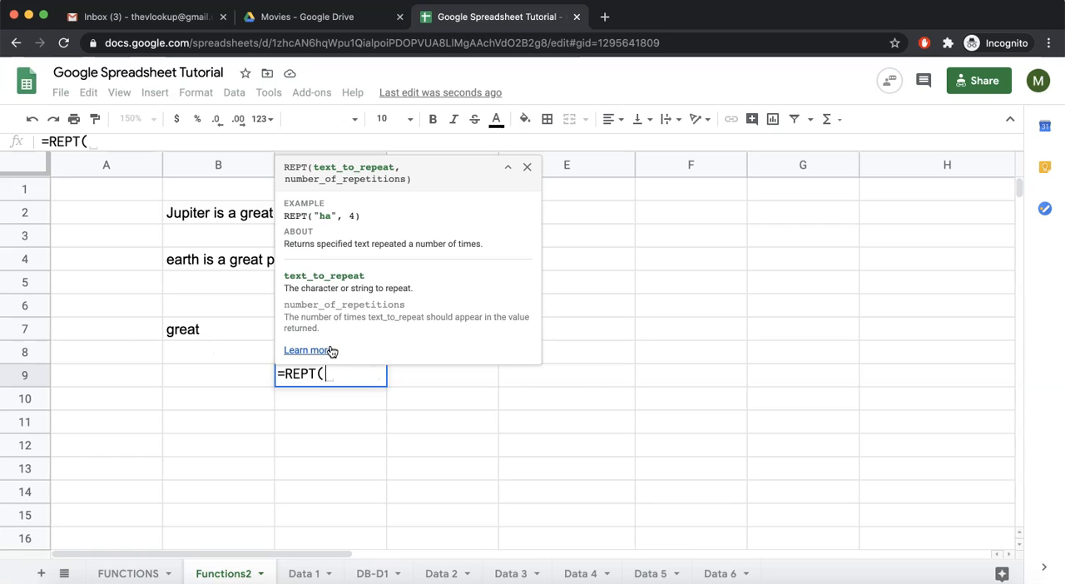
text("ha)
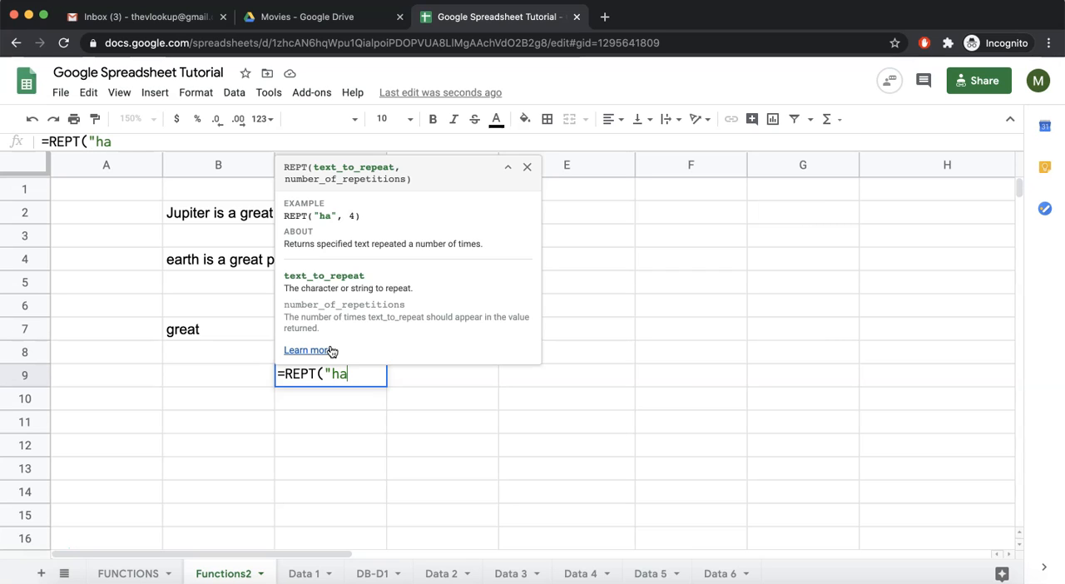
text(",4))
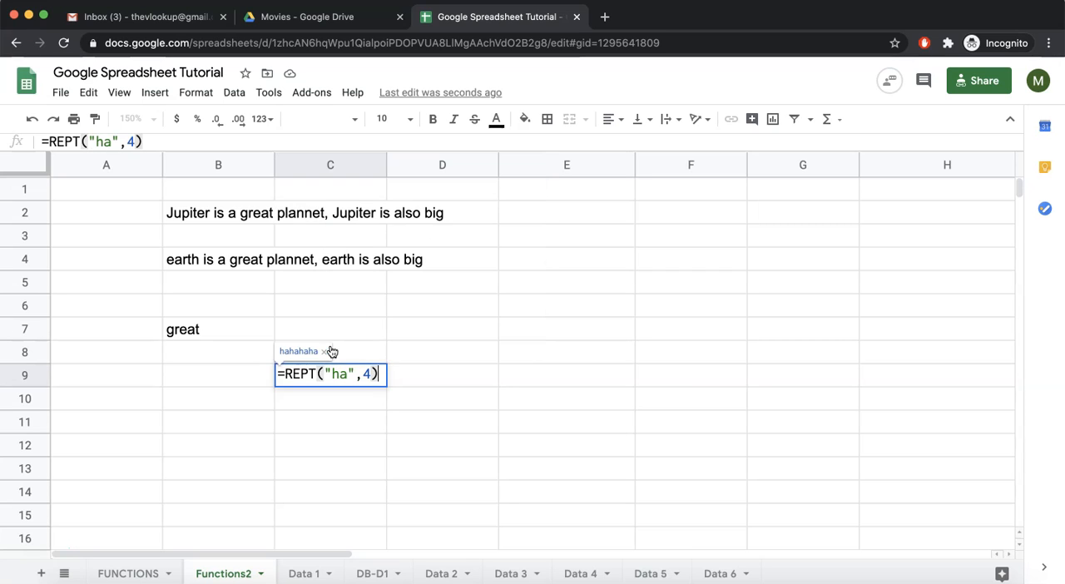
key(Return)
click(340, 383)
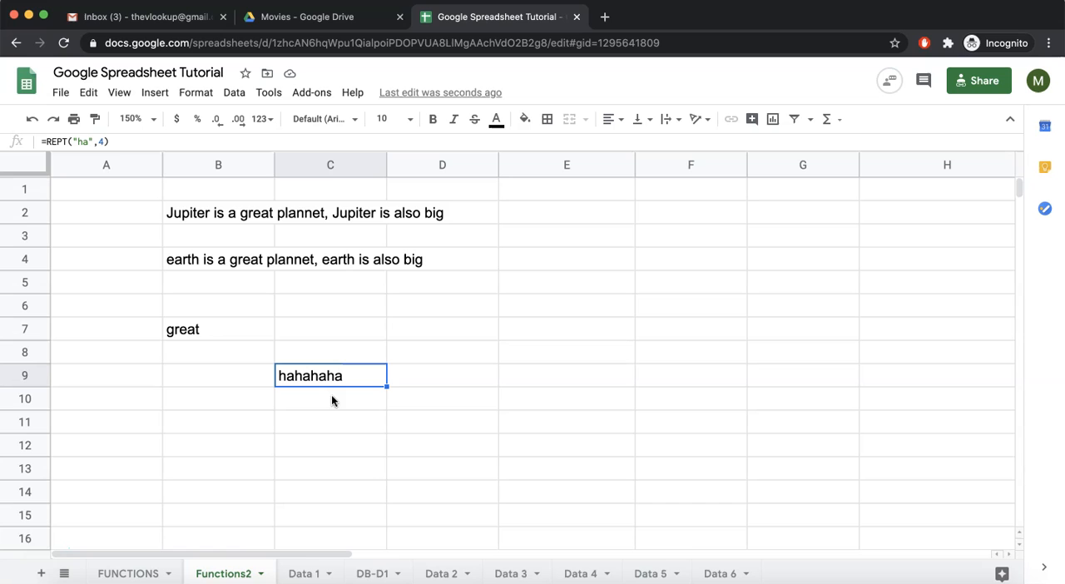
On the Data 2 sheet, enter the header "category_3" in cell M1
click(441, 573)
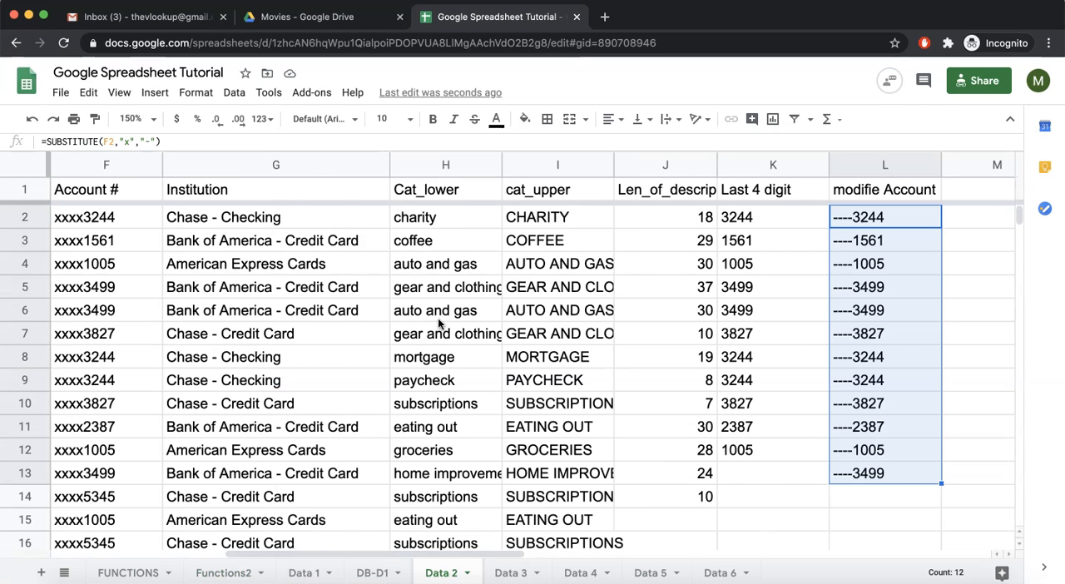
scroll(438, 324, left, 5)
scroll(439, 324, right, 4)
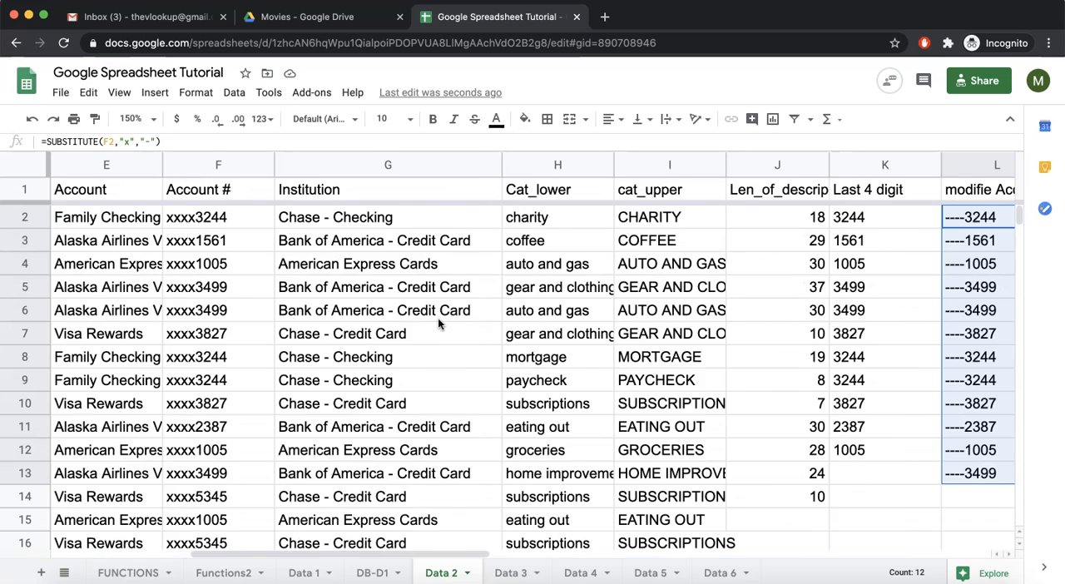
scroll(437, 322, right, 2)
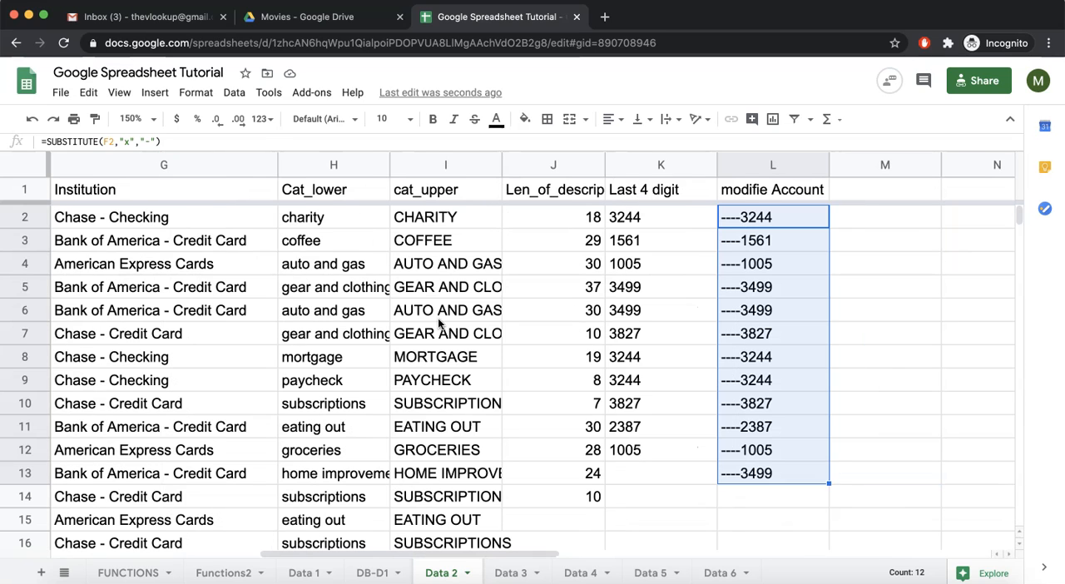
click(866, 191)
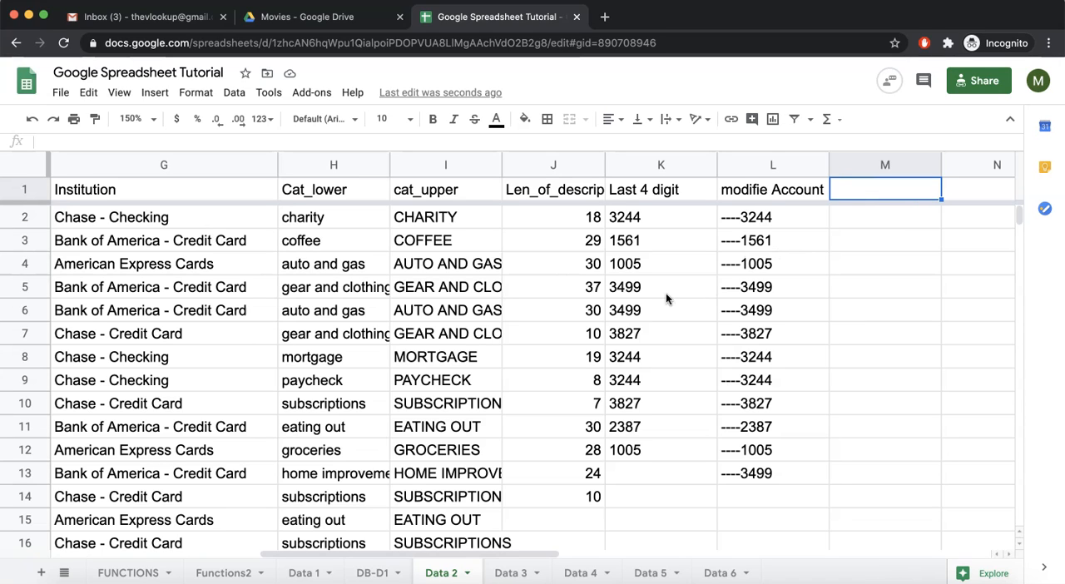
text(categ)
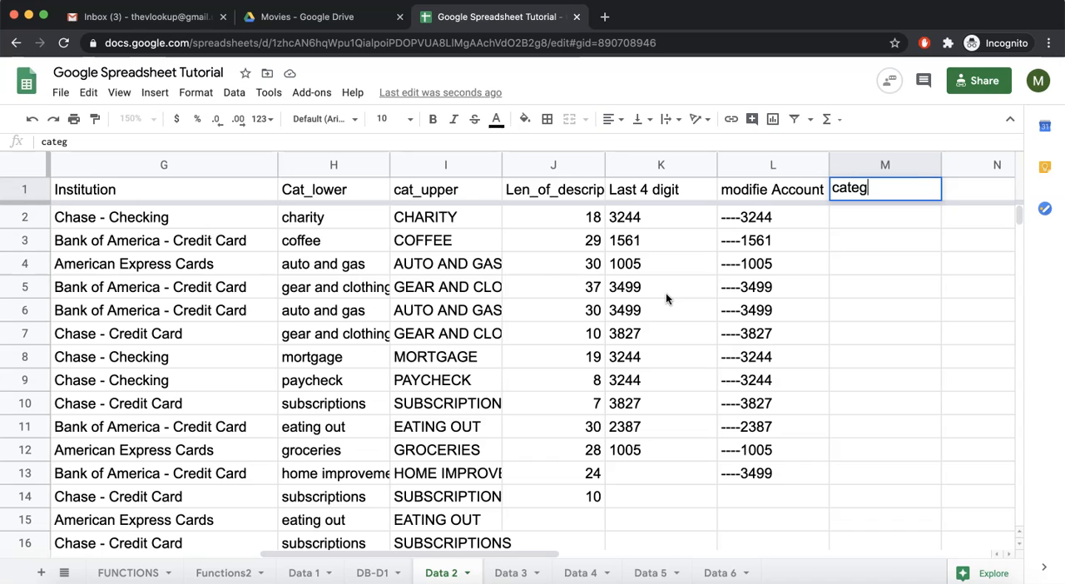
text(ory_3)
key(Return)
Enter =REPT(C2,3) in cell M2 to repeat the category name three times
text(=reprt)
key(Tab)
scroll(388, 289, left, 5)
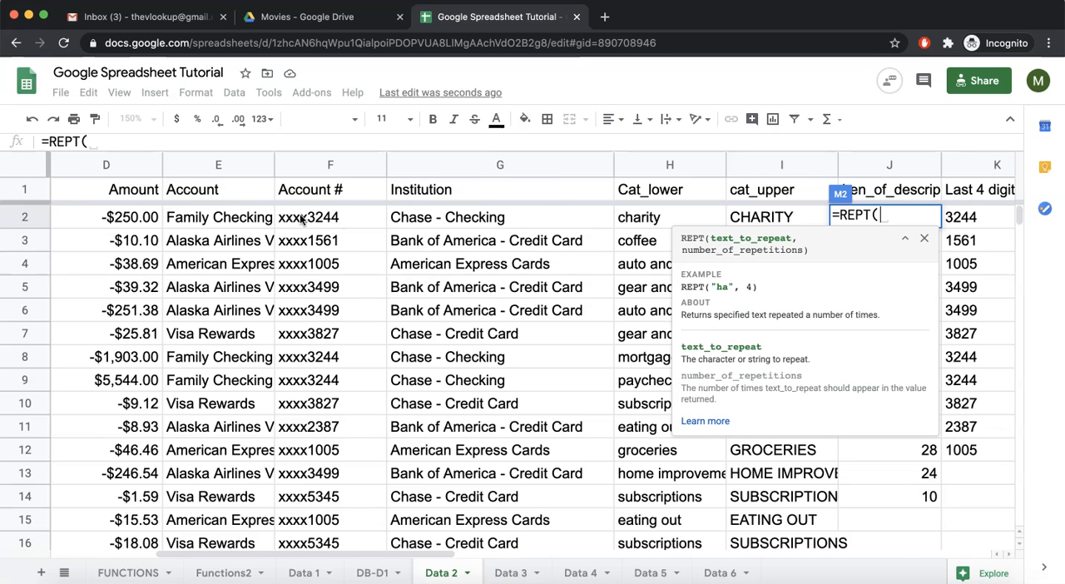
scroll(303, 222, left, 2)
click(117, 219)
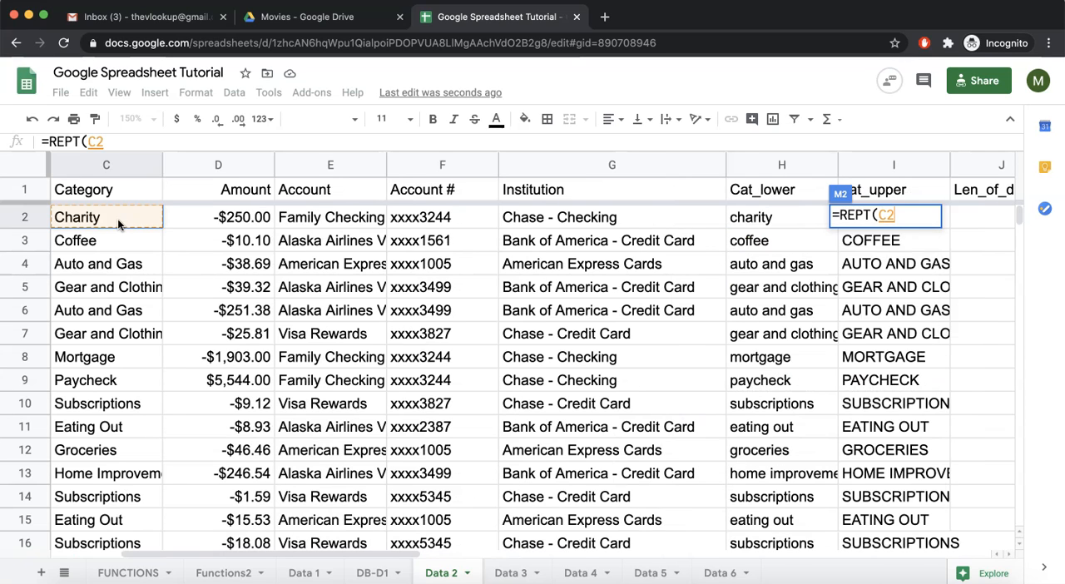
text(,3))
key(Return)
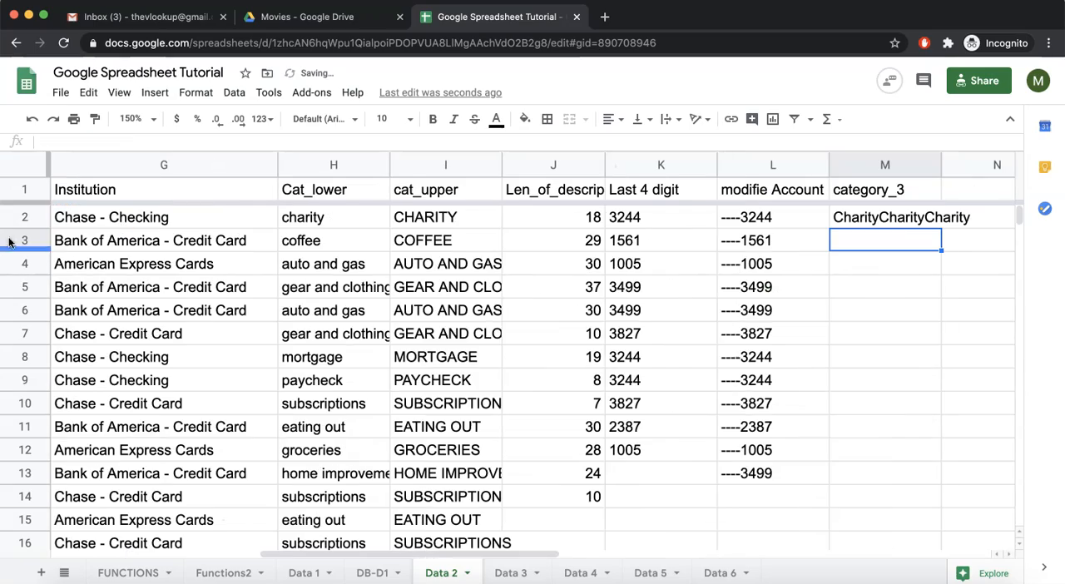
Fill the M2 REPT formula down through M11
scroll(125, 223, left, 5)
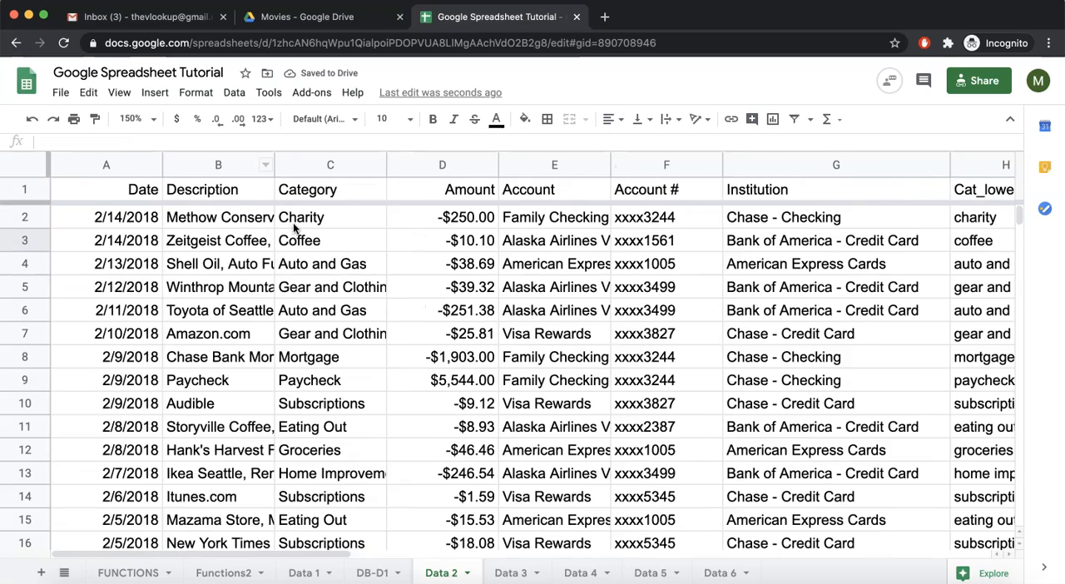
scroll(350, 233, right, 2)
scroll(353, 236, right, 5)
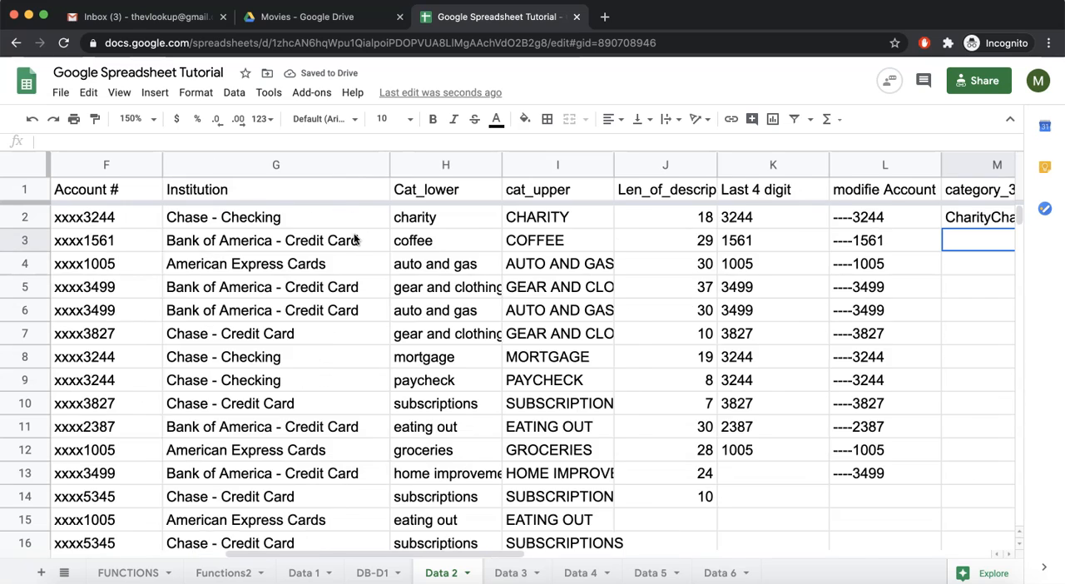
click(937, 223)
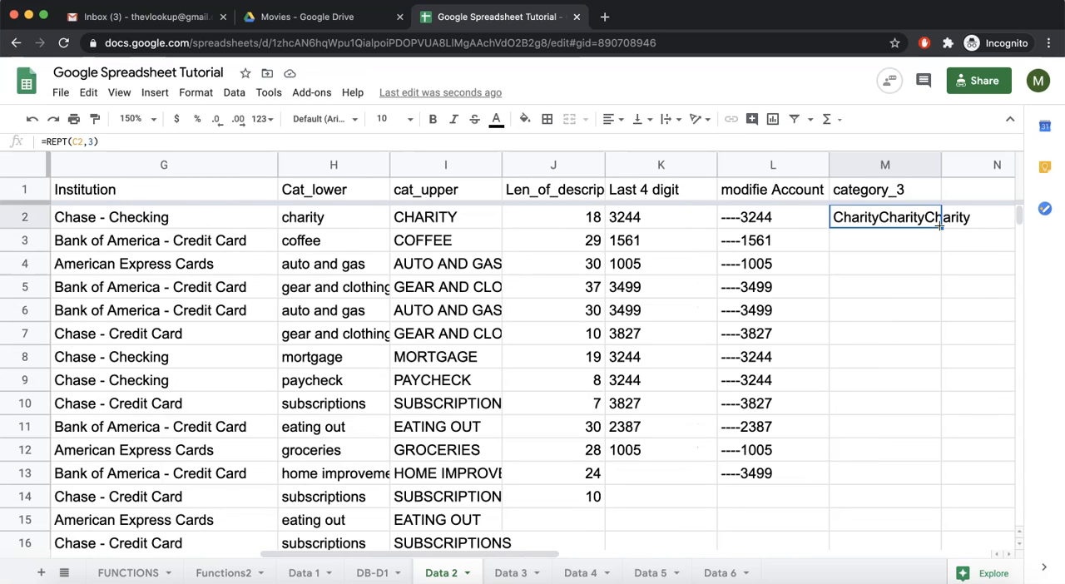
drag(940, 225, 939, 426)
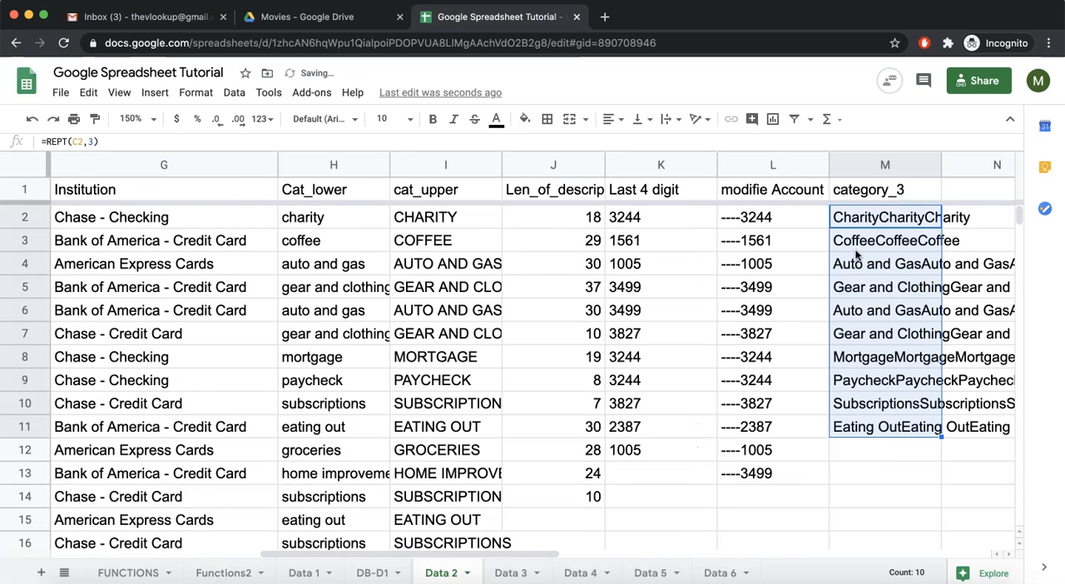
scroll(896, 279, right, 2)
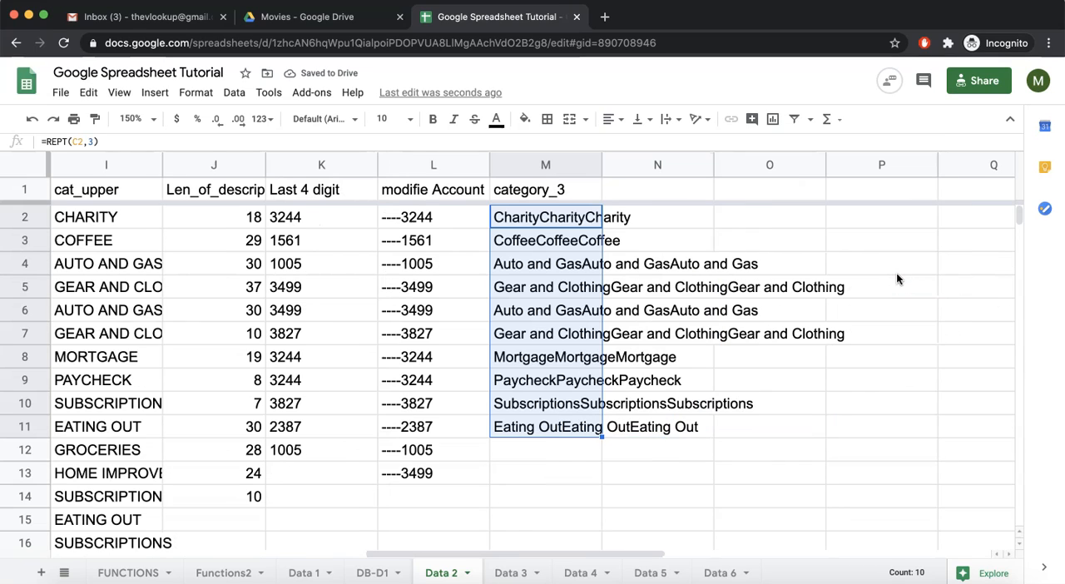
Enter =REPT(J2,4) in cell N2 to repeat the description length four times
scroll(578, 322, left, 5)
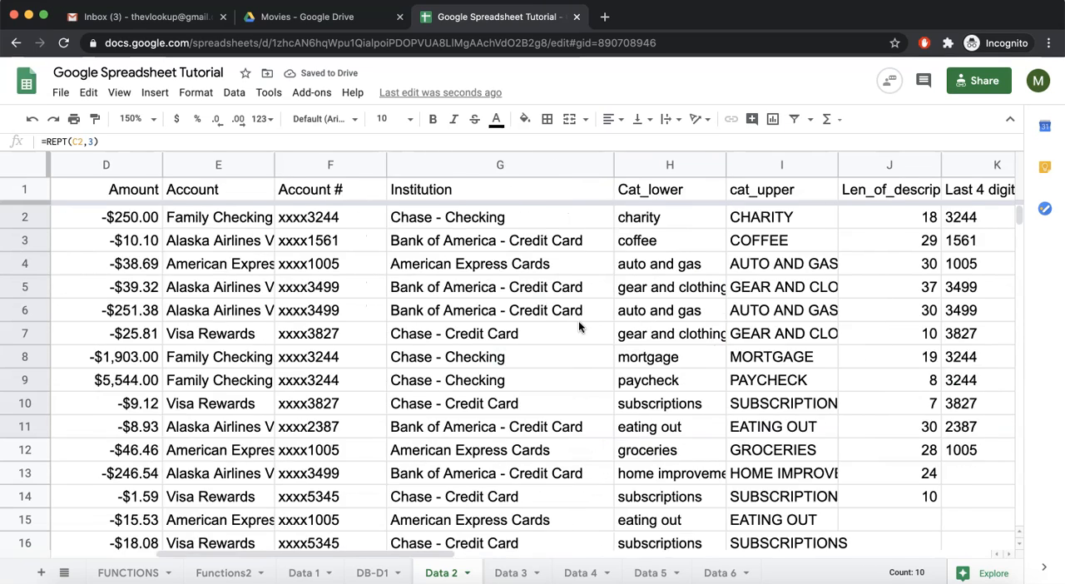
scroll(495, 439, right, 2)
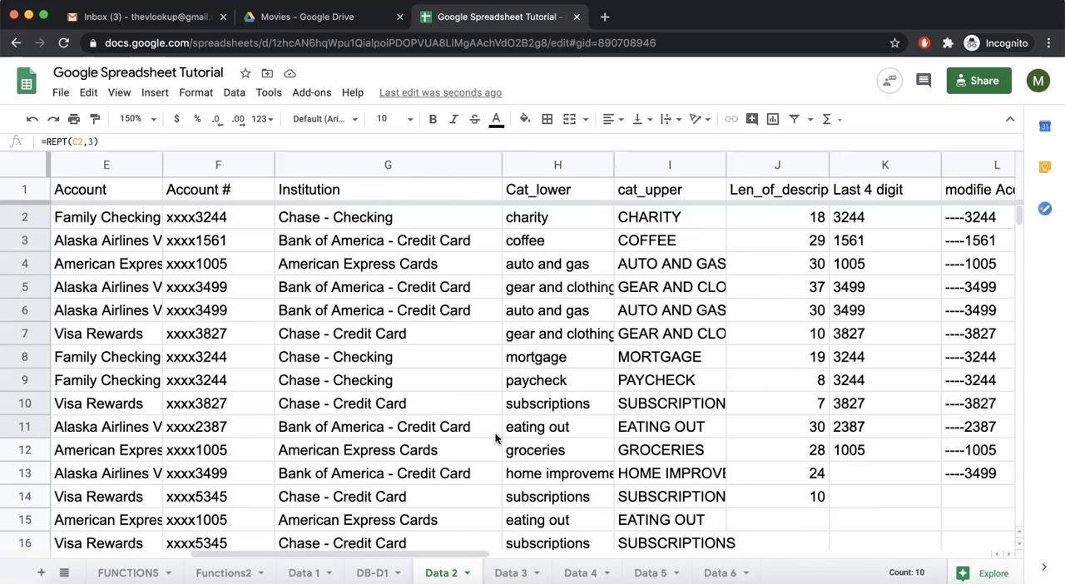
scroll(495, 437, right, 4)
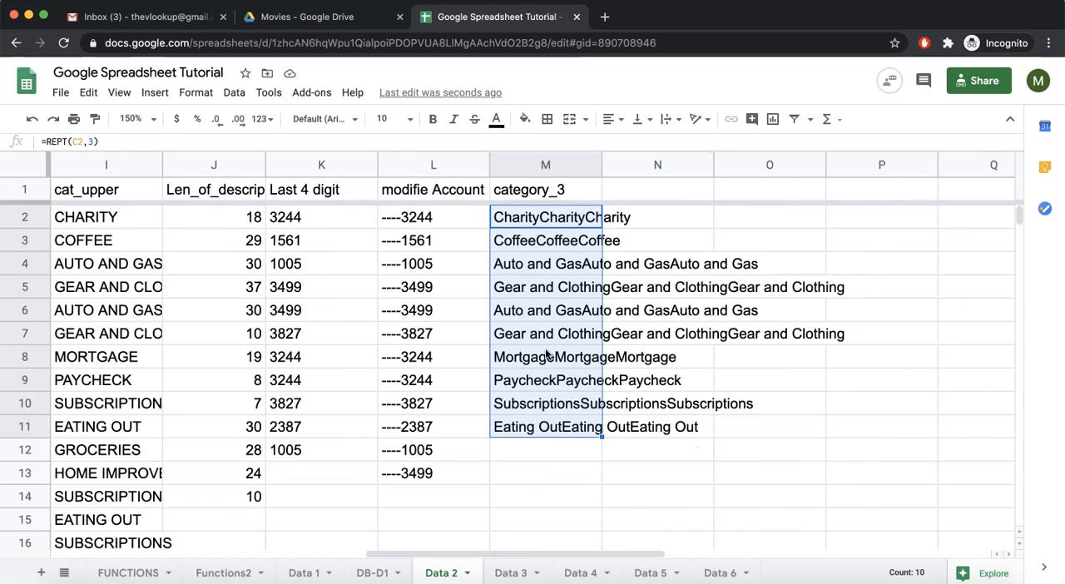
click(654, 219)
text(=)
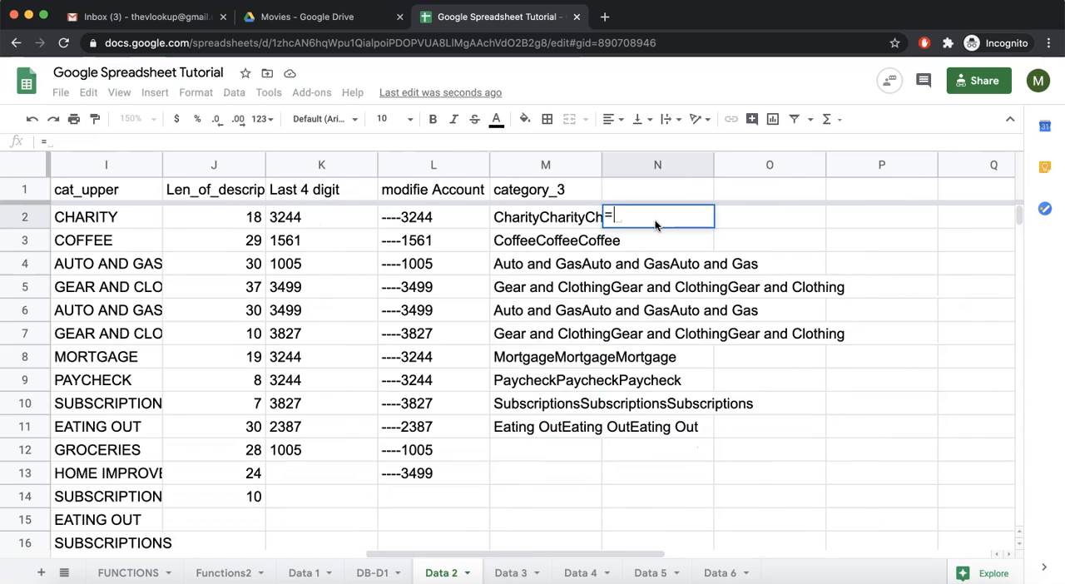
text(rept()
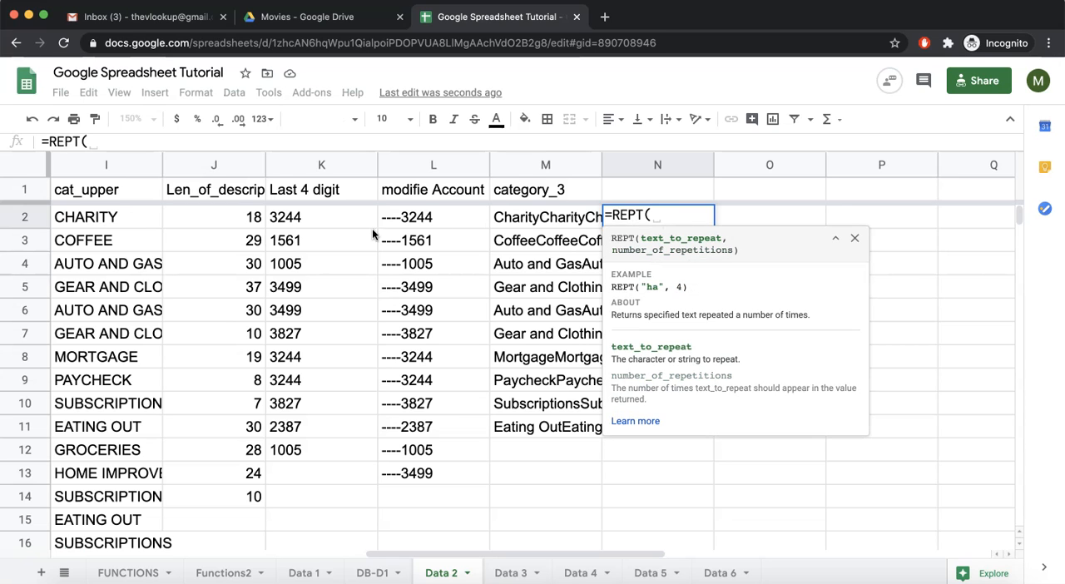
click(223, 220)
text(,4)
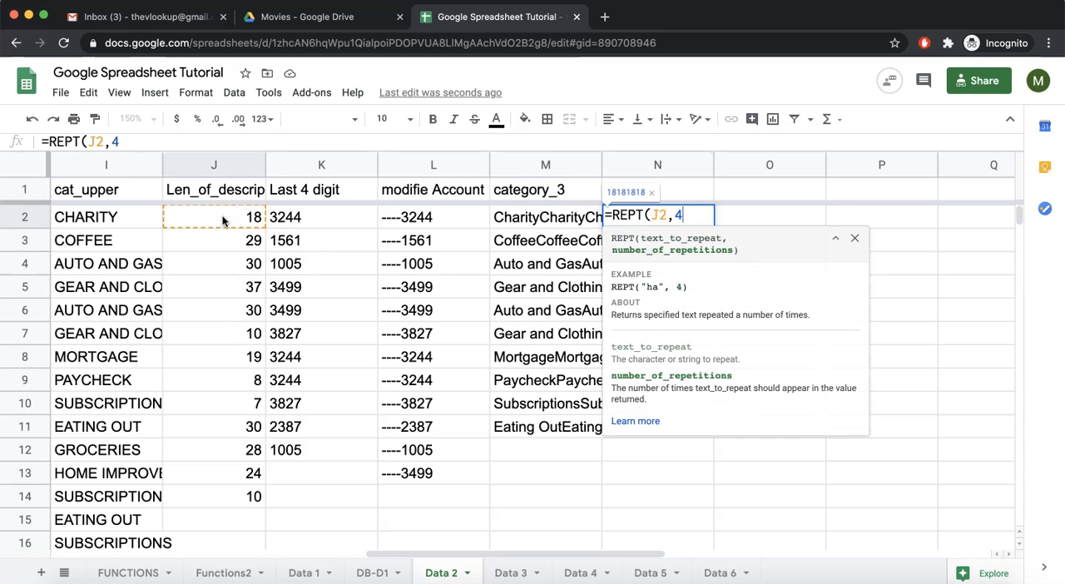
text())
key(Return)
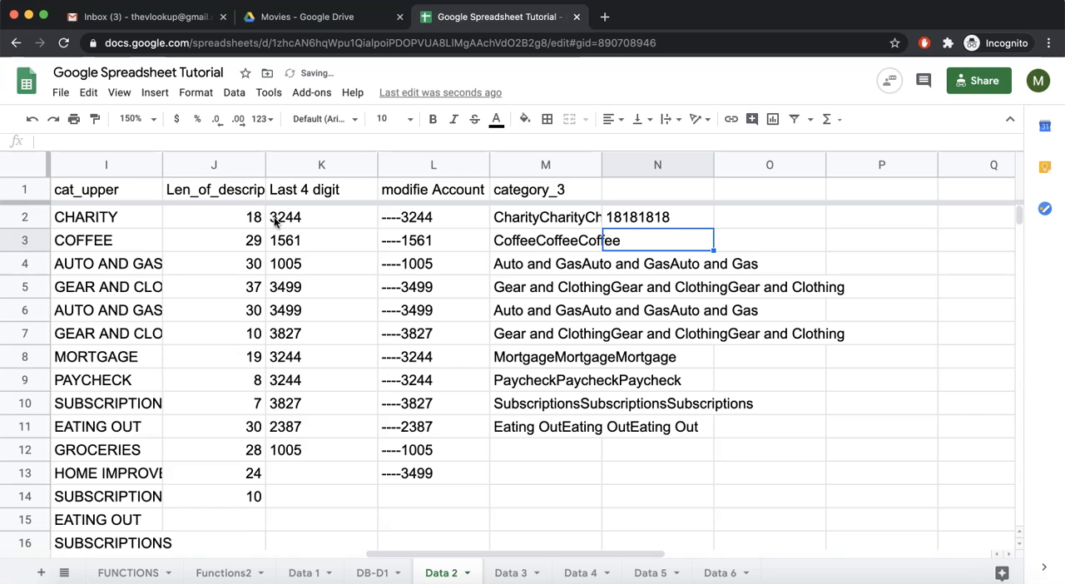
Fill the N2 REPT formula down through N12
click(239, 225)
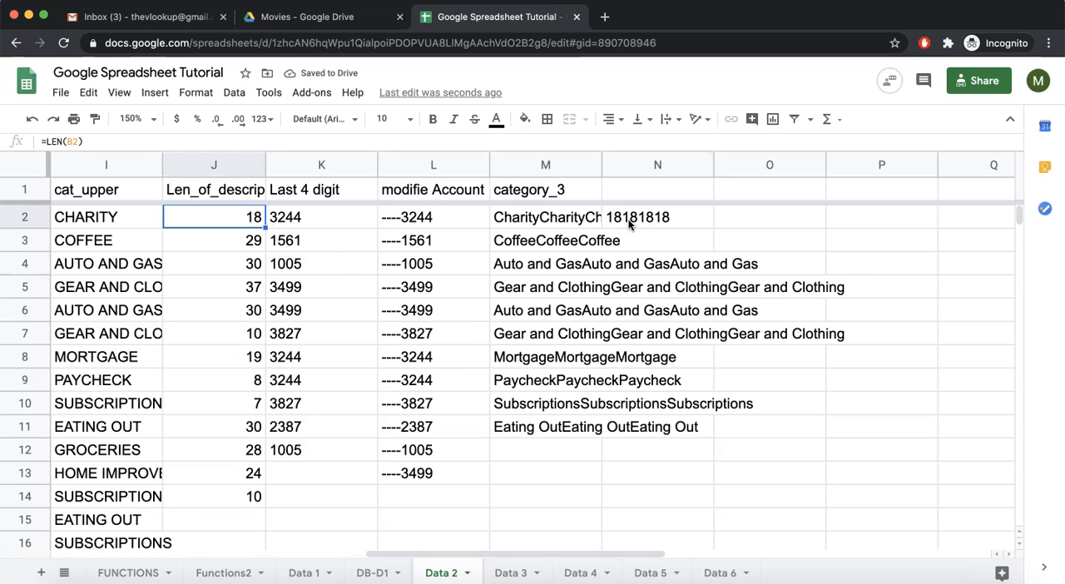
click(694, 221)
click(733, 219)
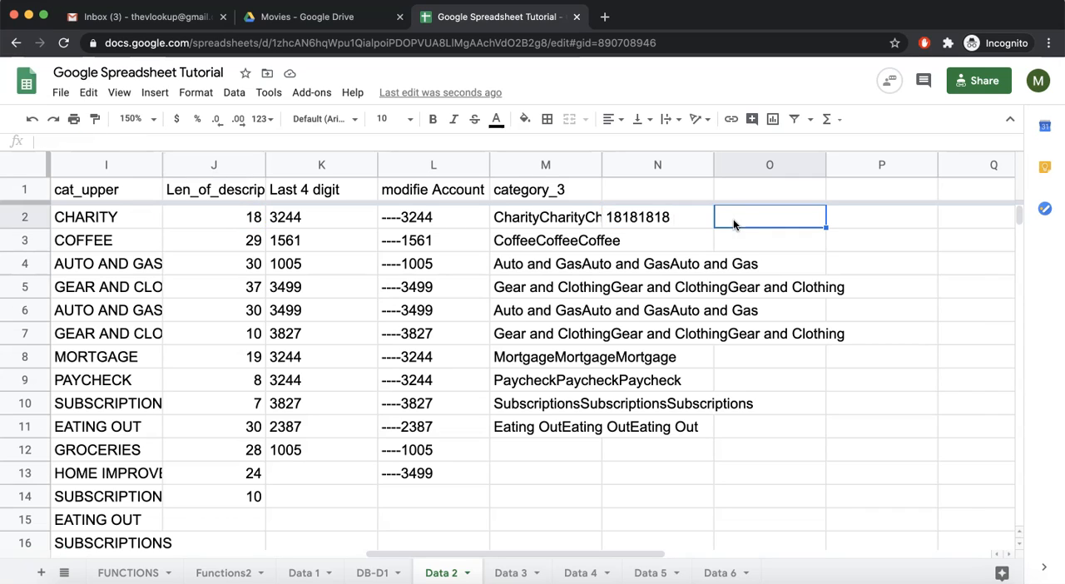
click(689, 222)
drag(713, 225, 695, 449)
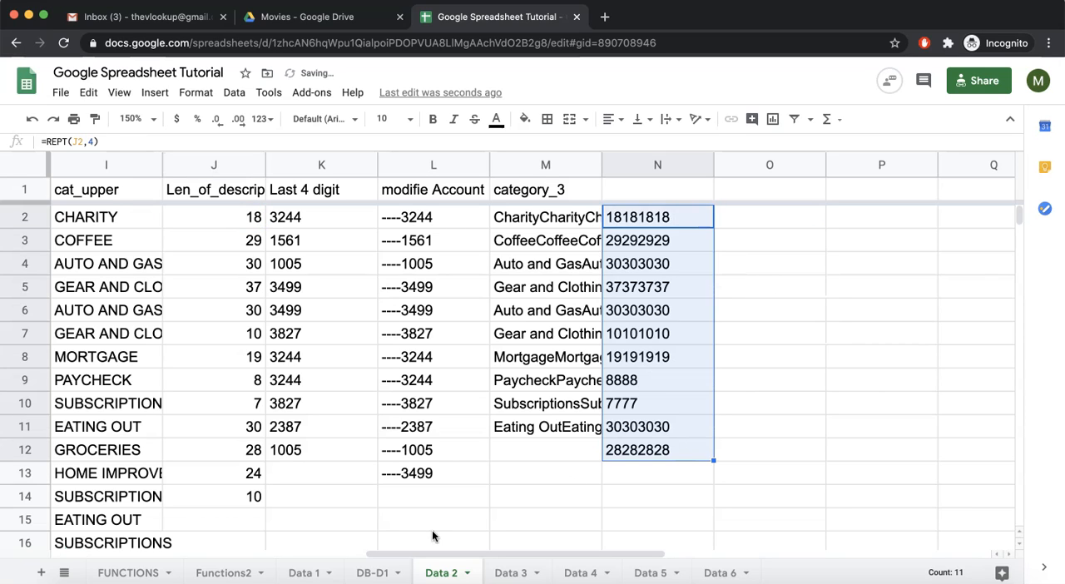
On the FUNCTIONS sheet, tick the Done checkbox for REPT in the Text section
click(128, 572)
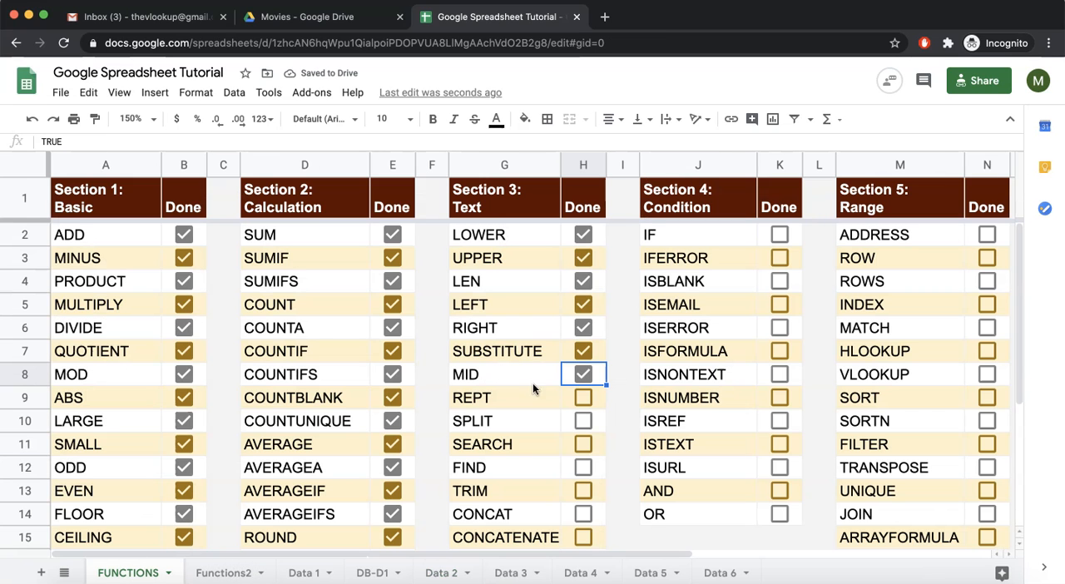
click(582, 397)
scroll(539, 408, down, 1)
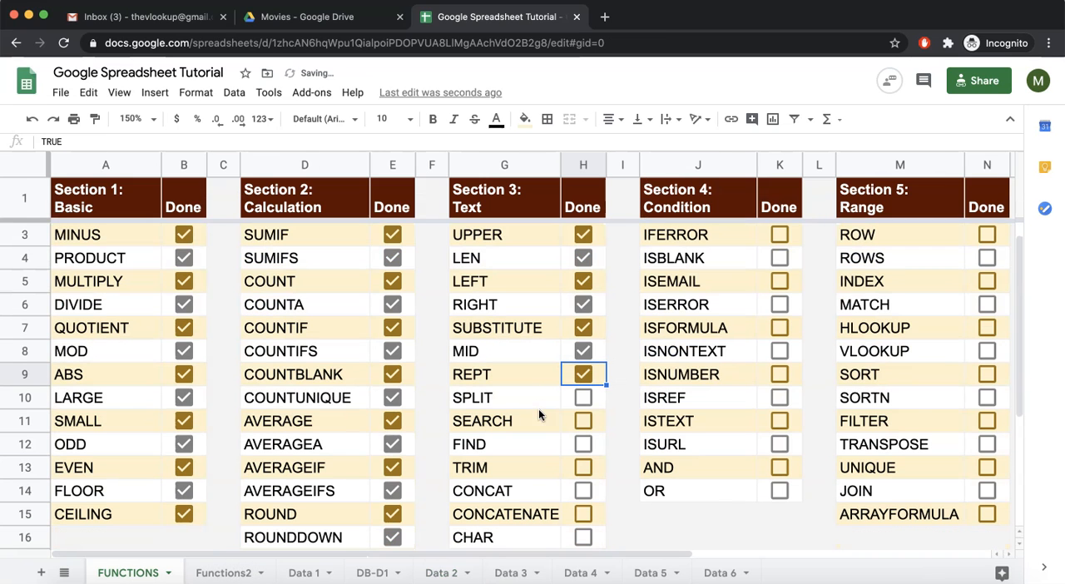
scroll(532, 399, down, 1)
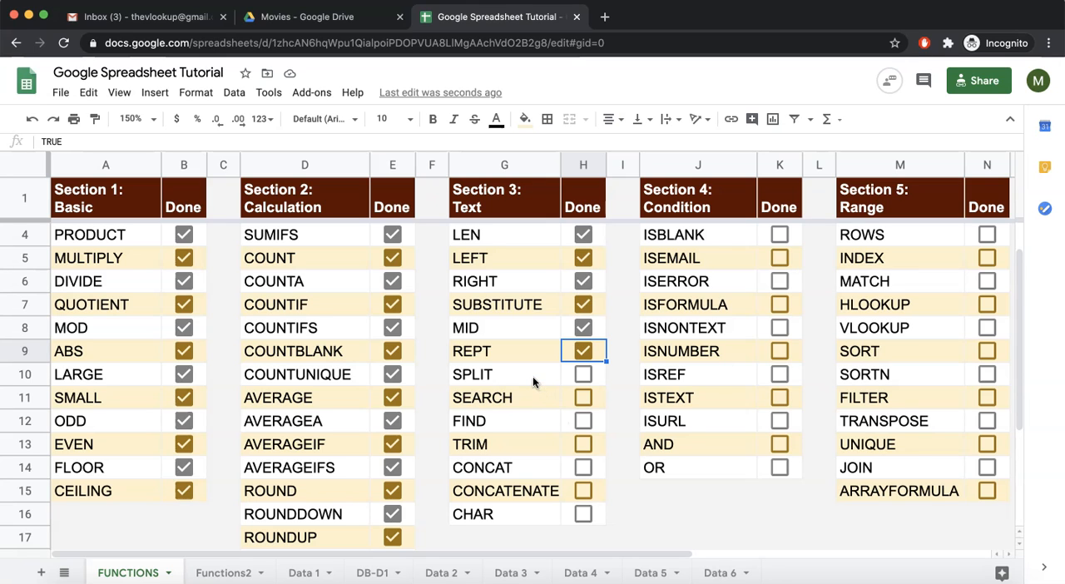
scroll(532, 376, up, 2)
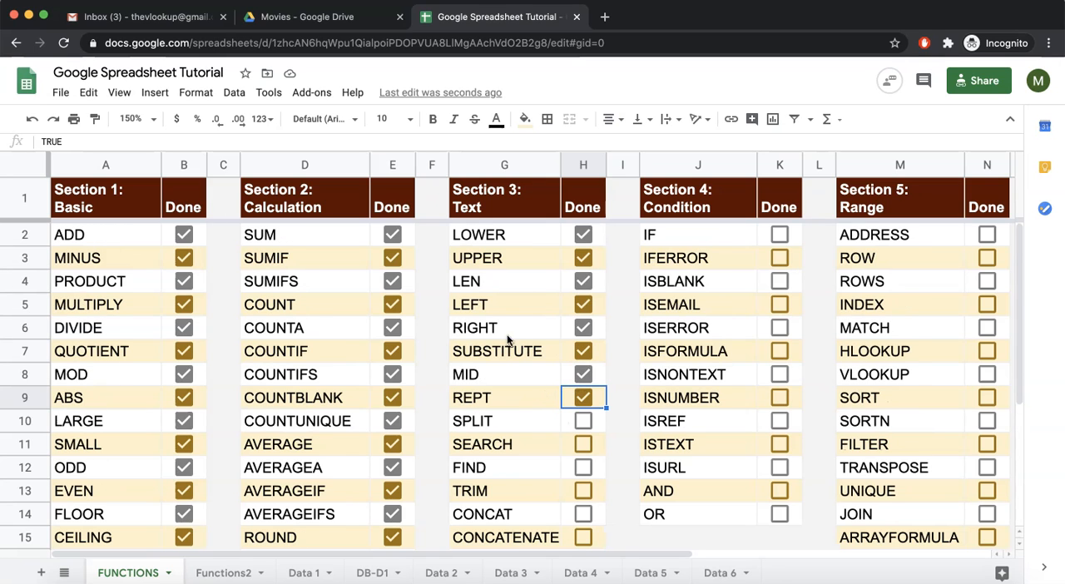
scroll(517, 370, down, 1)
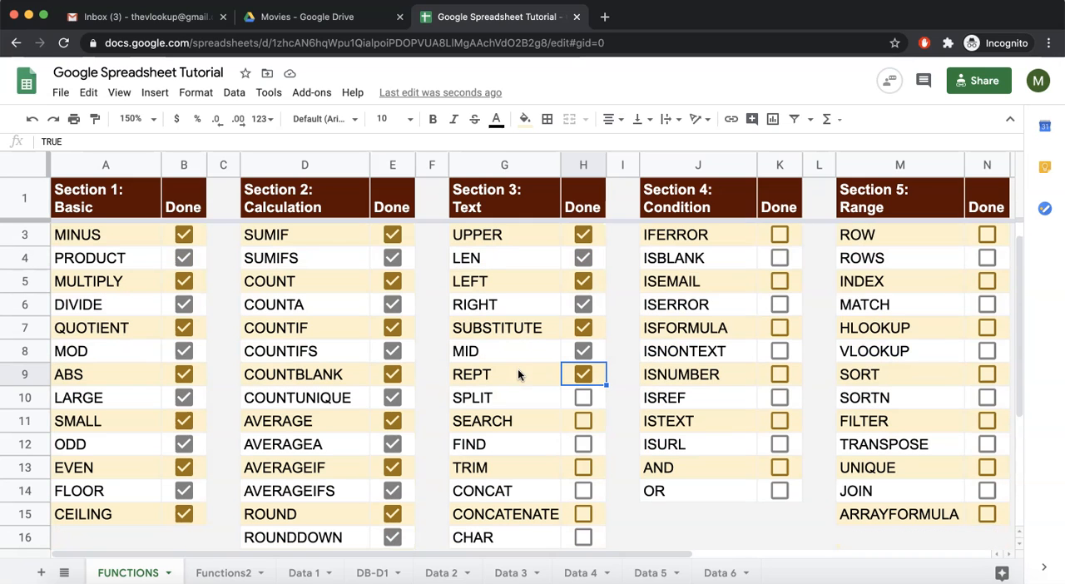
scroll(517, 375, down, 2)
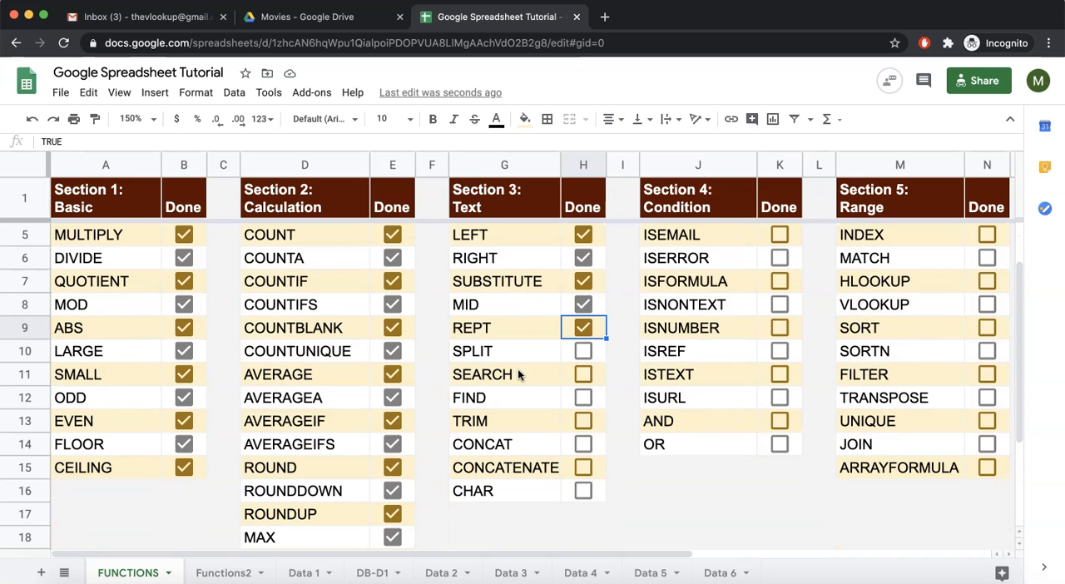
scroll(516, 326, down, 1)
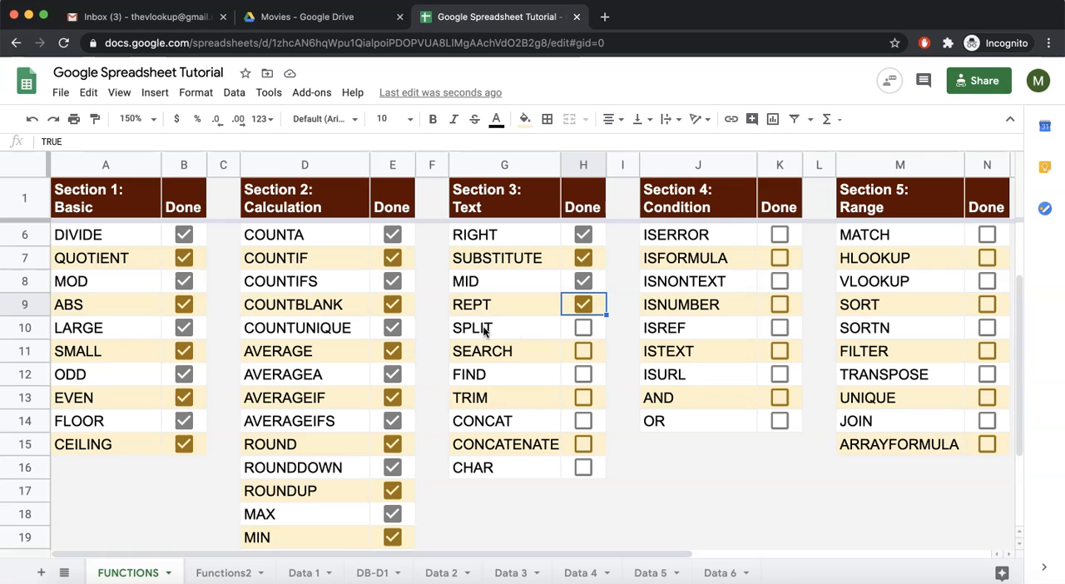